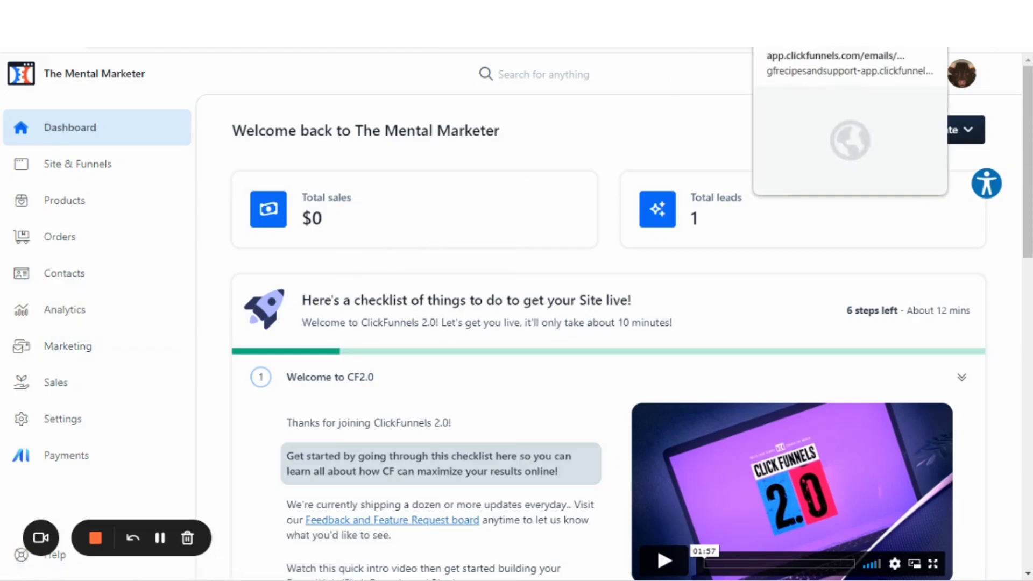
Step: Look through the original Halloween newsletter email for reference
click(796, 29)
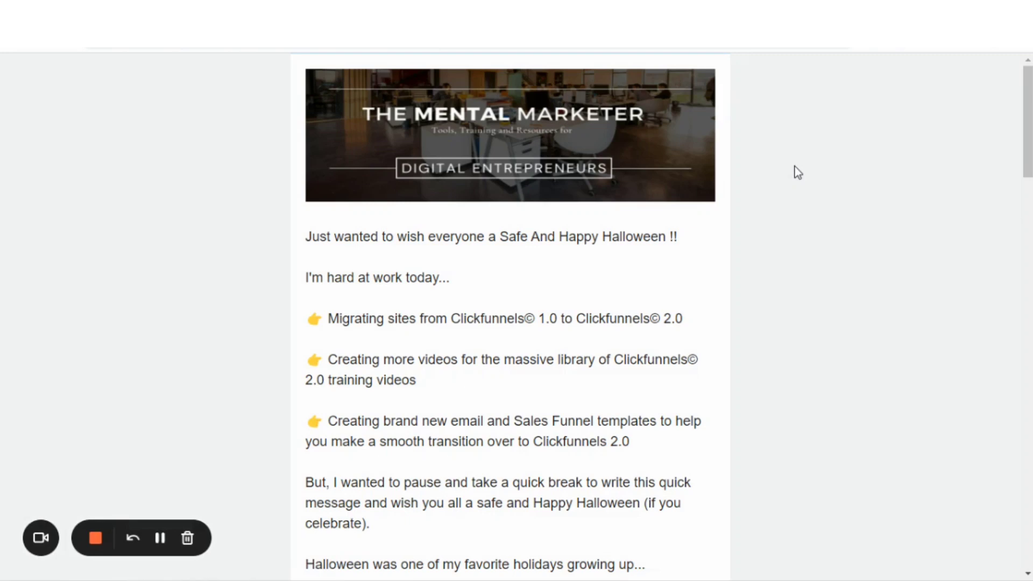
scroll(770, 171, down, 2)
scroll(770, 171, up, 2)
scroll(771, 171, down, 7)
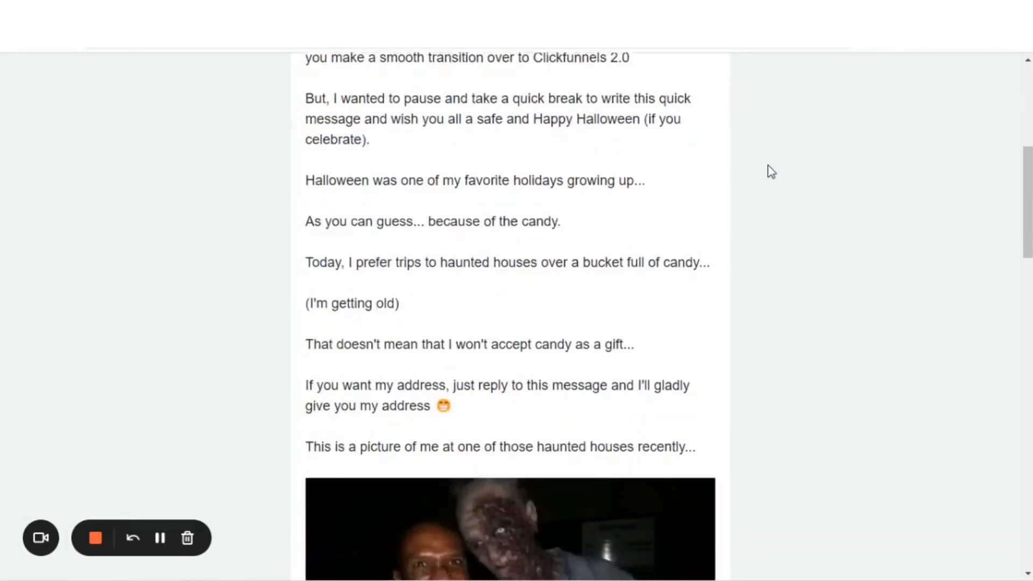
scroll(771, 171, down, 10)
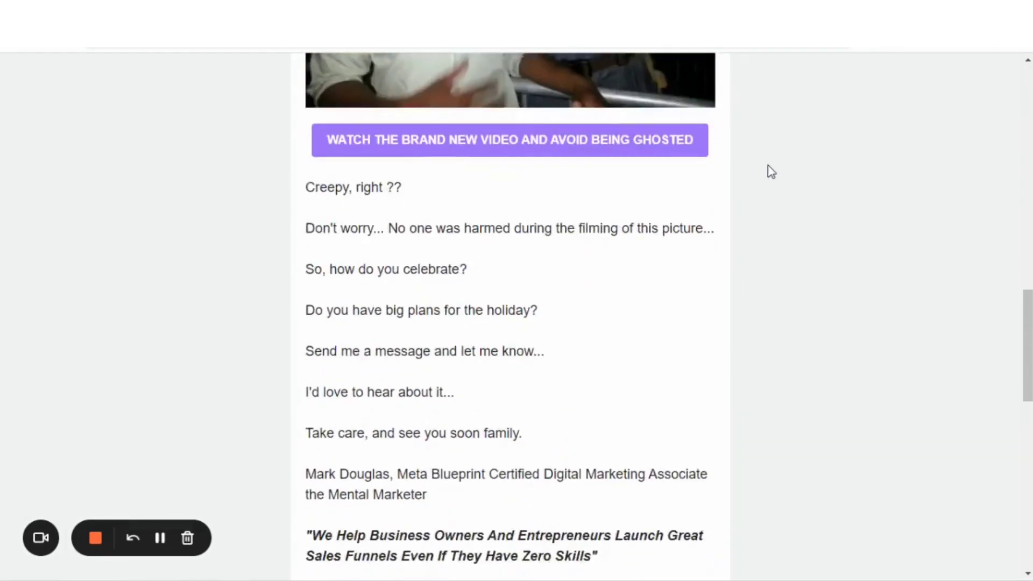
scroll(771, 171, down, 11)
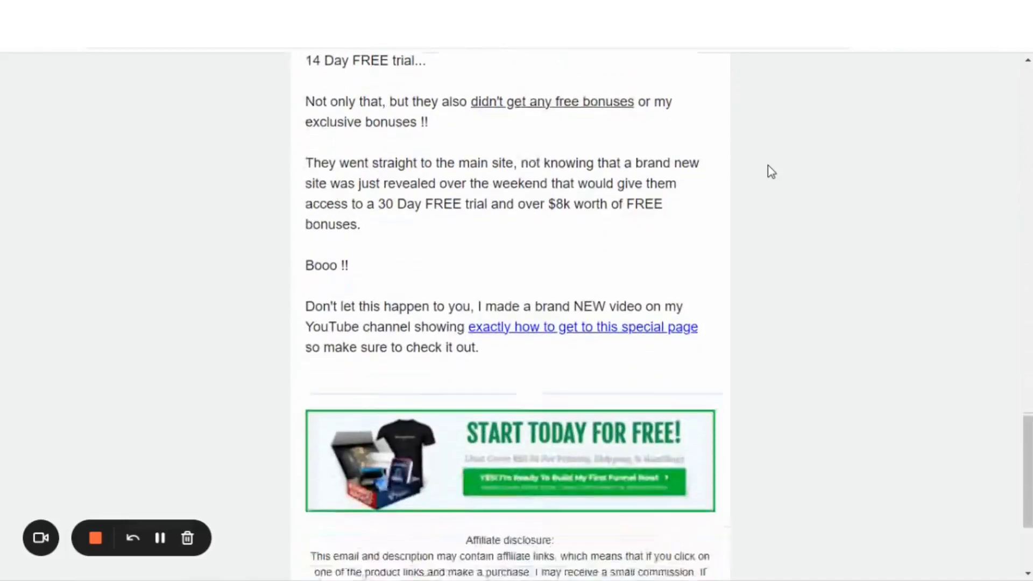
scroll(771, 171, down, 3)
scroll(771, 171, up, 6)
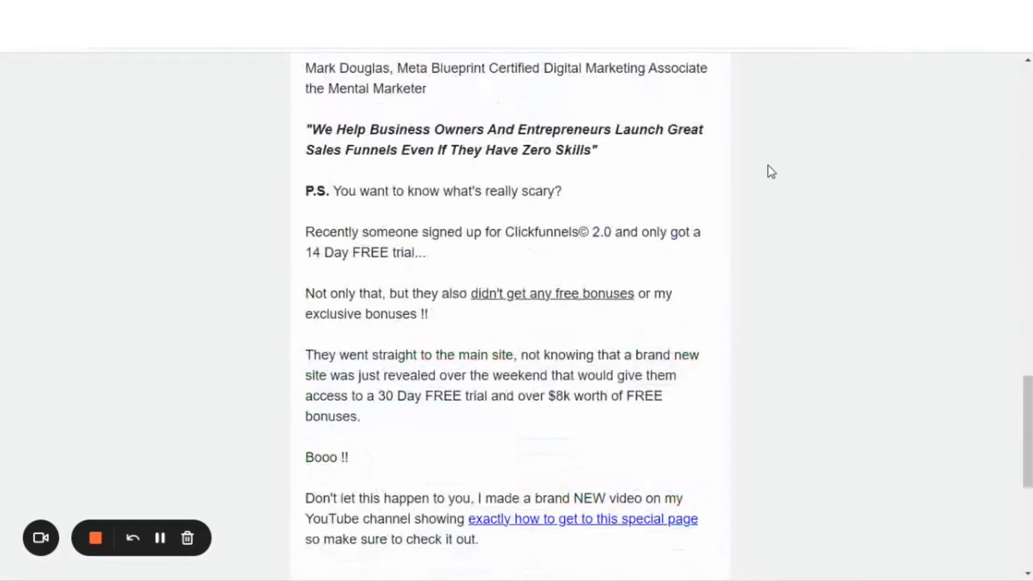
scroll(771, 171, up, 18)
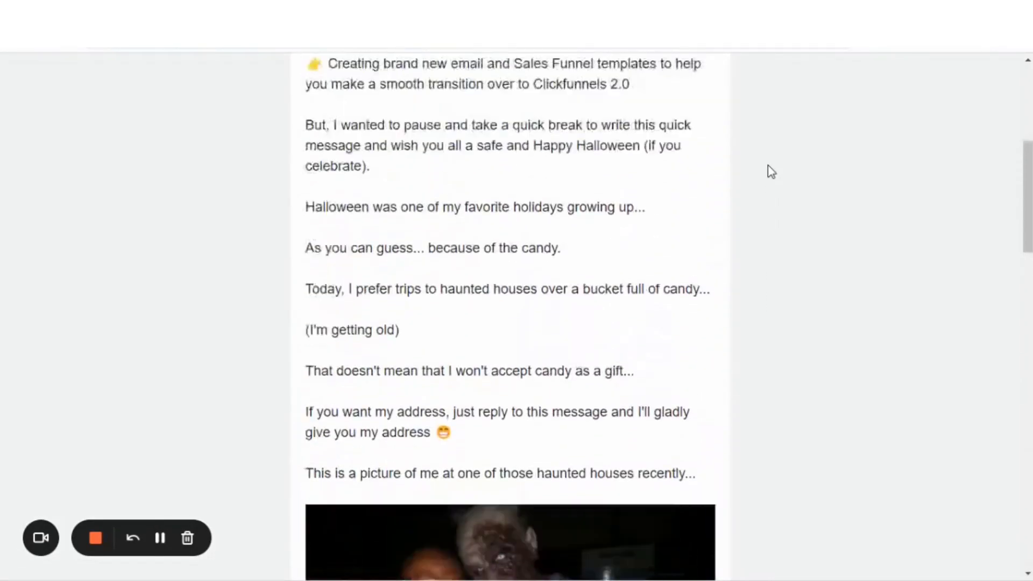
scroll(771, 171, up, 6)
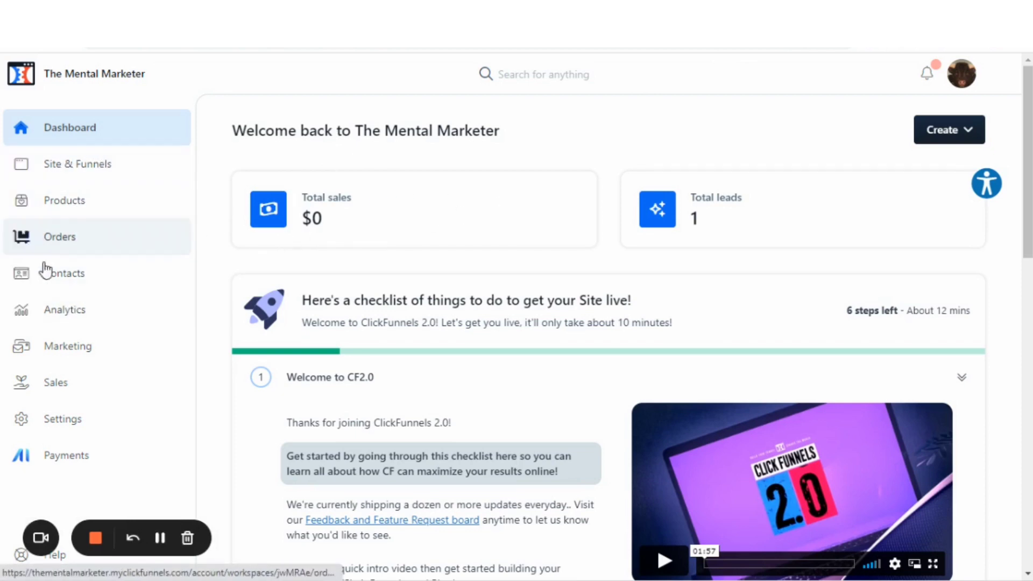
Step: Create a new email template from scratch under Marketing > Email Templates
click(63, 359)
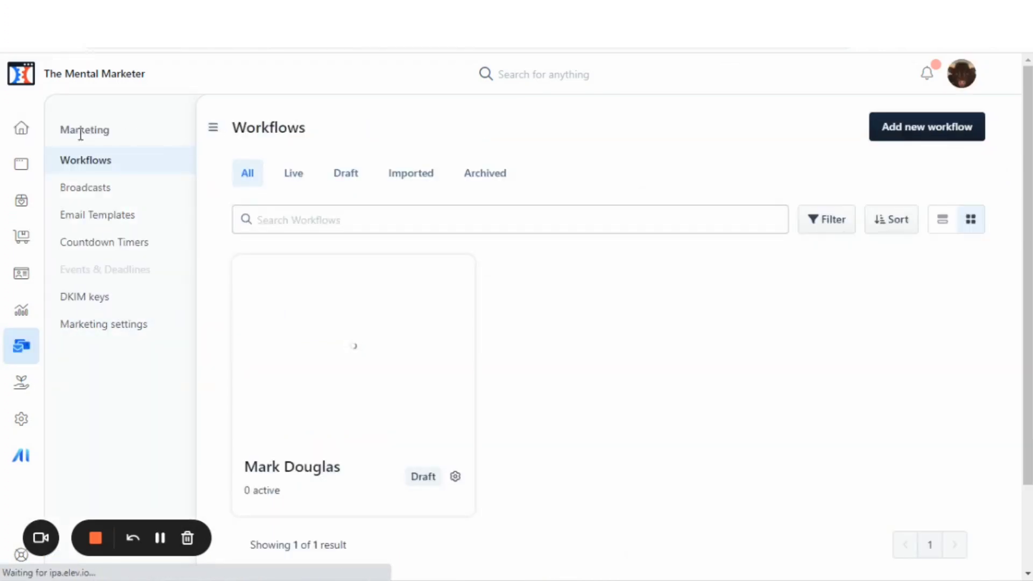
click(70, 218)
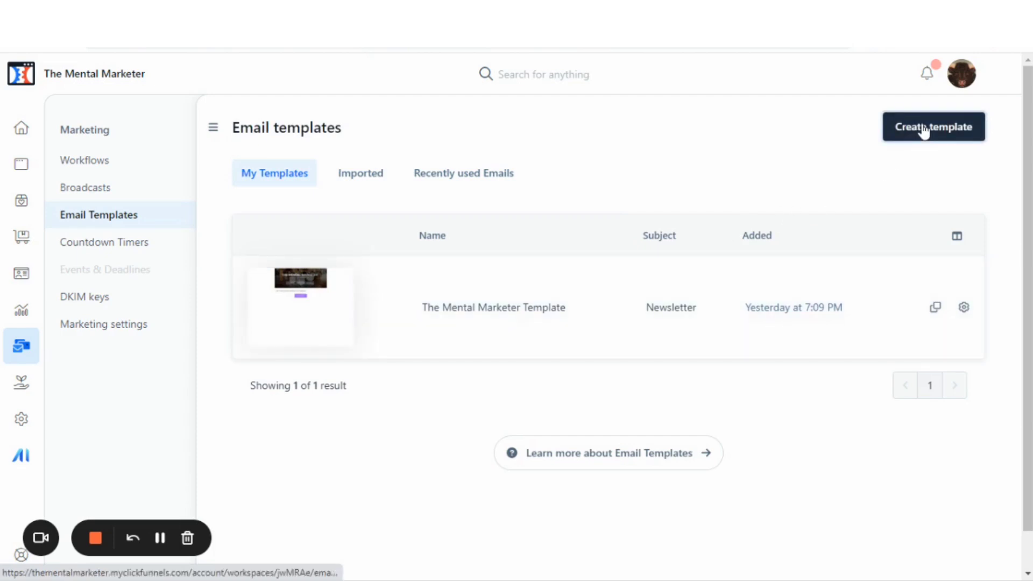
click(923, 131)
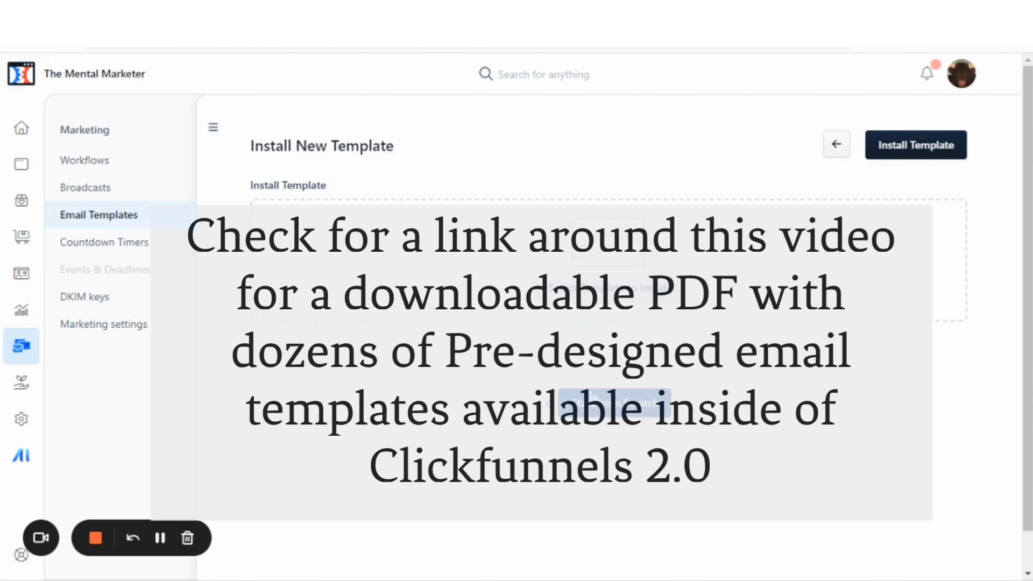
click(619, 403)
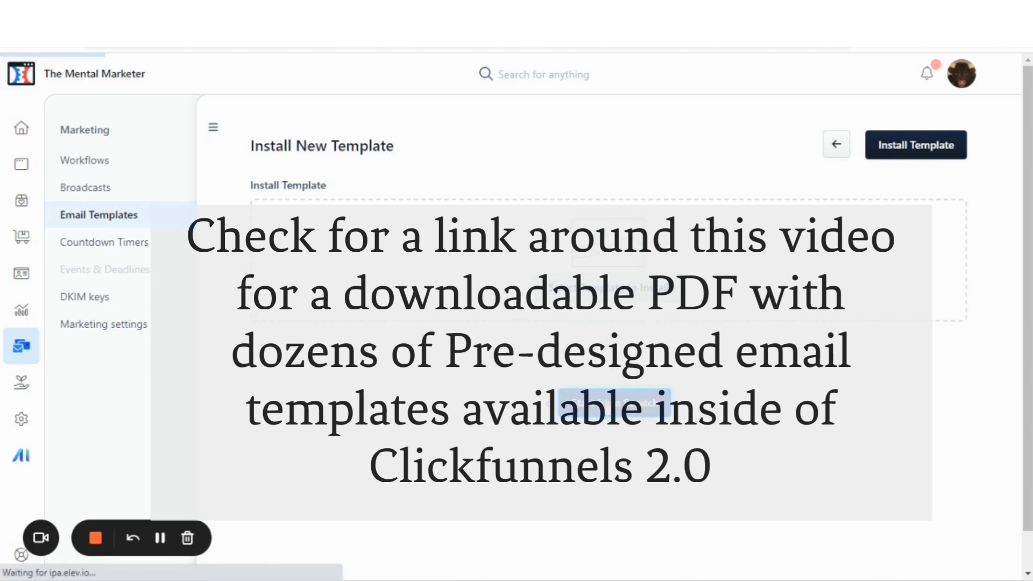
Step: Create the template 'The Mental Marketer Insider Newsletter' with the first sender and subject 'Introduction to newsletter'
click(346, 277)
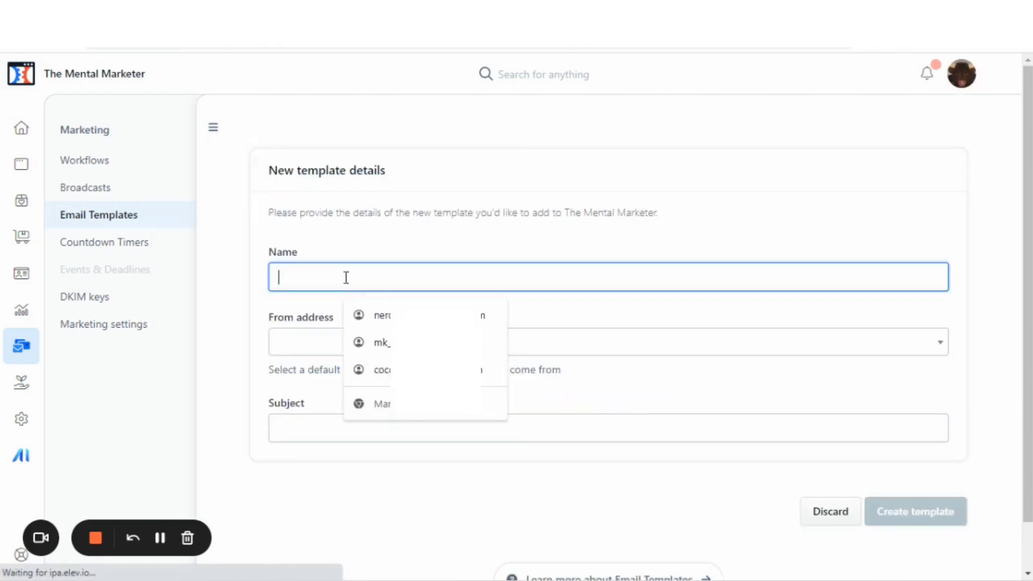
text(The)
key(BackSpace)
key(BackSpace)
key(BackSpace)
text(T)
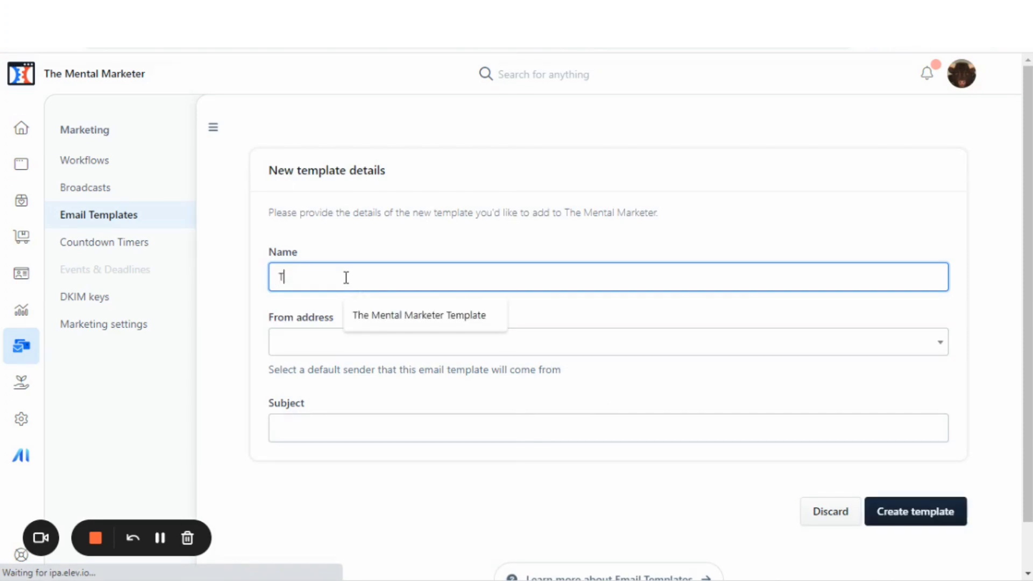
text(he Mental Marketer Insider Ne)
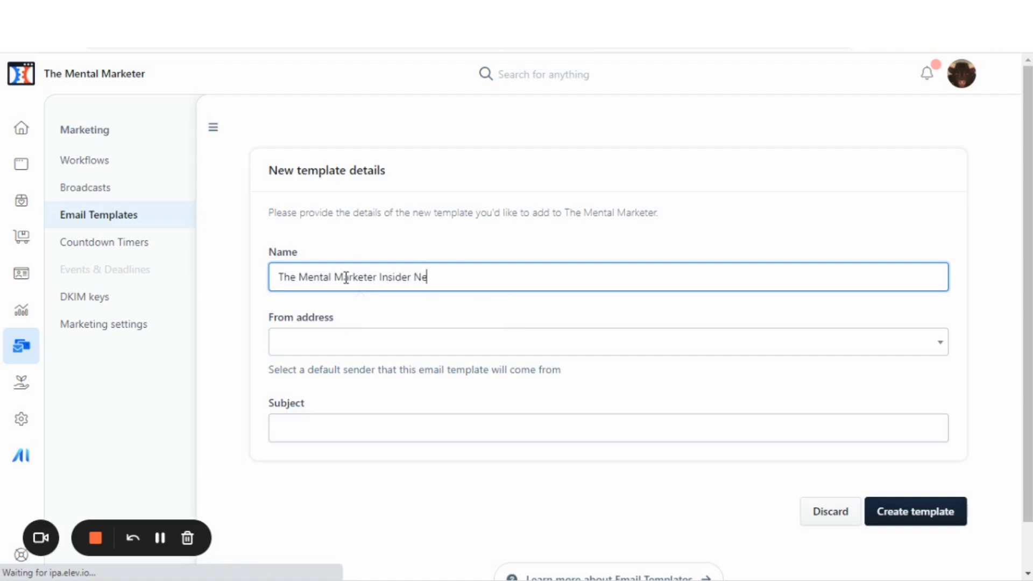
text(wslert)
text(er)
text(er)
click(303, 347)
click(545, 355)
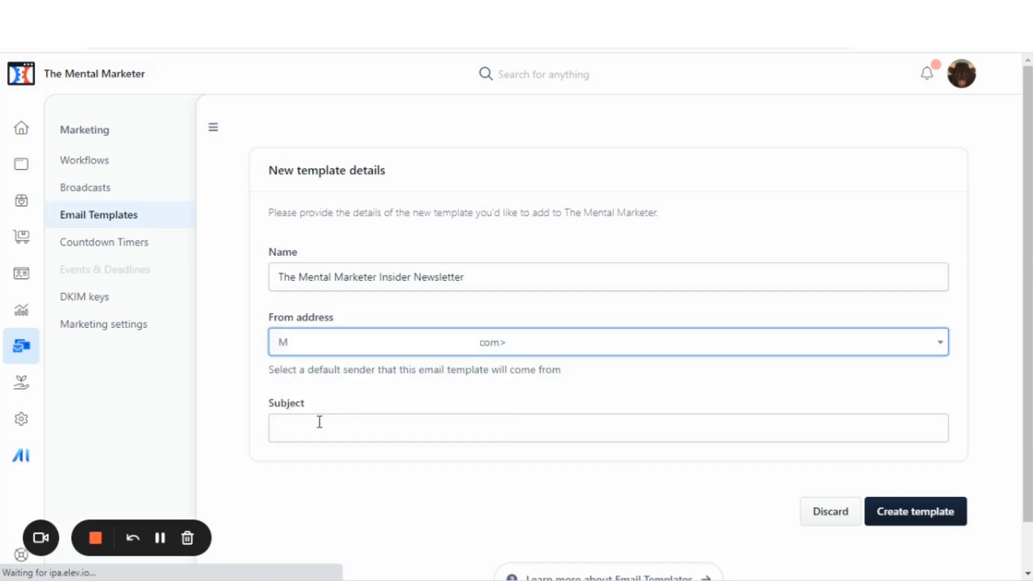
click(318, 426)
text(Intro)
key(BackSpace)
key(BackSpace)
key(BackSpace)
key(BackSpace)
text(ntrodu)
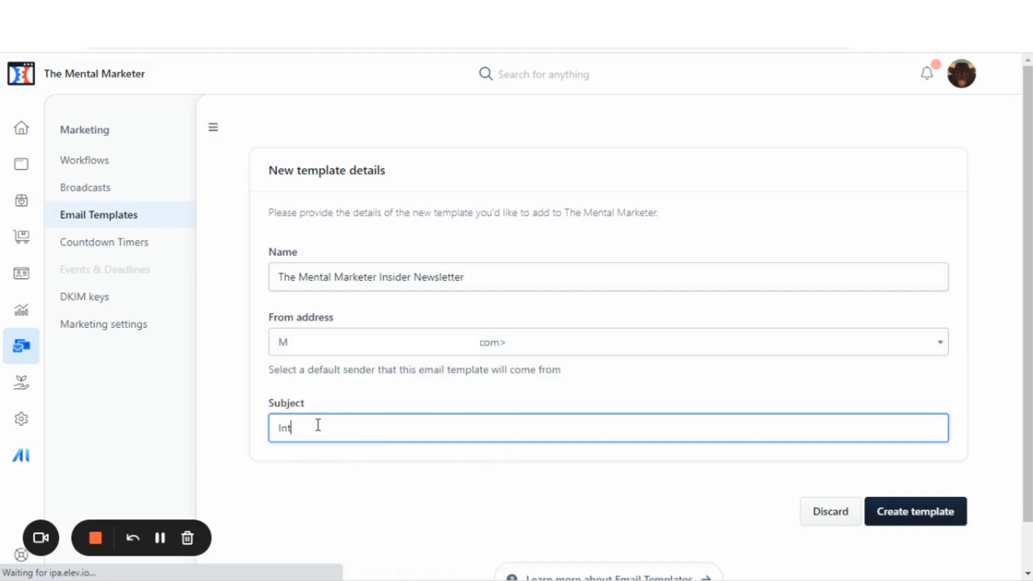
text(ction to newsletter)
click(916, 514)
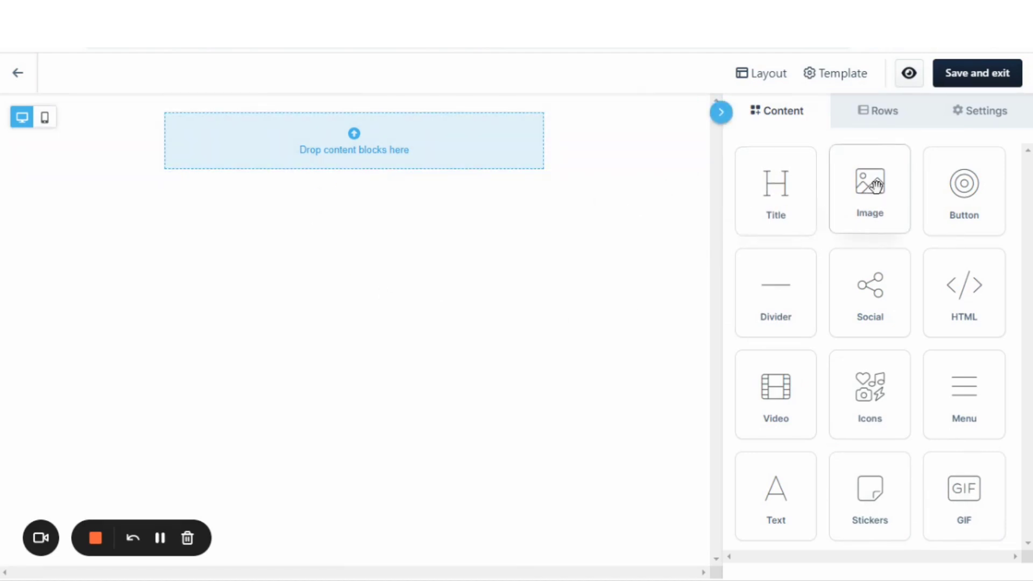
Step: Stack Image, Text, Image, Text, Image, Divider and Text blocks on the email canvas
drag(869, 183, 380, 140)
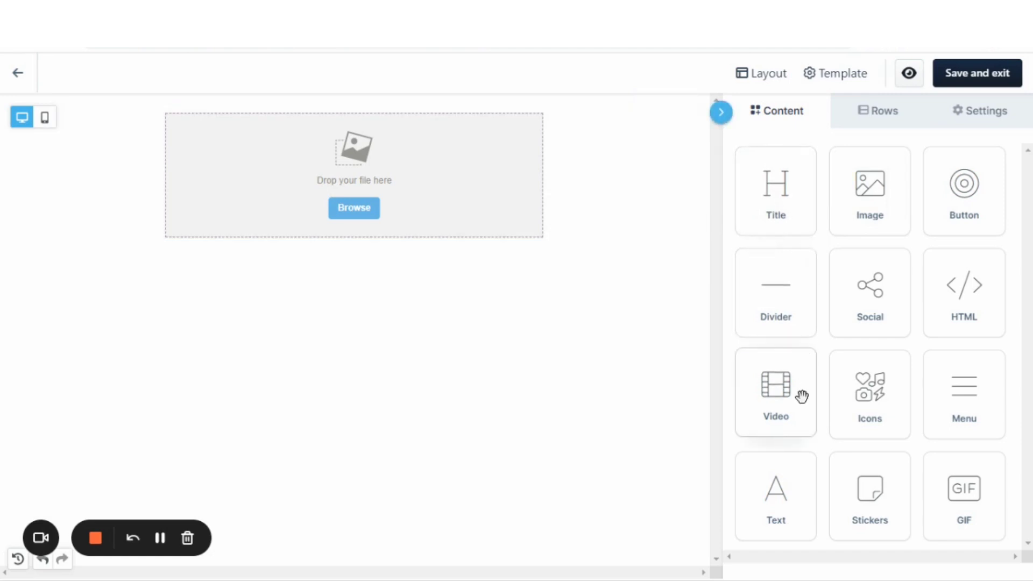
drag(778, 512, 351, 240)
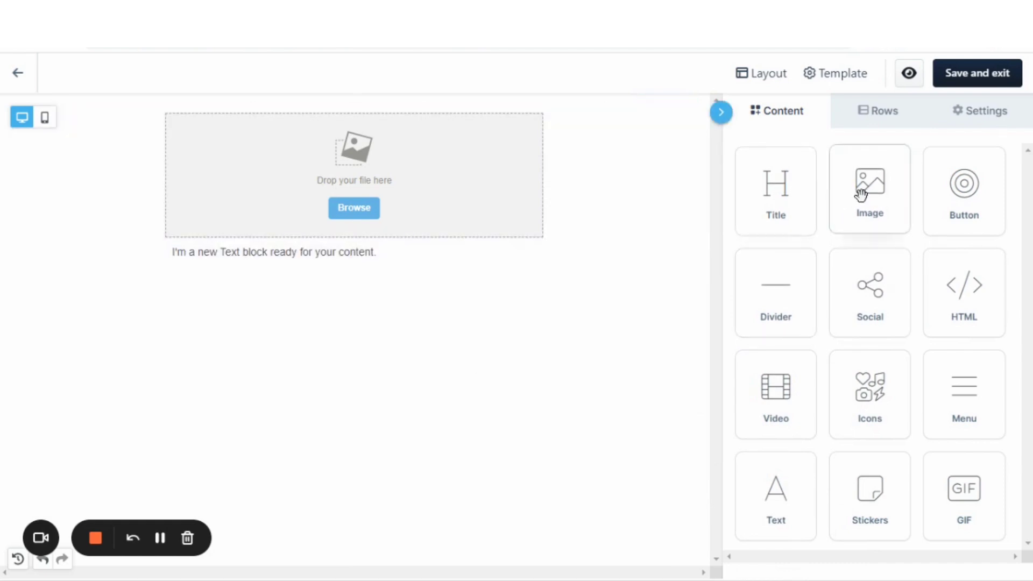
drag(862, 195, 346, 261)
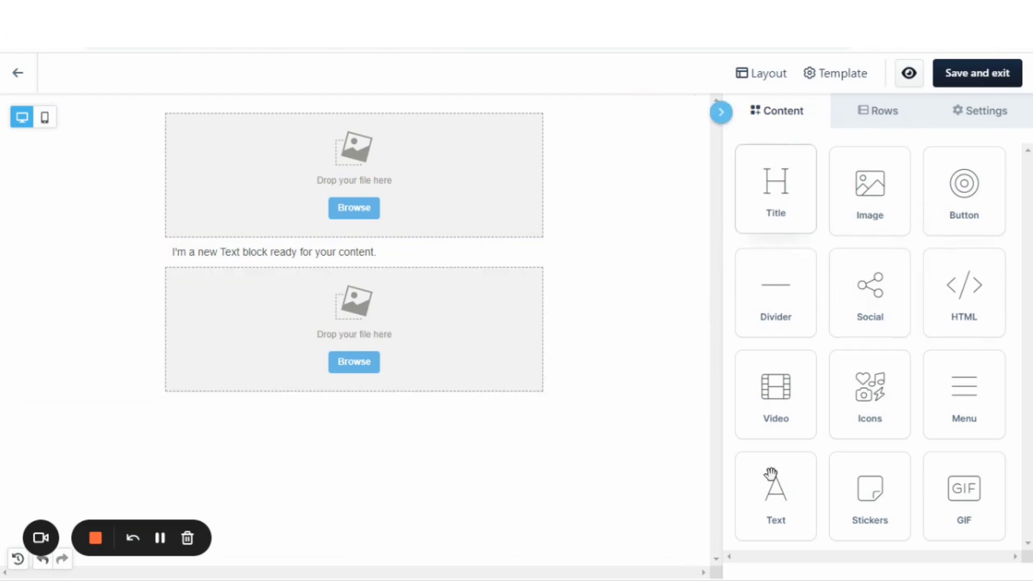
drag(778, 498, 383, 386)
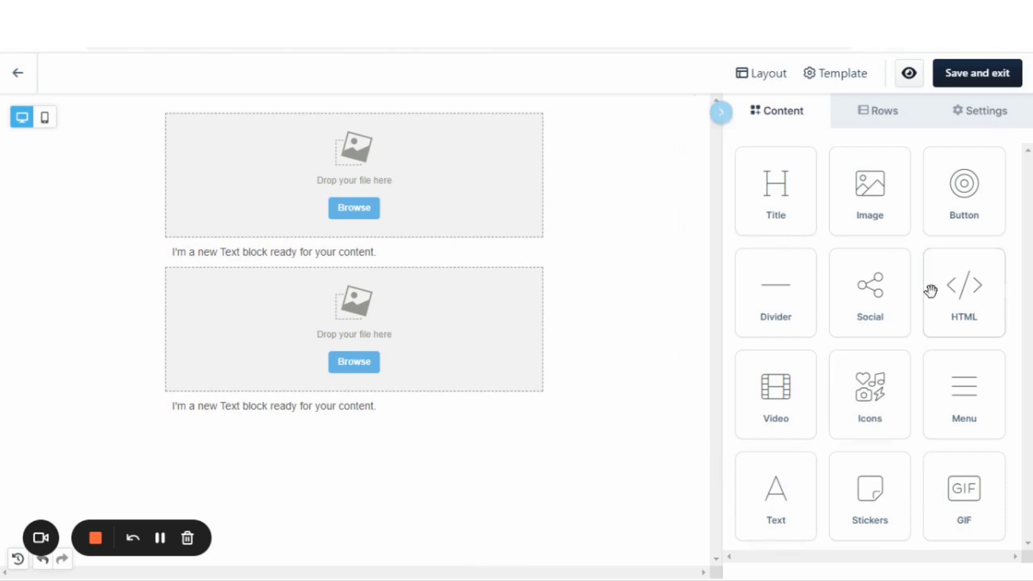
drag(871, 186, 344, 417)
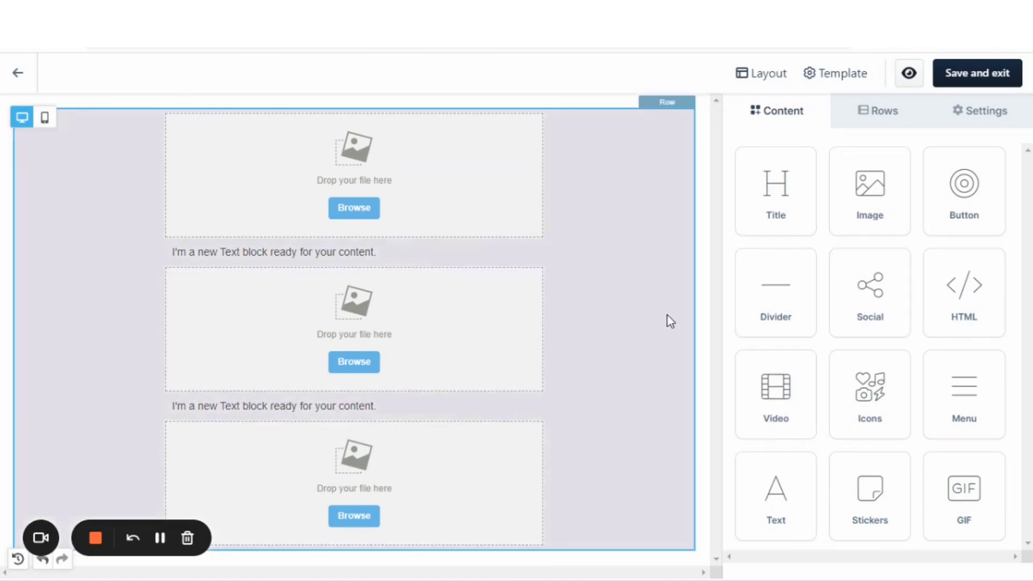
drag(773, 295, 329, 416)
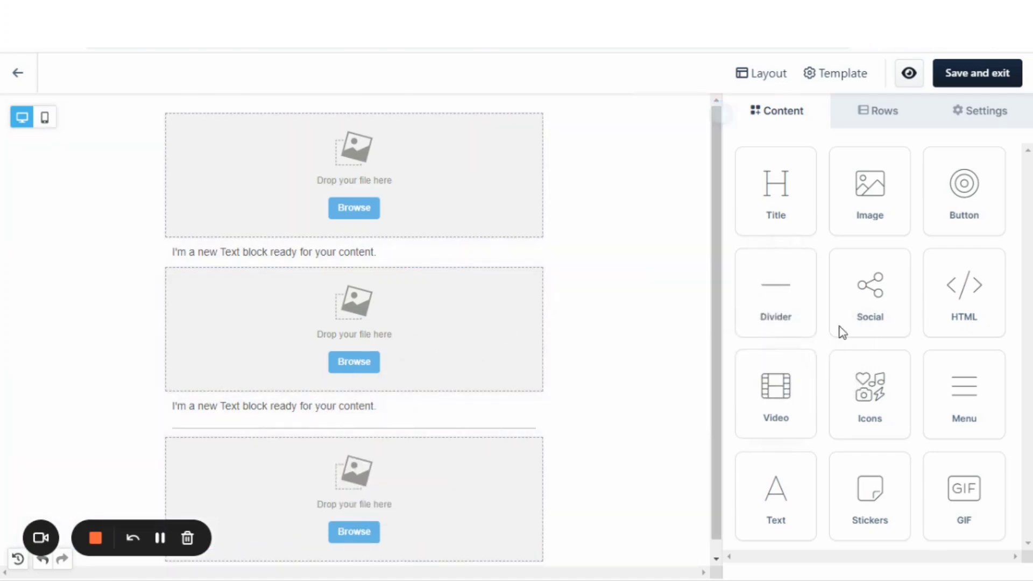
drag(842, 330, 879, 348)
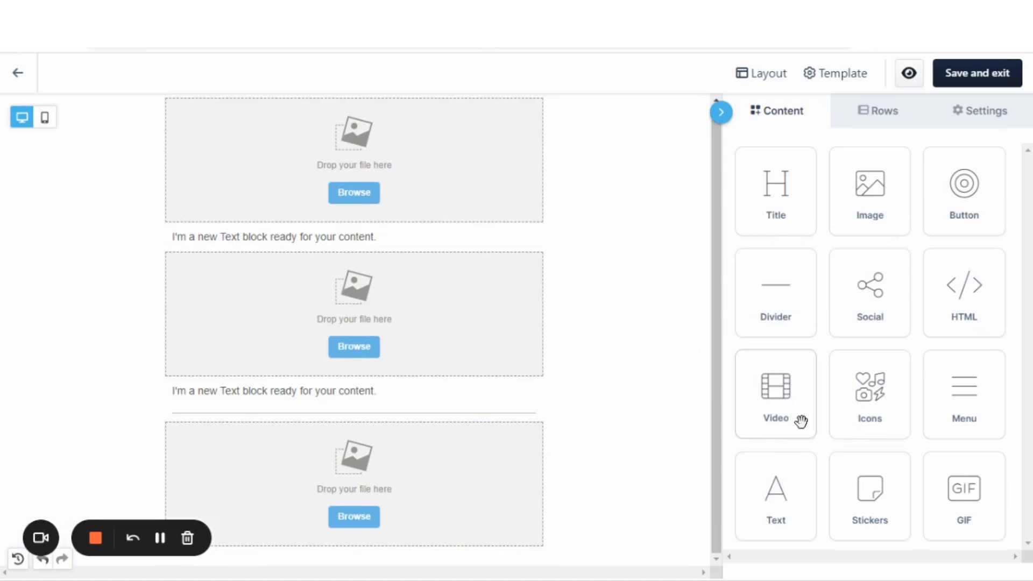
drag(786, 493, 355, 549)
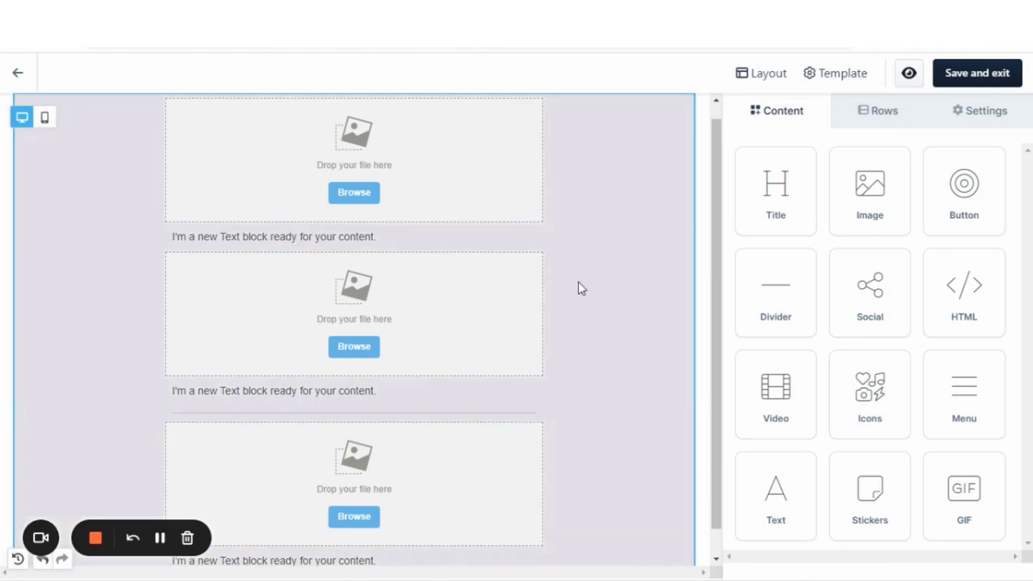
Step: Insert The Mental Marketer banner in the top image block and Scary picture of me.jpg in the second
scroll(421, 430, down, 2)
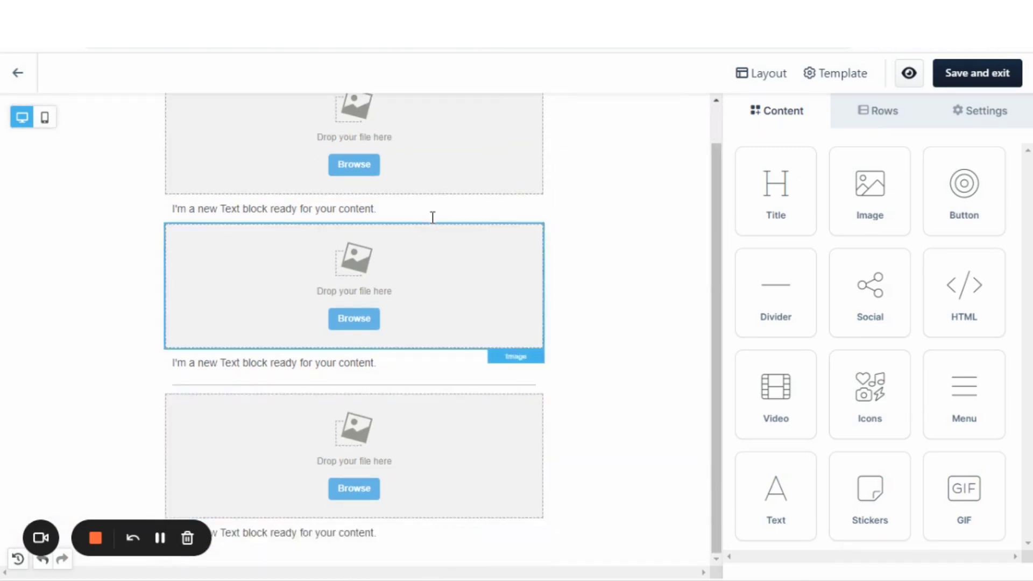
scroll(446, 162, up, 2)
scroll(457, 194, down, 2)
scroll(538, 140, up, 2)
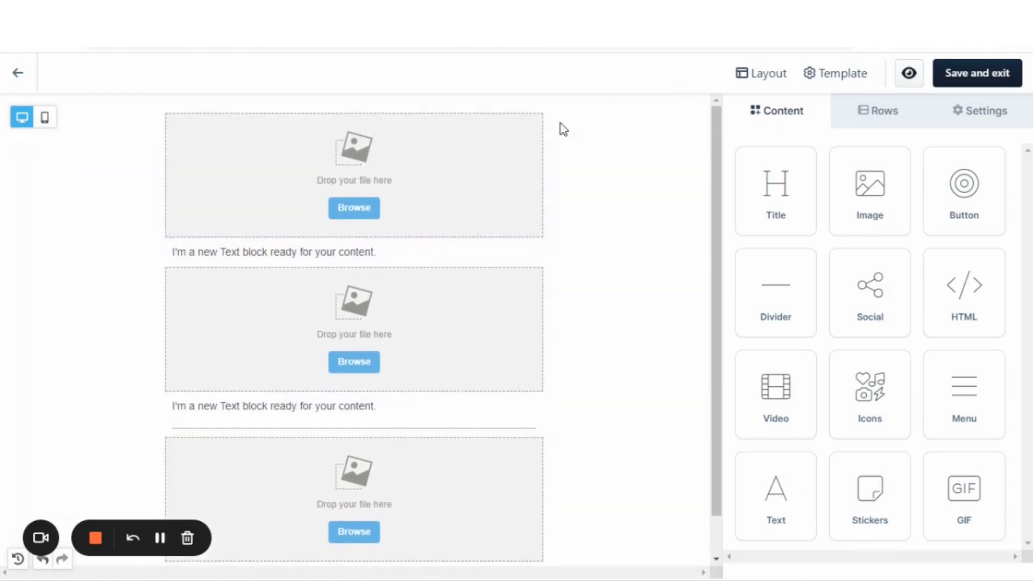
click(354, 208)
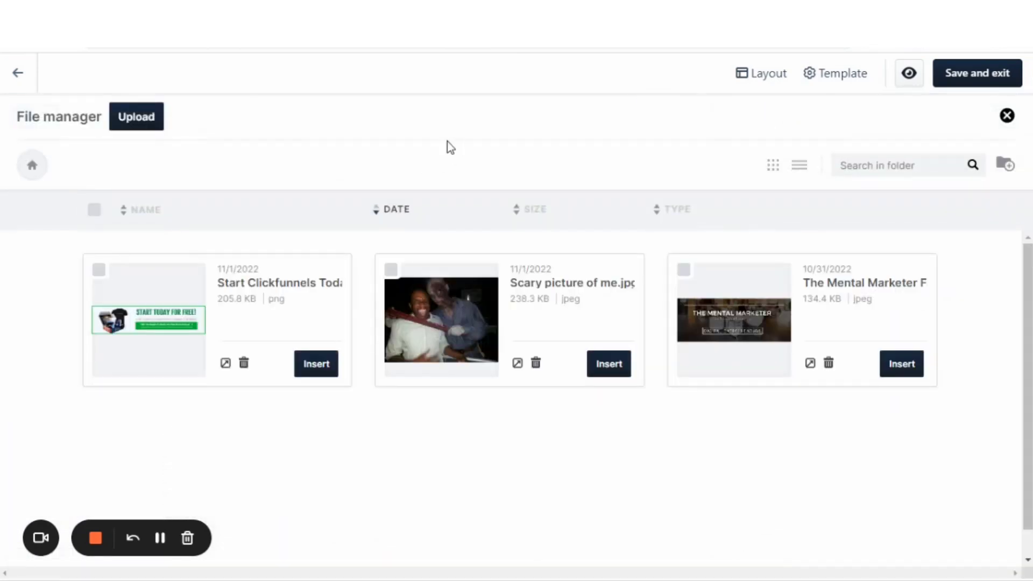
click(894, 367)
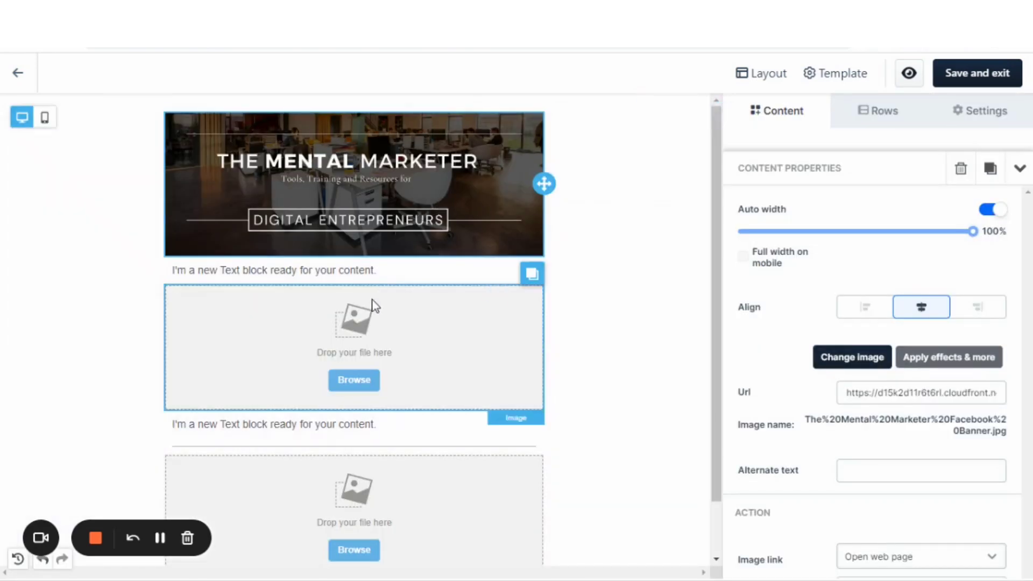
click(353, 382)
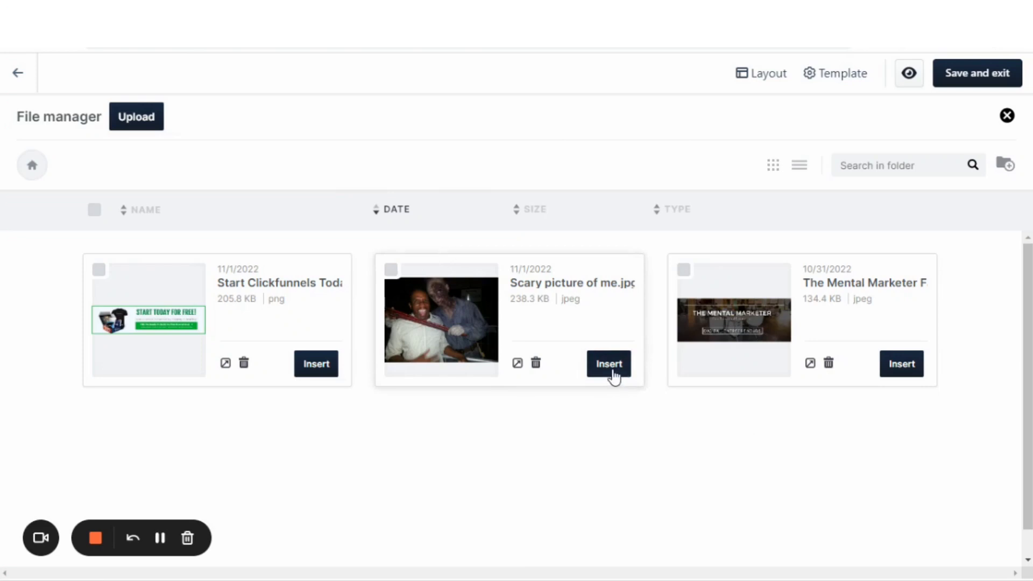
click(609, 364)
scroll(361, 297, down, 5)
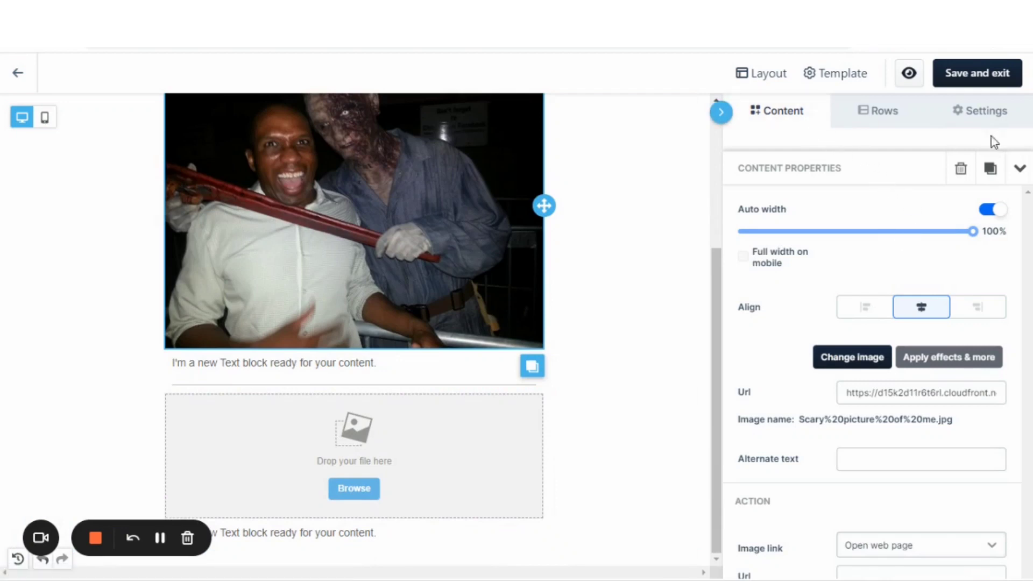
Step: Add a button block directly below the haunted-house photo and select it
click(1019, 173)
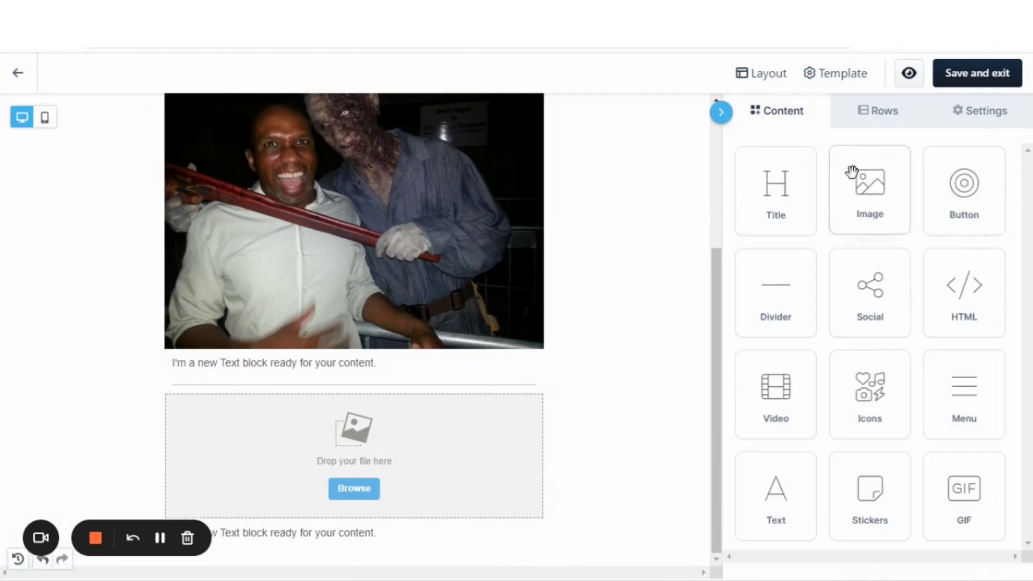
drag(965, 191, 340, 349)
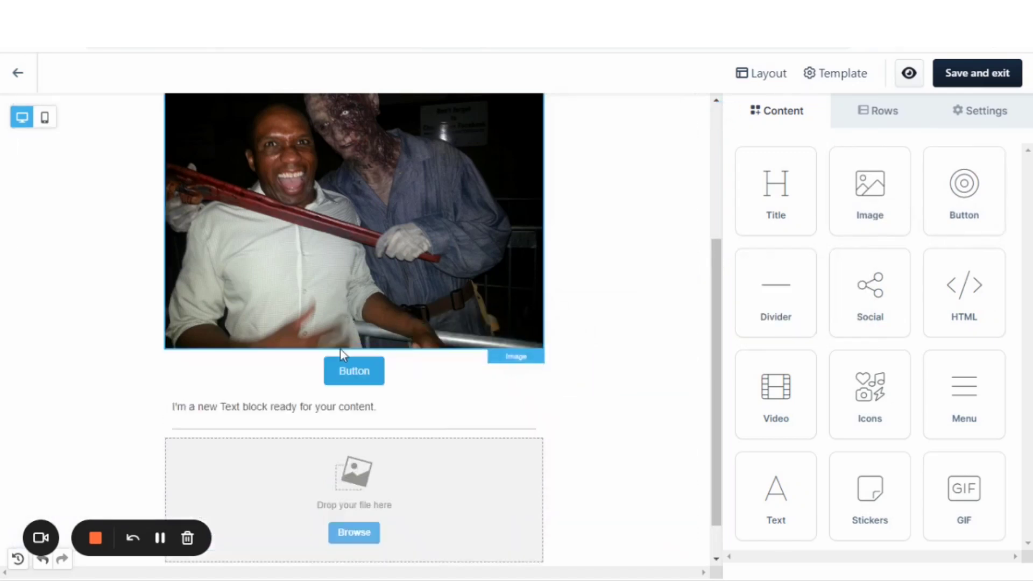
click(368, 376)
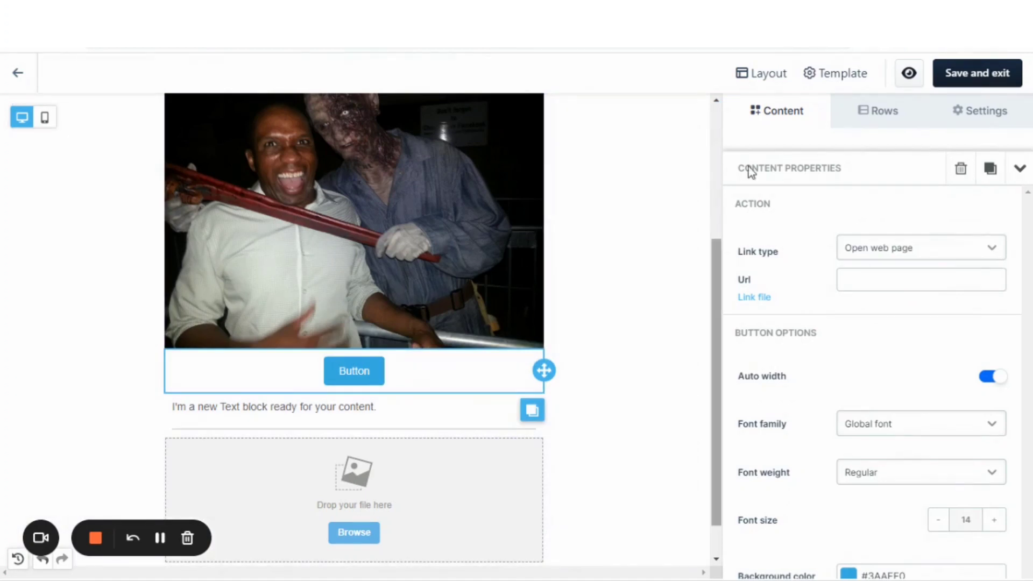
Step: Scroll through the original Halloween newsletter to check its layout
click(797, 35)
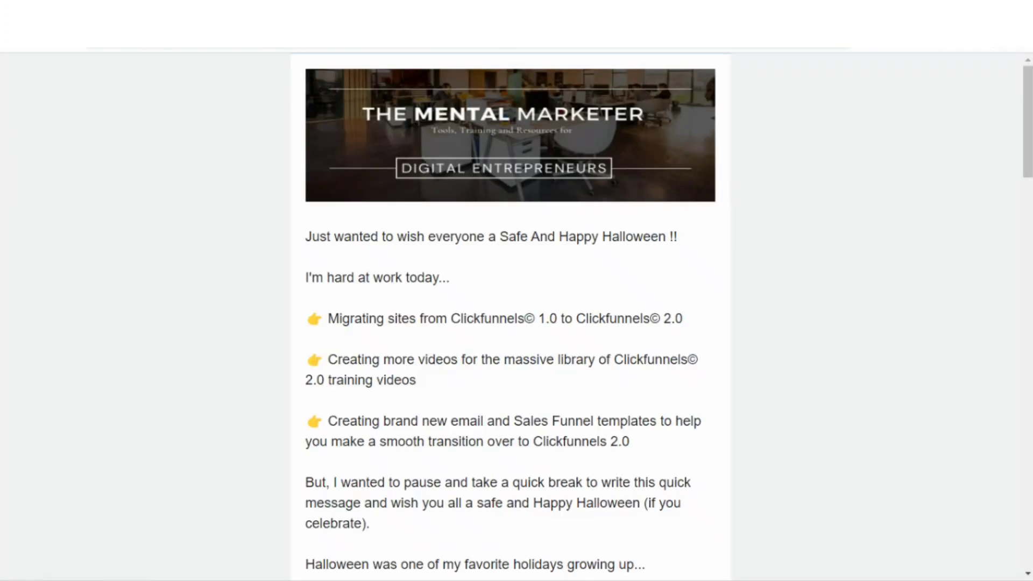
scroll(763, 240, down, 1)
scroll(764, 238, down, 15)
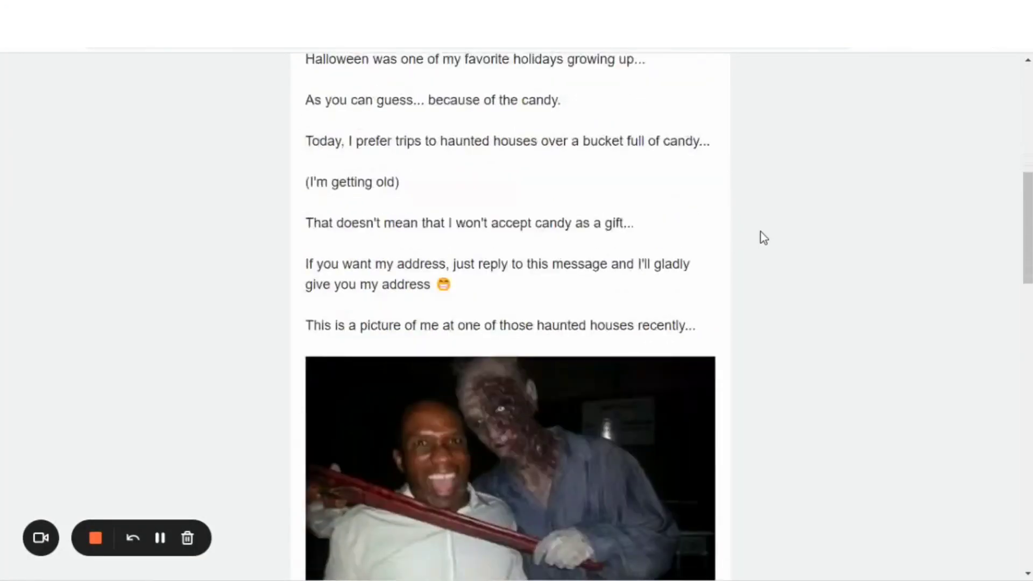
scroll(776, 224, down, 2)
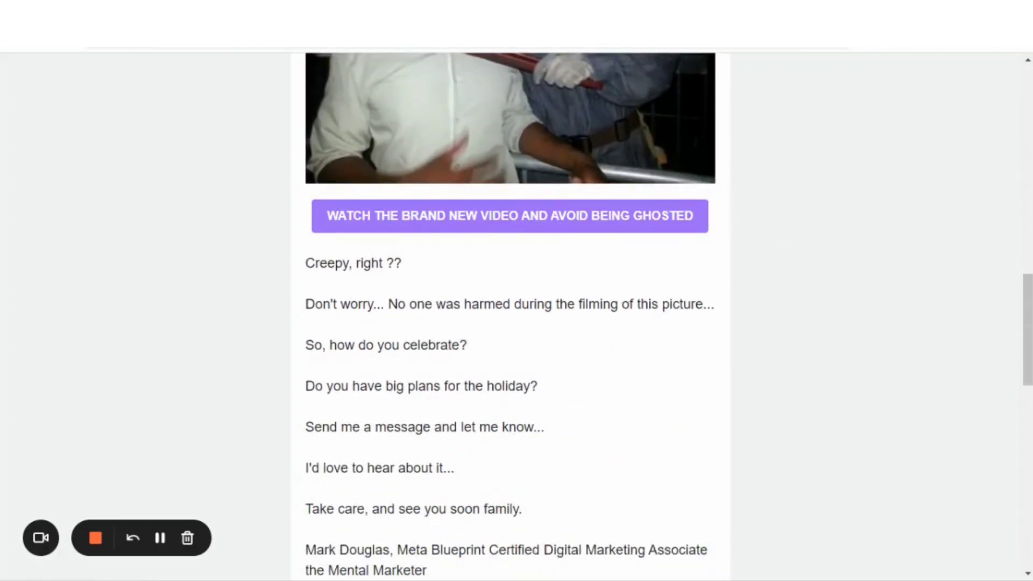
Step: Label the button 'WATCH THE BRAND NEW VIDEO AND AVOID BEING GHOSTED'
key(Escape)
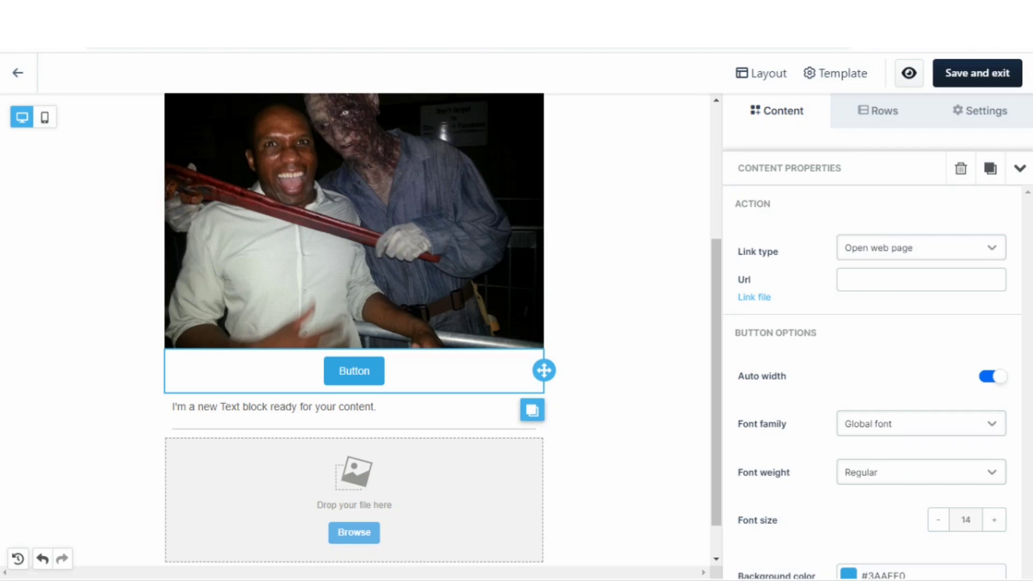
double_click(362, 369)
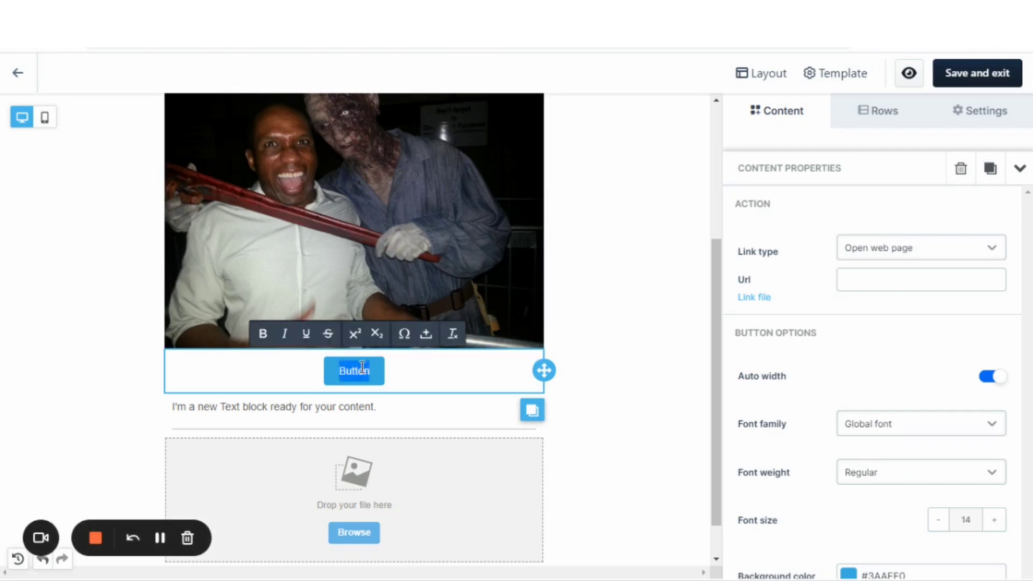
text(WATCH THE BRAND )
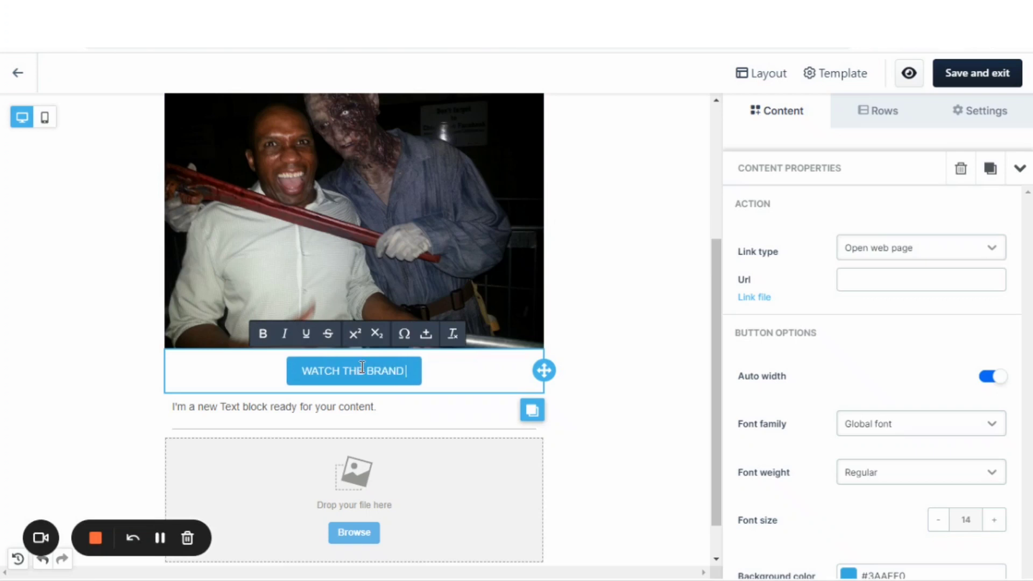
text(NEW VIDEO AND AVO)
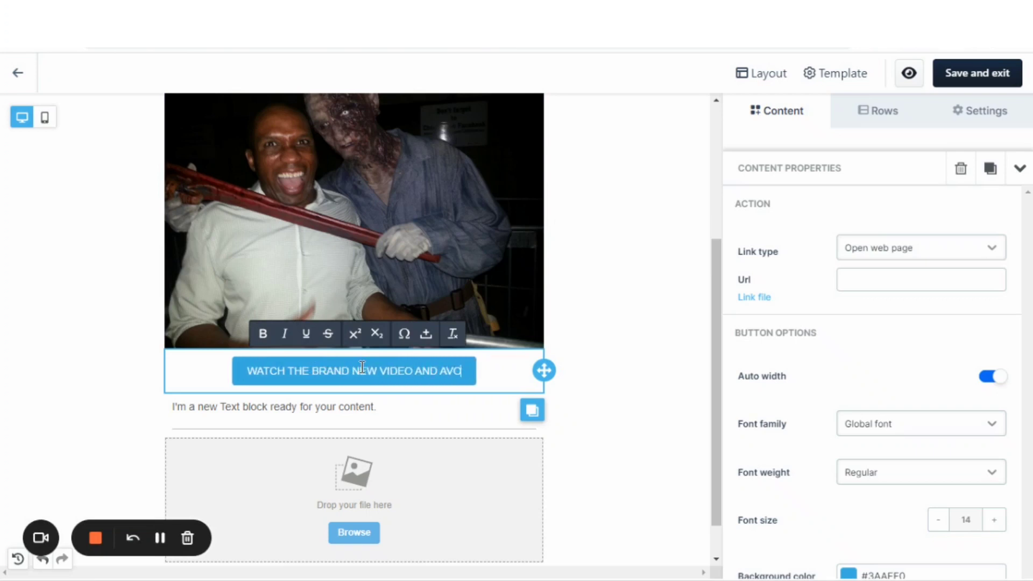
text(ID BEING GHOSTED)
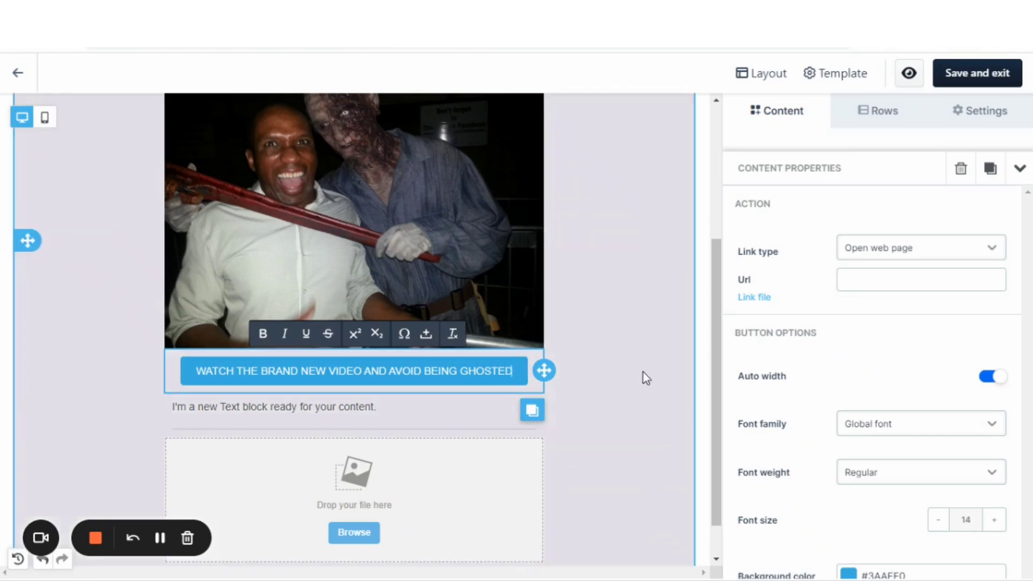
Step: Fill the third image block with the Start Today For Free banner
click(379, 461)
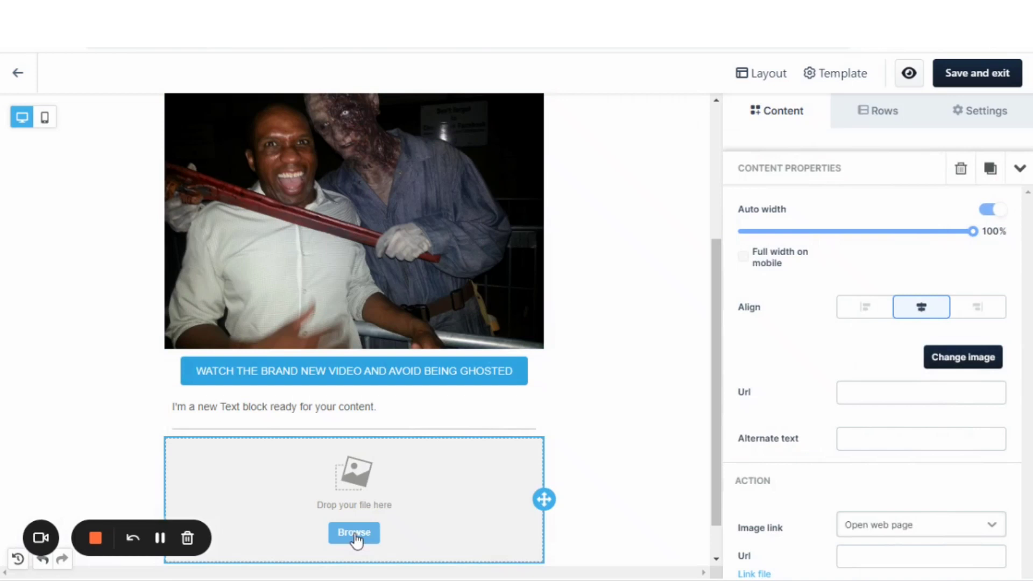
click(354, 533)
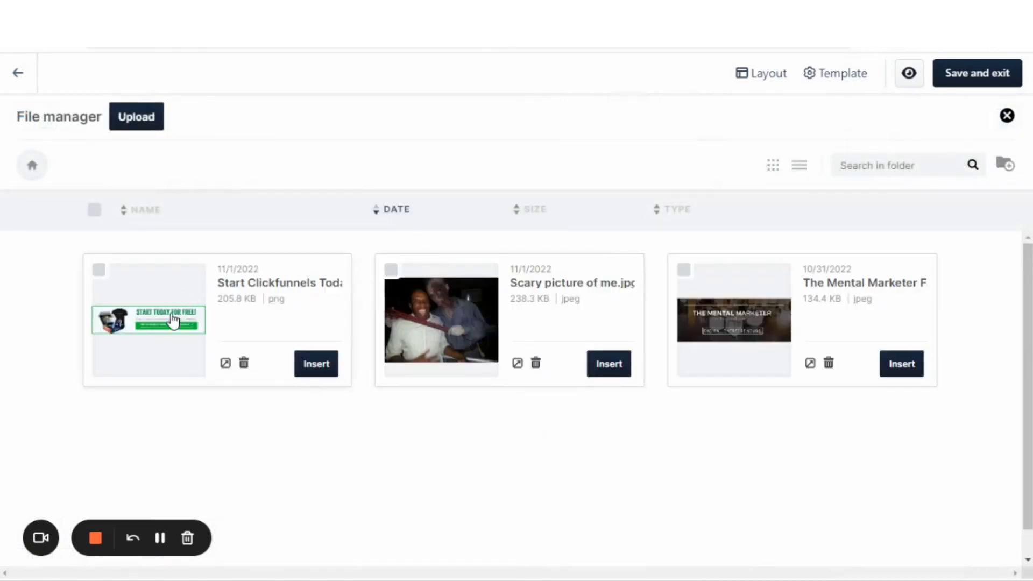
click(314, 365)
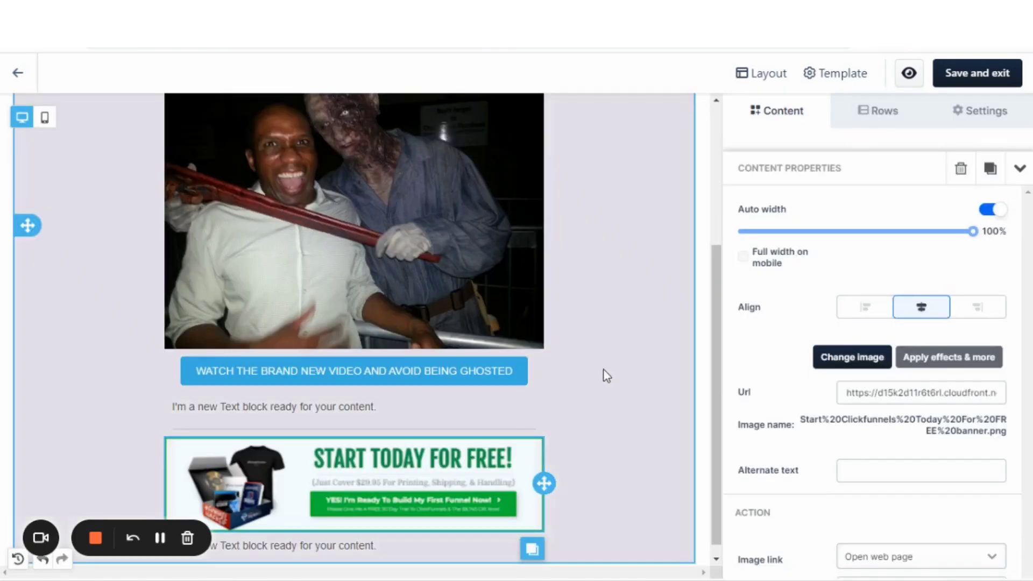
click(606, 369)
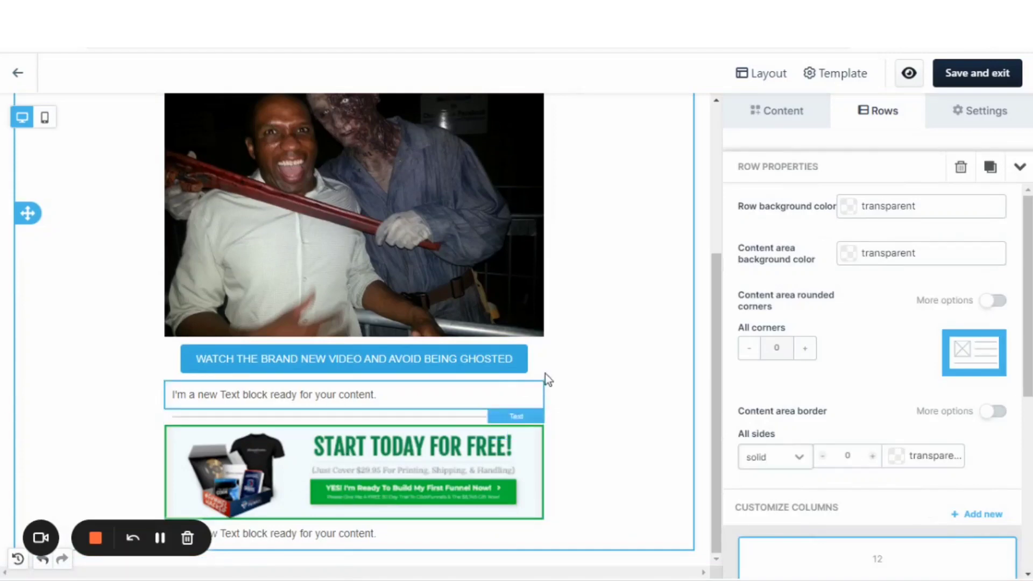
scroll(605, 408, up, 1)
scroll(605, 408, up, 4)
scroll(614, 389, down, 4)
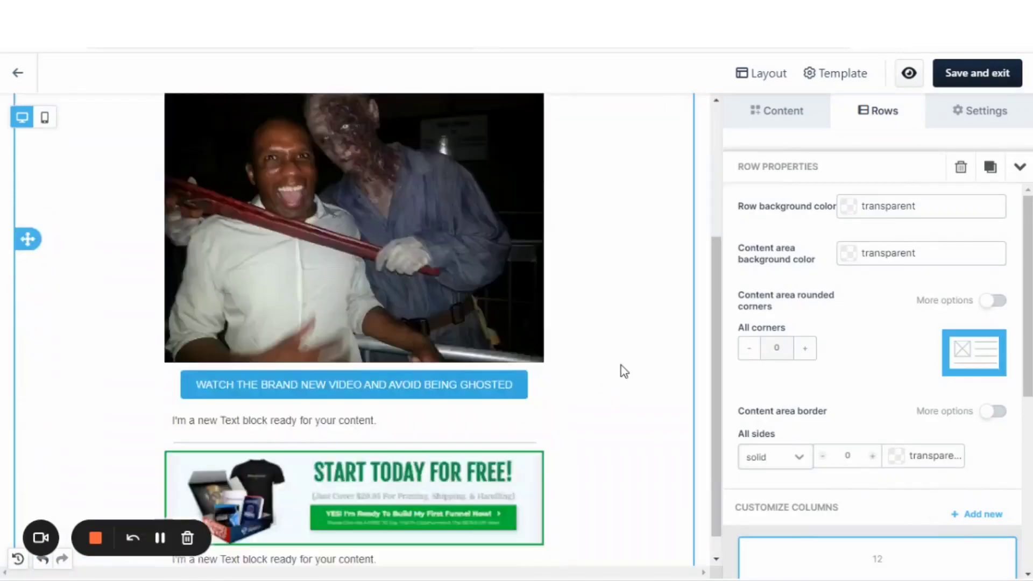
scroll(622, 370, up, 4)
scroll(622, 369, down, 2)
scroll(621, 365, down, 3)
scroll(621, 365, up, 4)
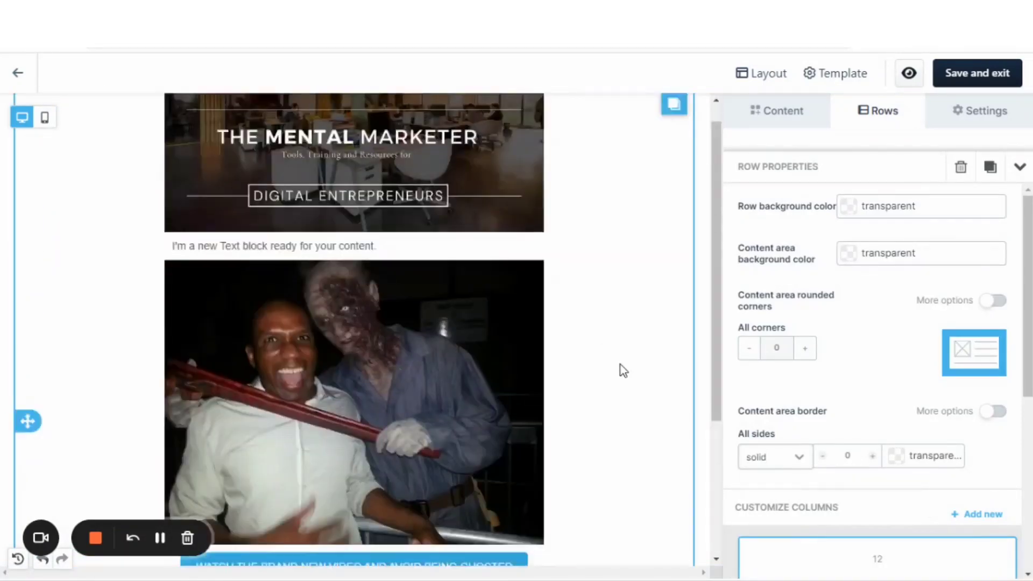
scroll(621, 365, down, 3)
scroll(621, 365, up, 4)
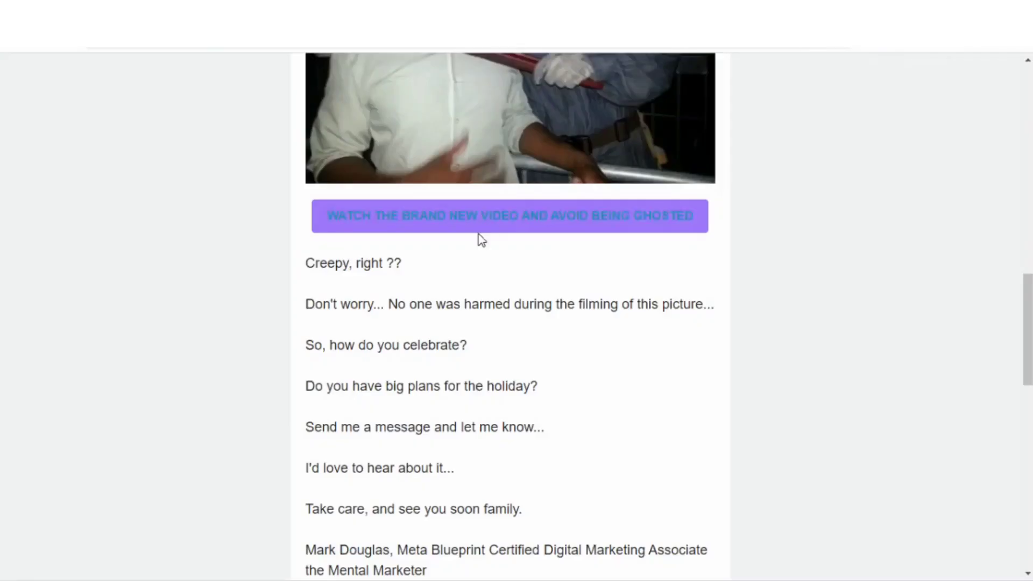
Step: Copy the newsletter text from 'Just wanted…' through the haunted-houses photo line
scroll(435, 213, up, 15)
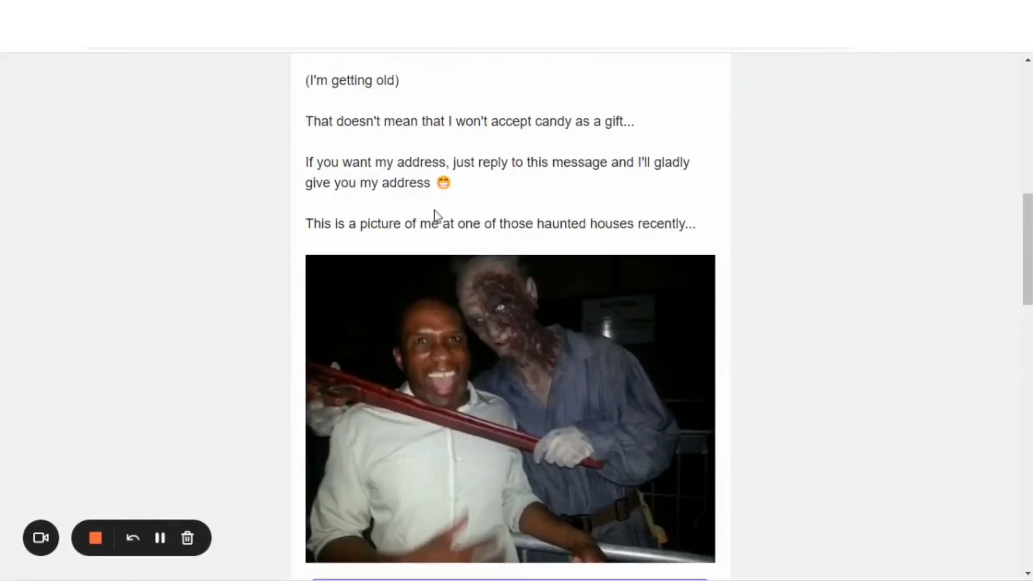
scroll(436, 210, down, 3)
scroll(428, 203, up, 1)
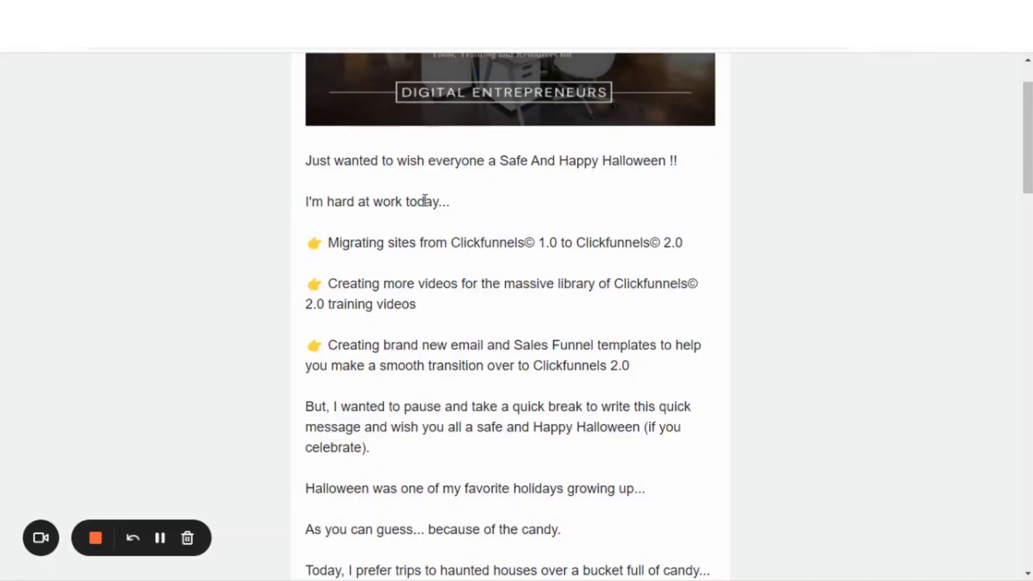
drag(308, 161, 686, 447)
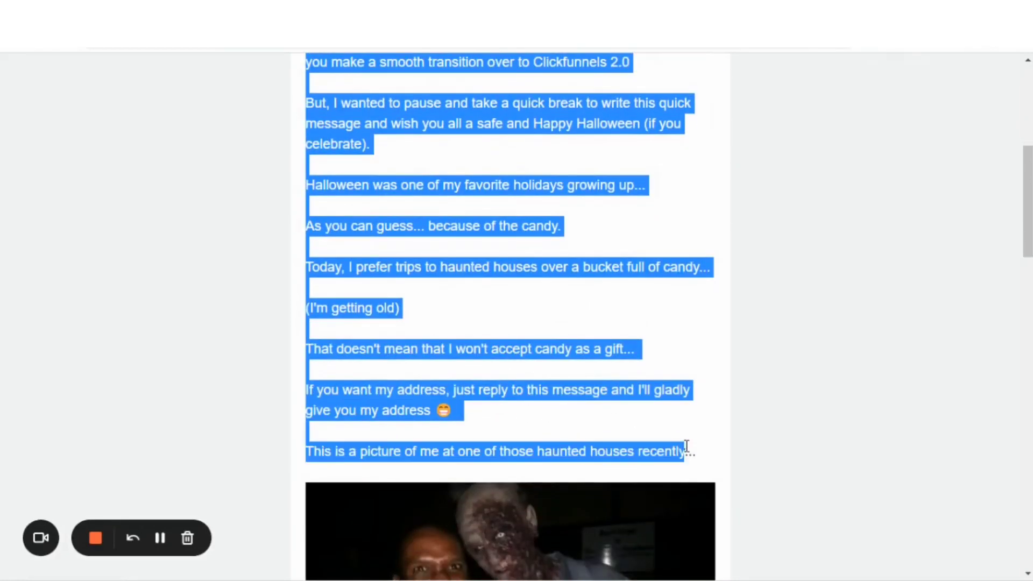
right_click(472, 446)
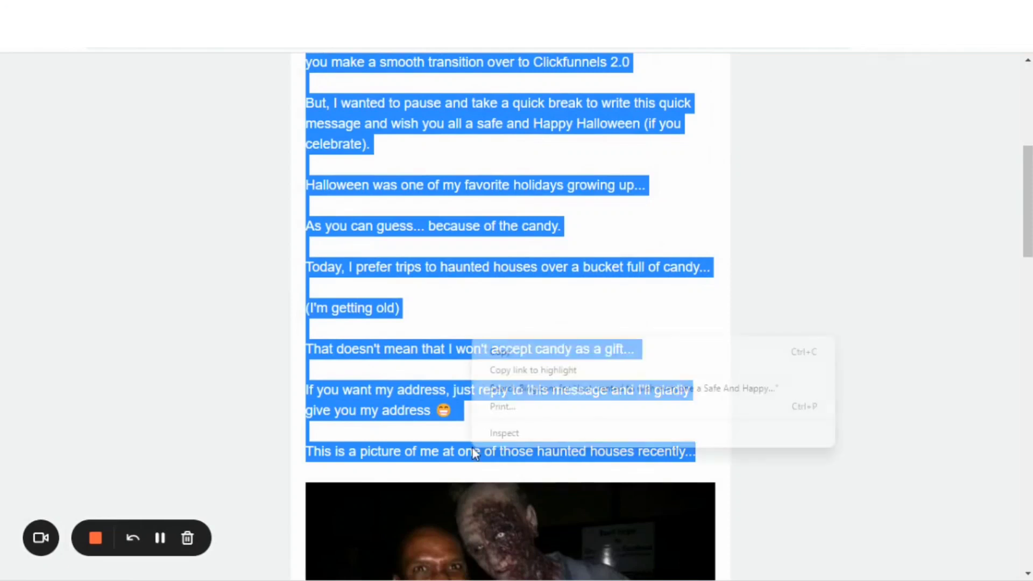
click(514, 360)
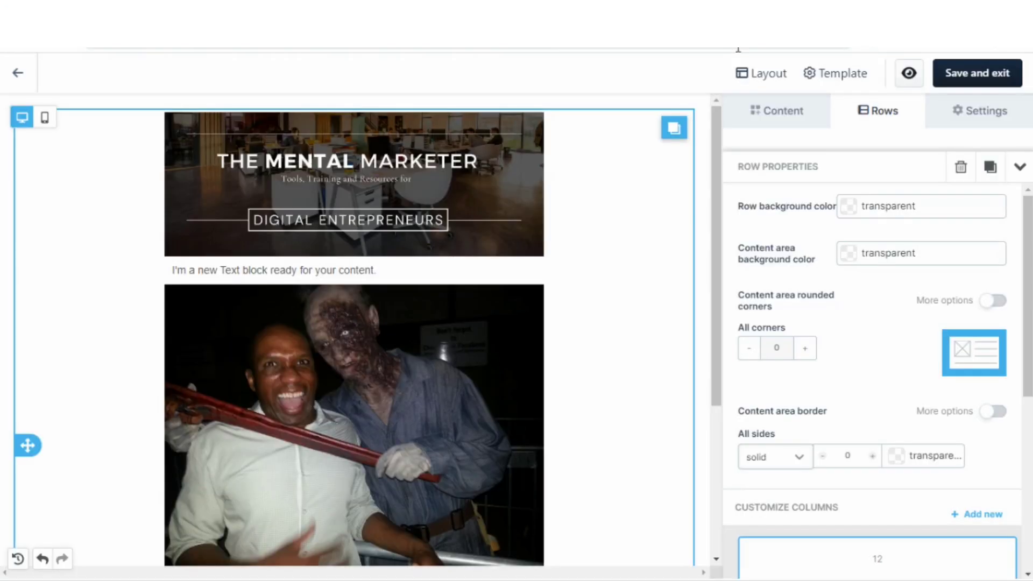
Step: Paste the copied Halloween greeting over the first text block's placeholder sentence
double_click(226, 270)
click(226, 269)
triple_click(227, 269)
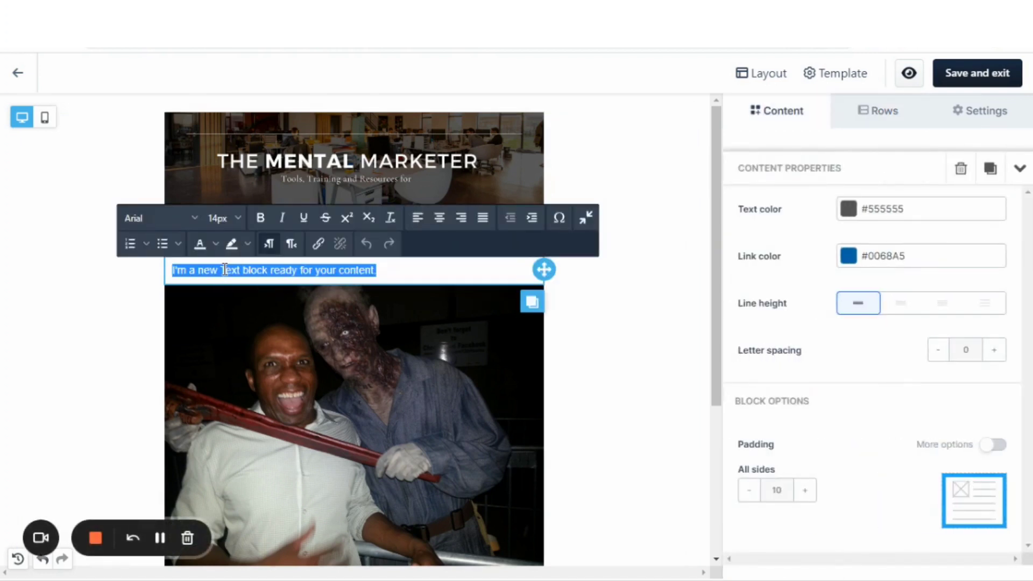
right_click(225, 270)
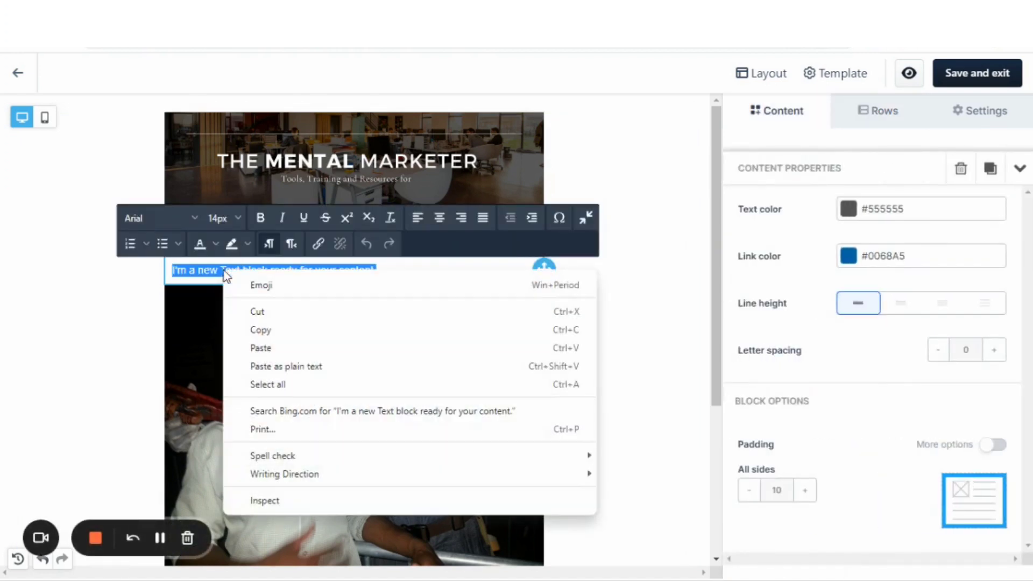
click(273, 347)
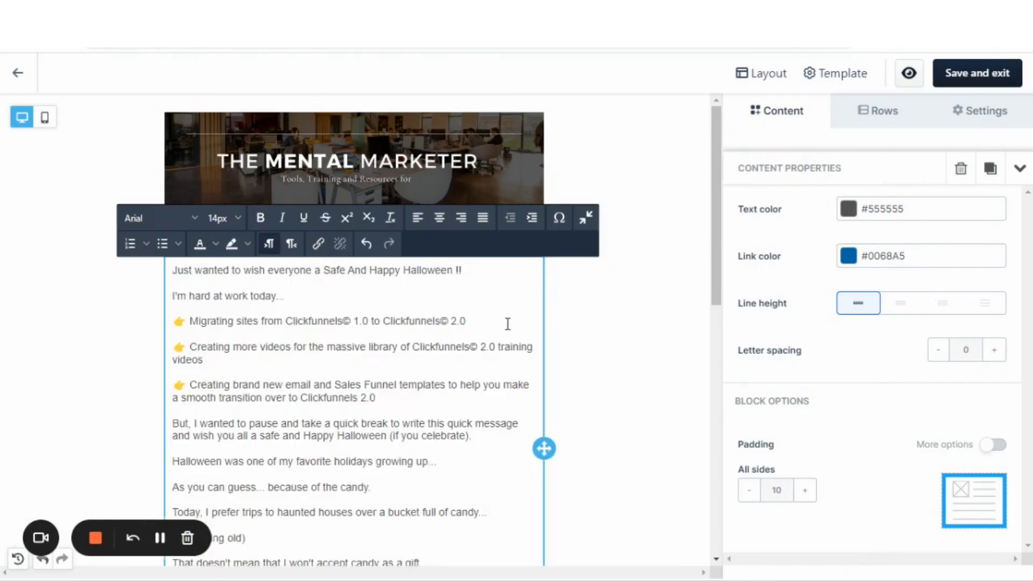
scroll(507, 323, down, 5)
scroll(577, 337, up, 3)
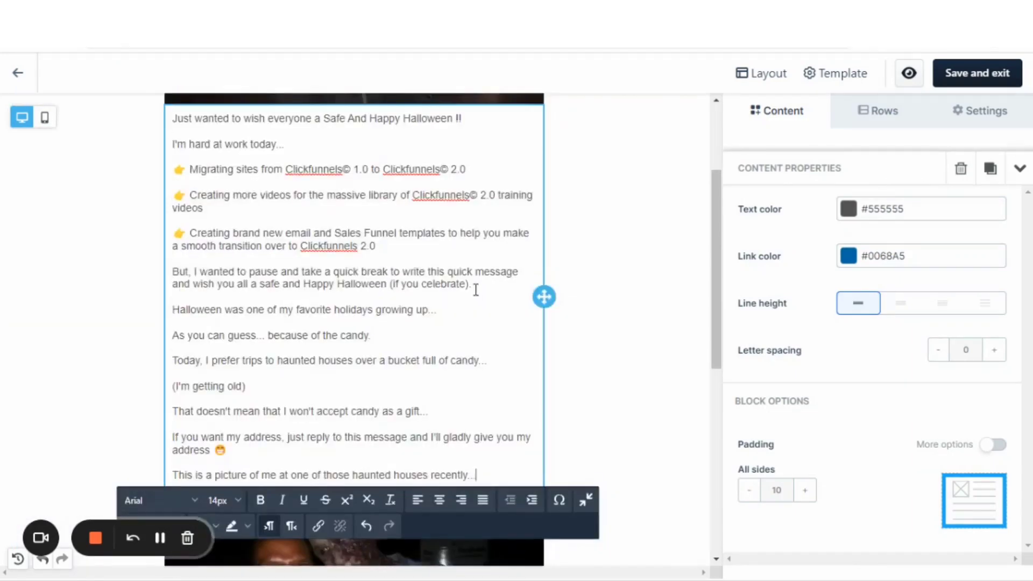
scroll(329, 257, up, 2)
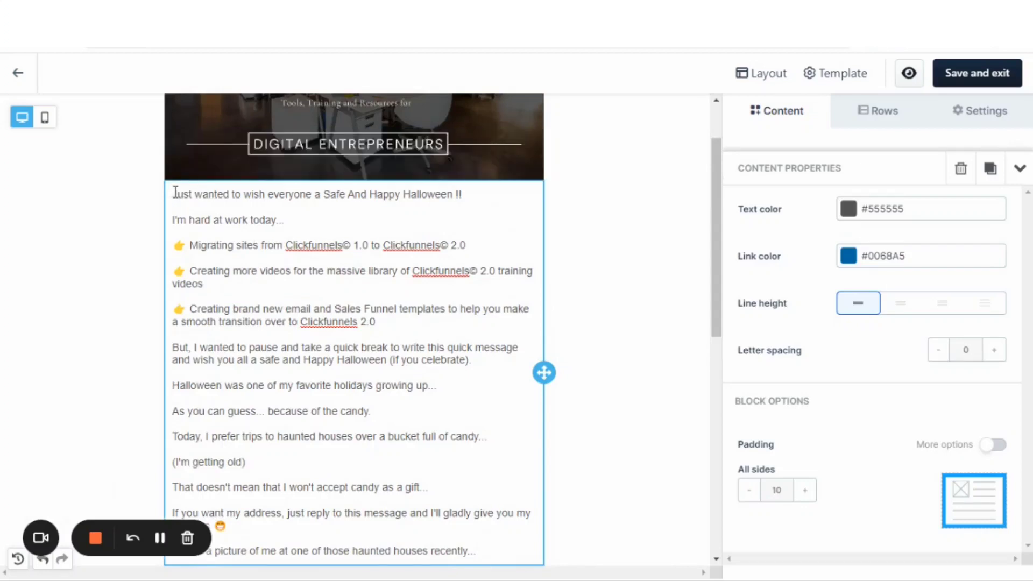
Step: Resize the whole pasted greeting message to 20px
click(211, 220)
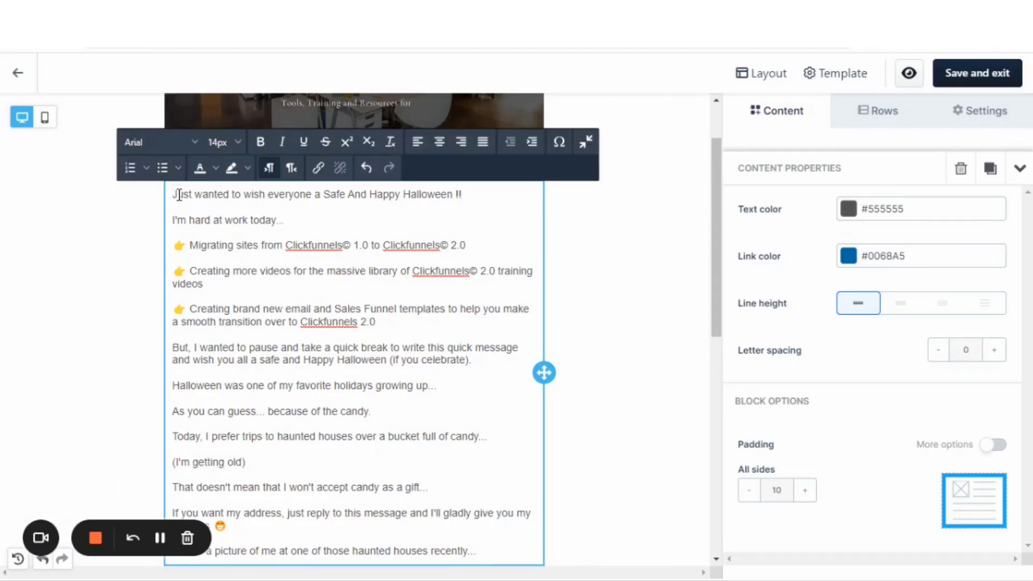
drag(174, 193, 284, 221)
drag(380, 463, 476, 475)
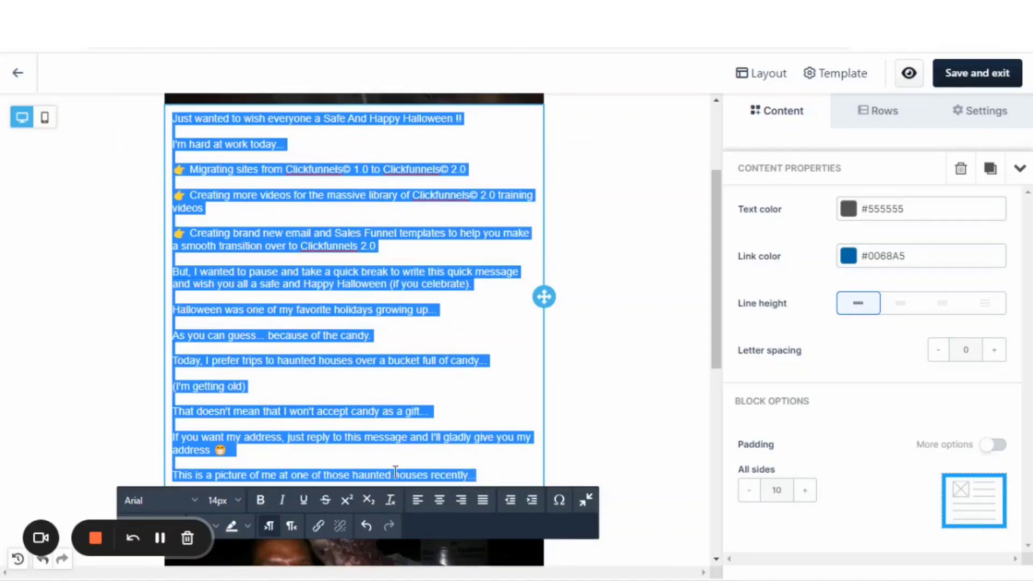
click(239, 502)
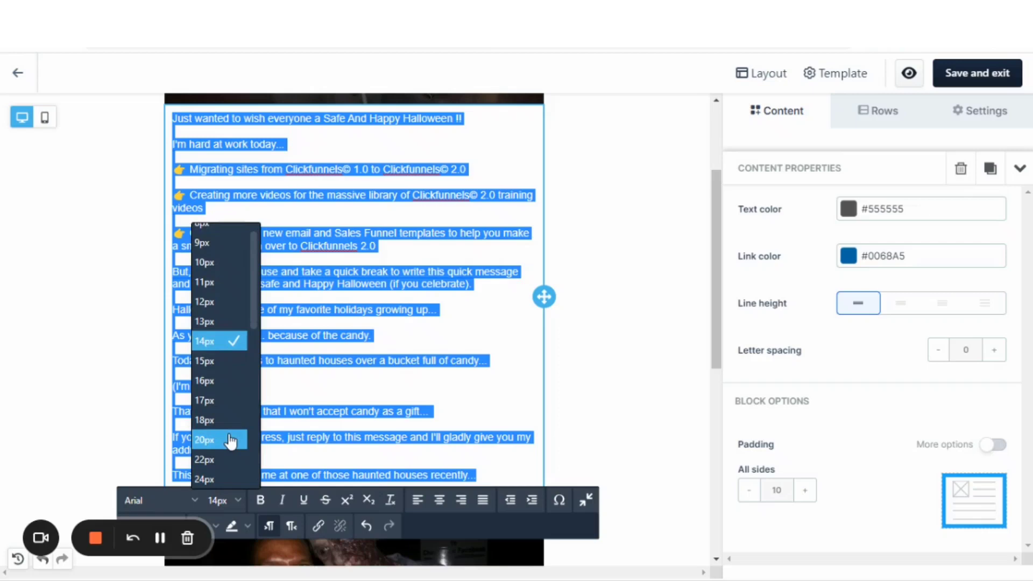
click(230, 440)
click(517, 271)
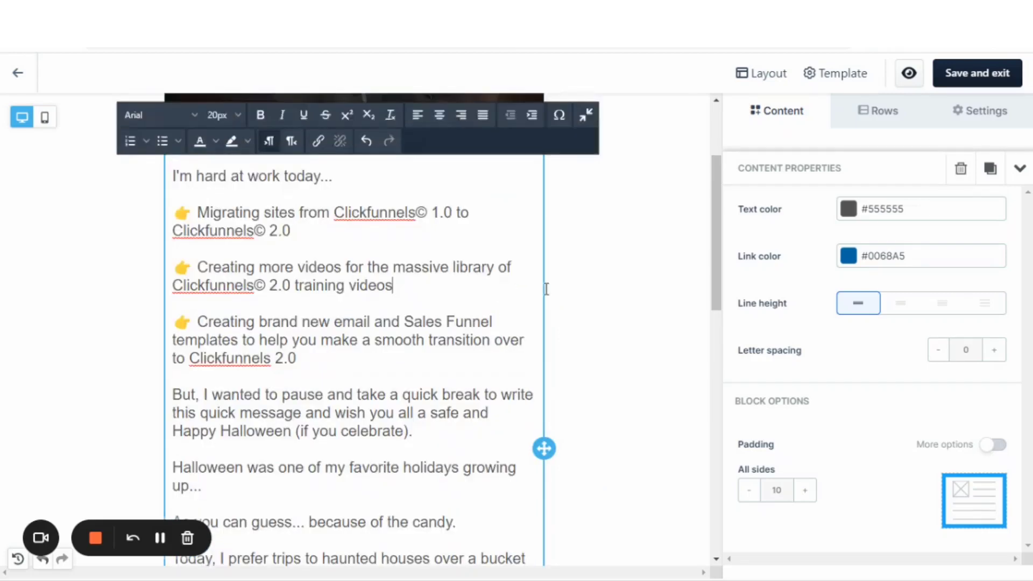
scroll(590, 286, up, 2)
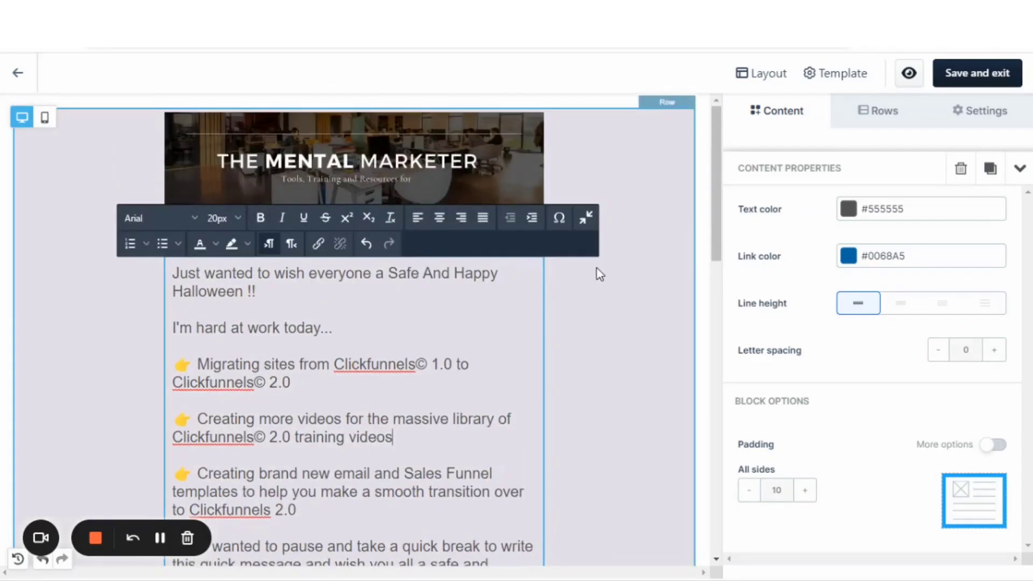
scroll(596, 290, down, 10)
scroll(597, 292, down, 6)
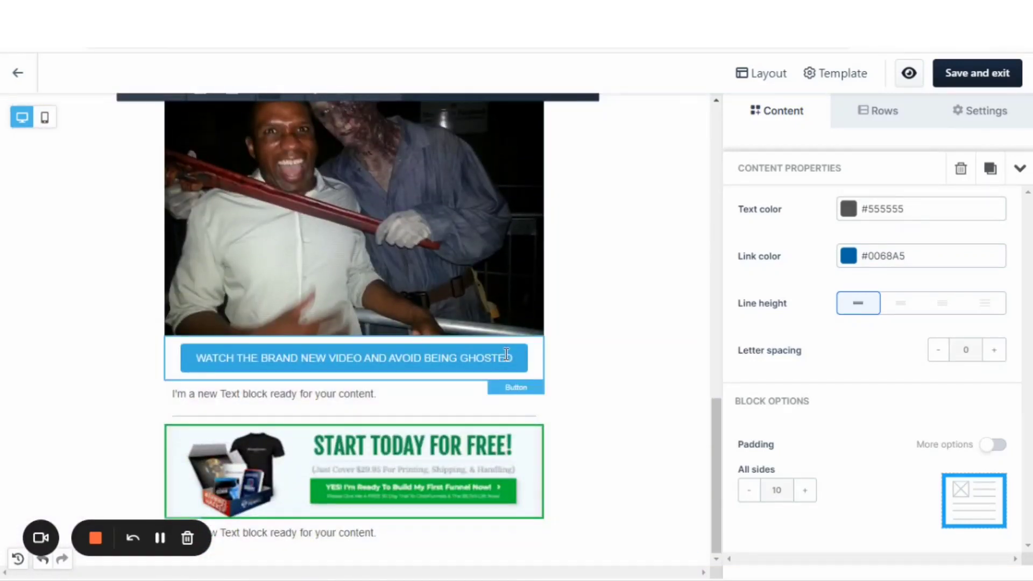
Step: Set the WATCH THE BRAND NEW VIDEO button background to the purple preset #9e6cf7
click(508, 356)
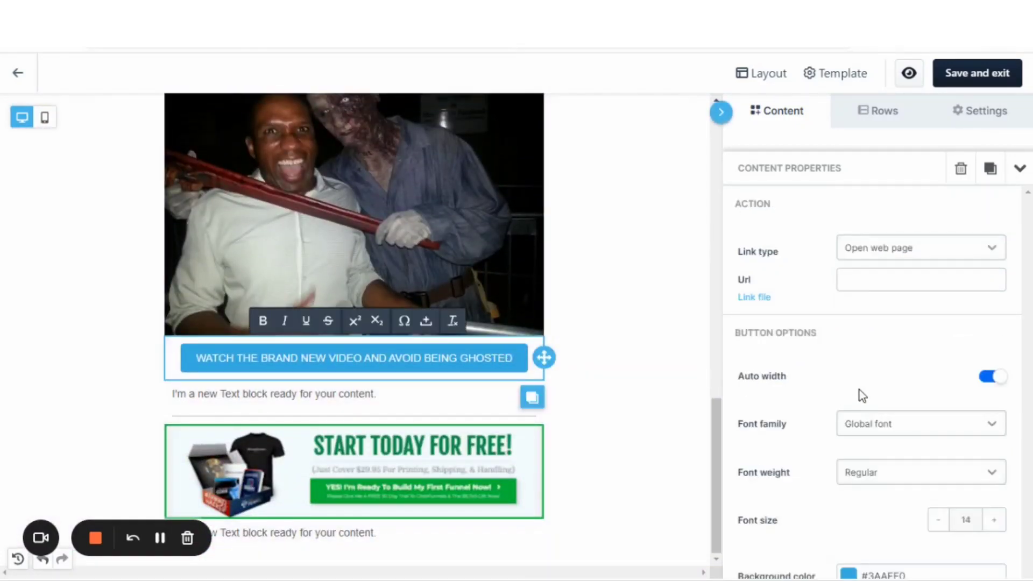
click(937, 575)
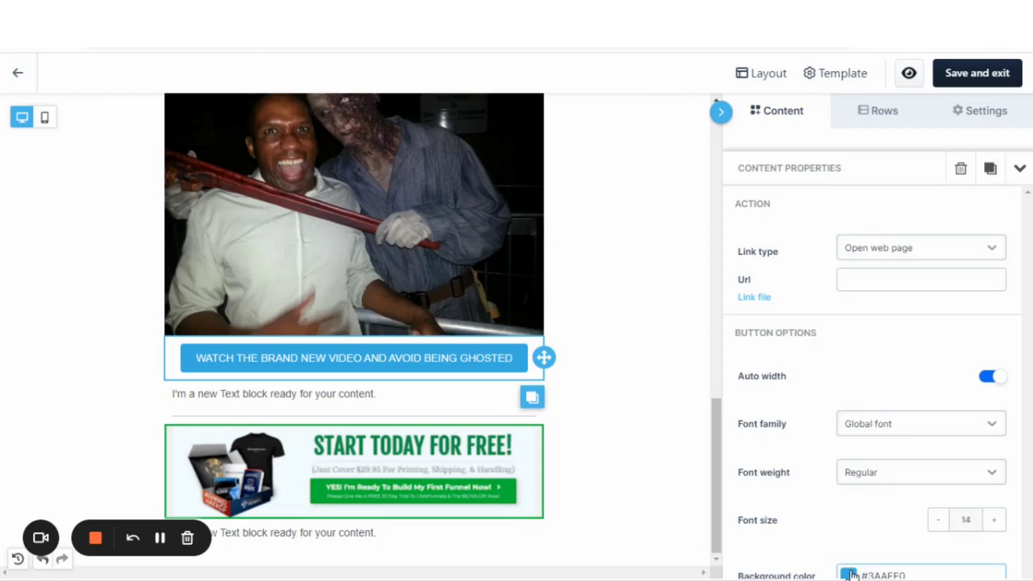
click(850, 574)
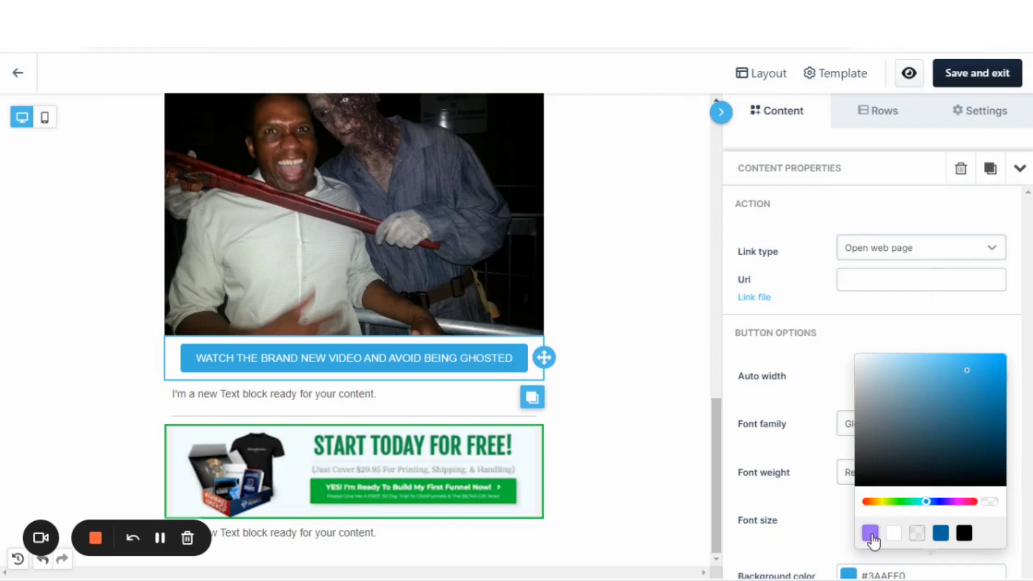
click(870, 533)
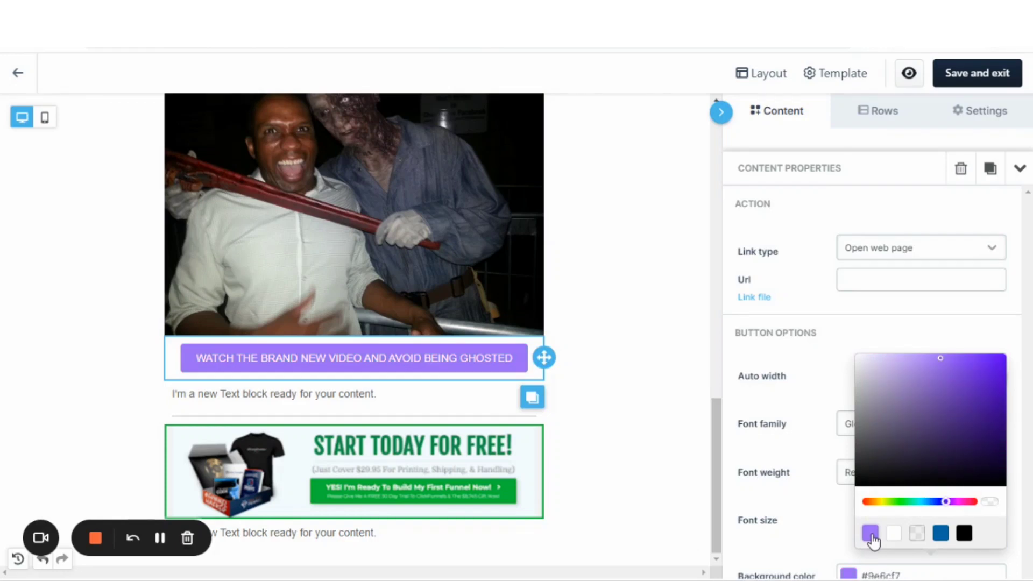
click(624, 327)
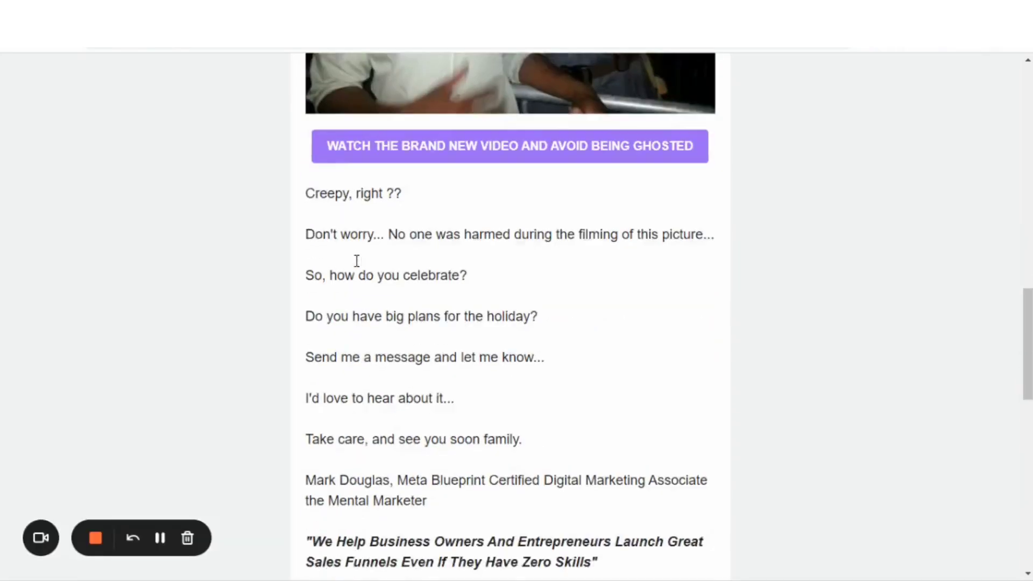
Step: Copy the original email text from 'Creepy, right ??' to 'check it out.'
drag(315, 111, 499, 417)
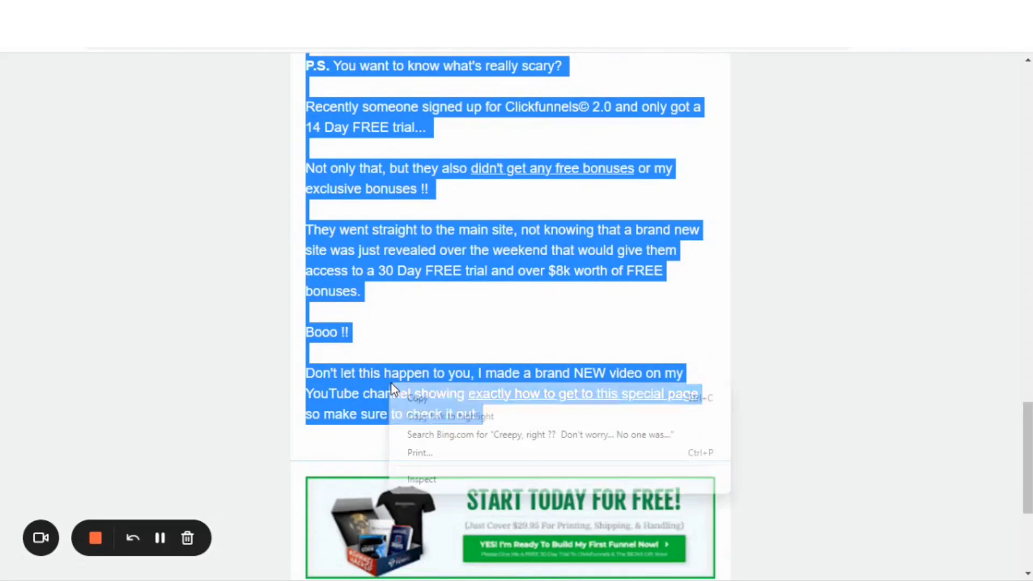
click(412, 399)
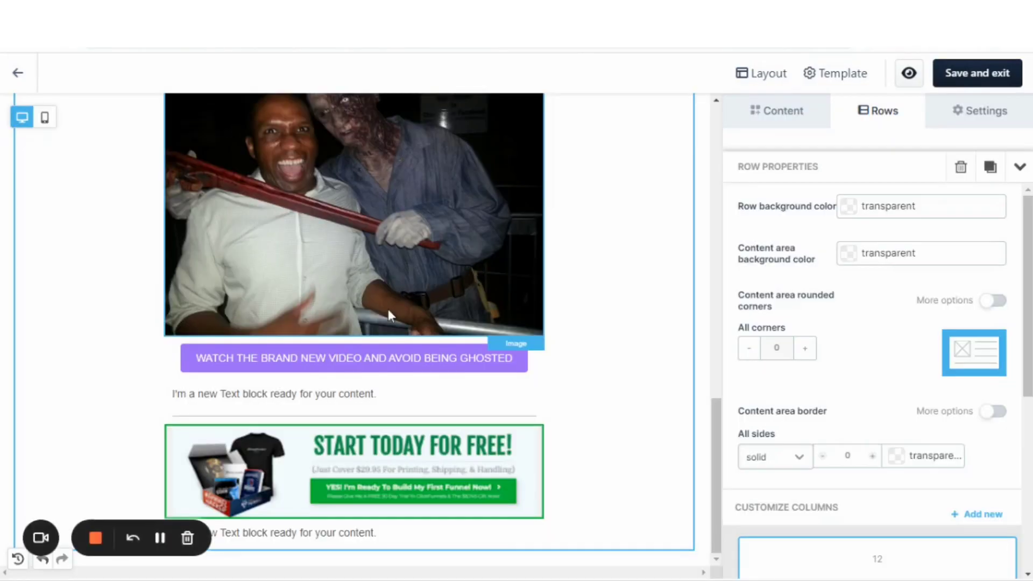
Step: Replace the placeholder text under the button with the copied 'Creepy, right ??' story
click(183, 401)
triple_click(184, 397)
right_click(184, 399)
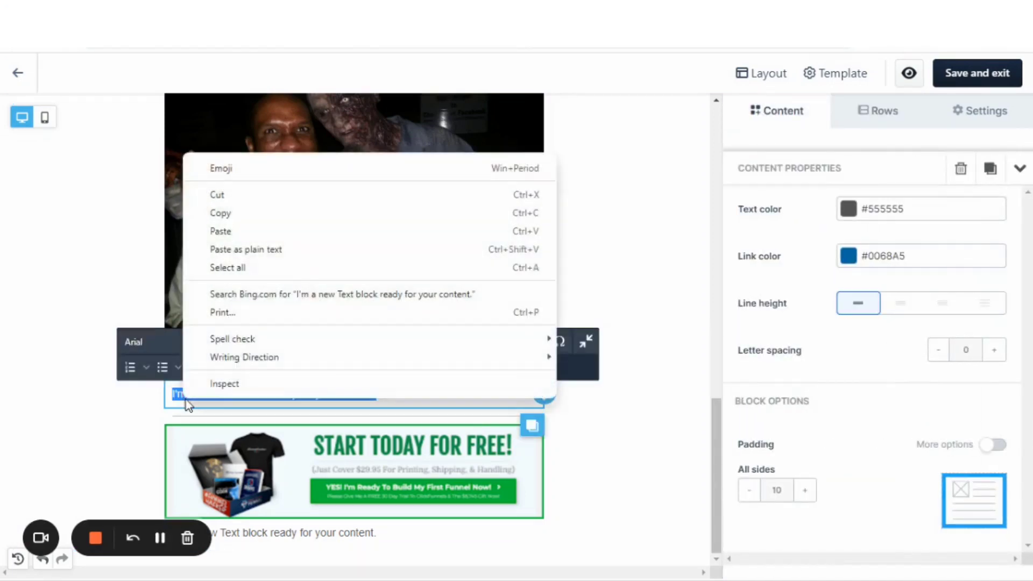
click(231, 231)
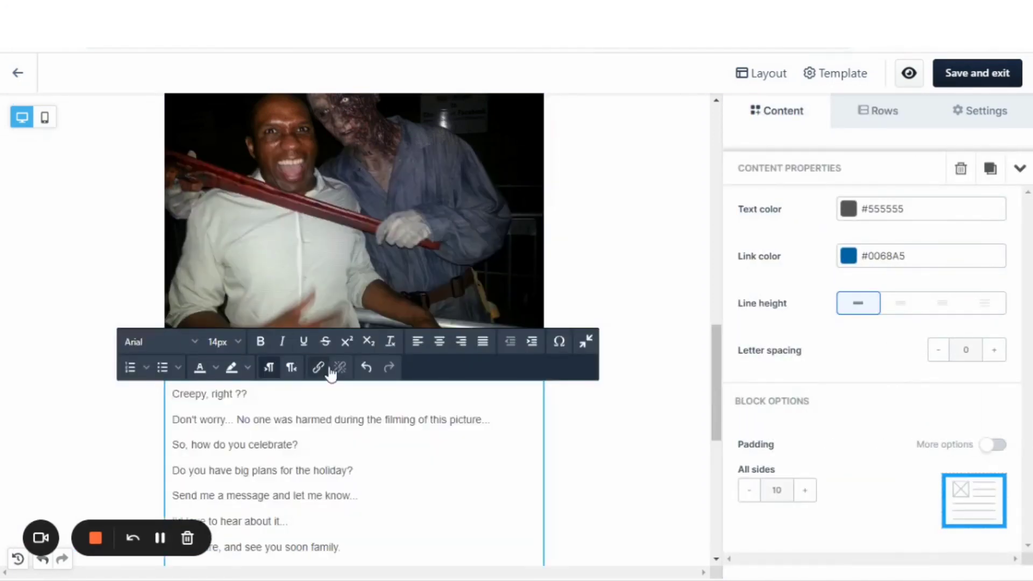
scroll(448, 346, down, 3)
scroll(385, 337, up, 3)
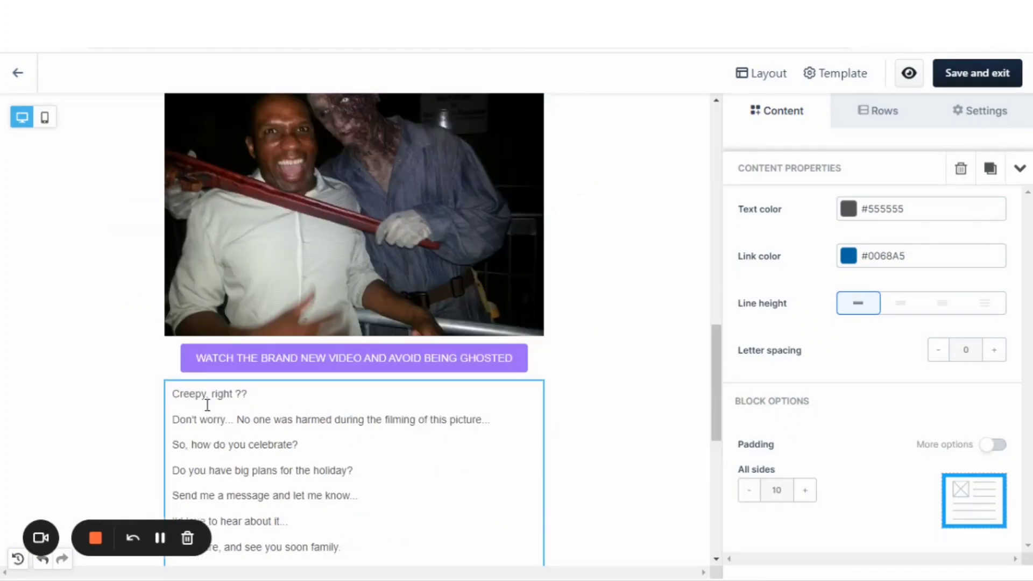
Step: Set the pasted story text to 20px font size
drag(177, 397, 339, 472)
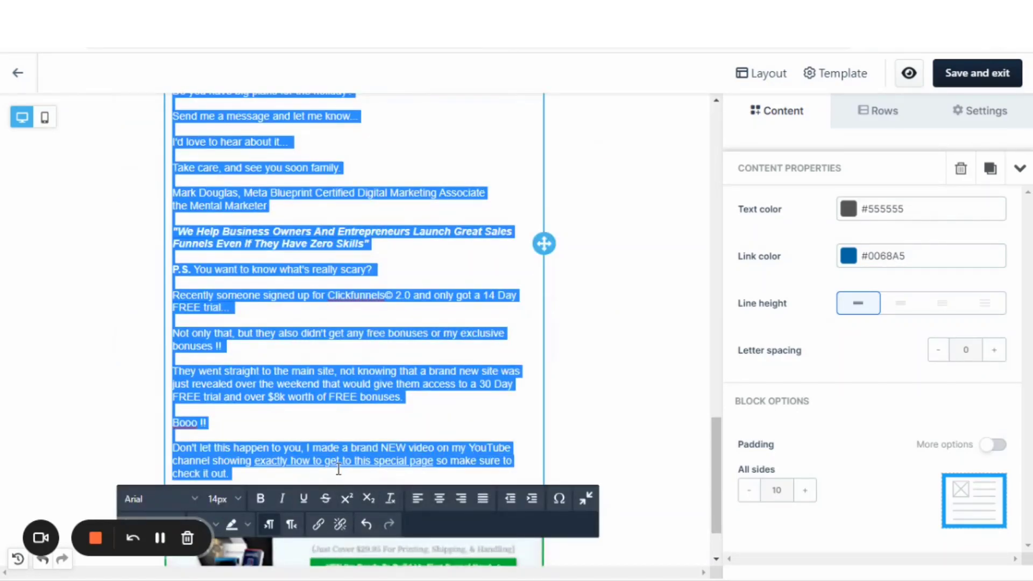
click(241, 500)
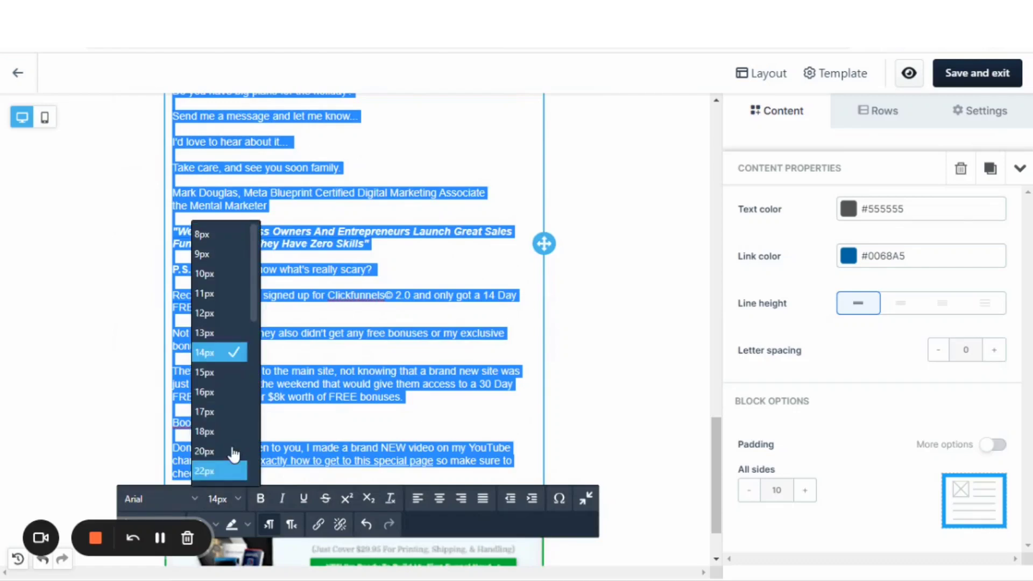
click(216, 452)
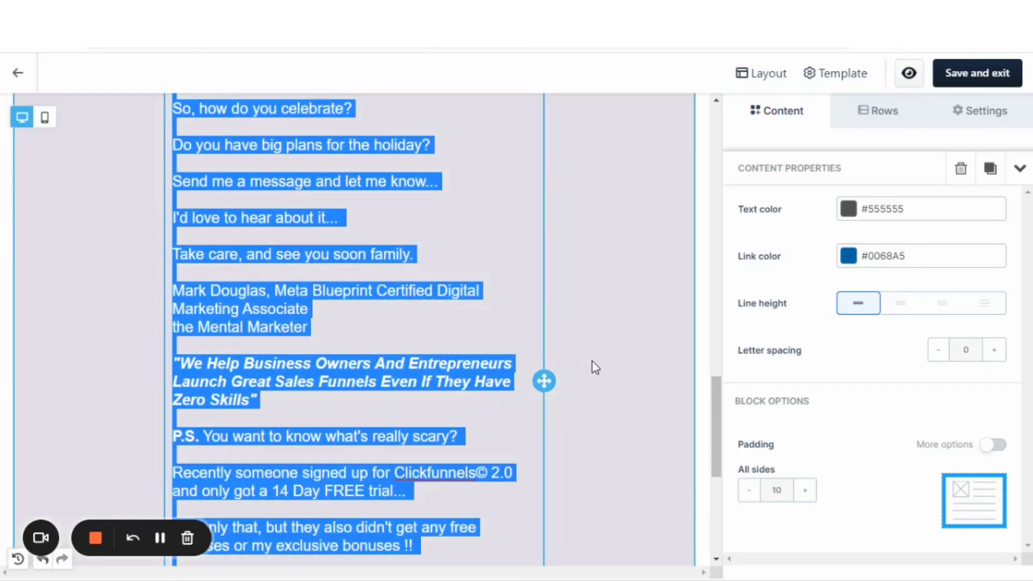
click(461, 333)
scroll(398, 317, up, 3)
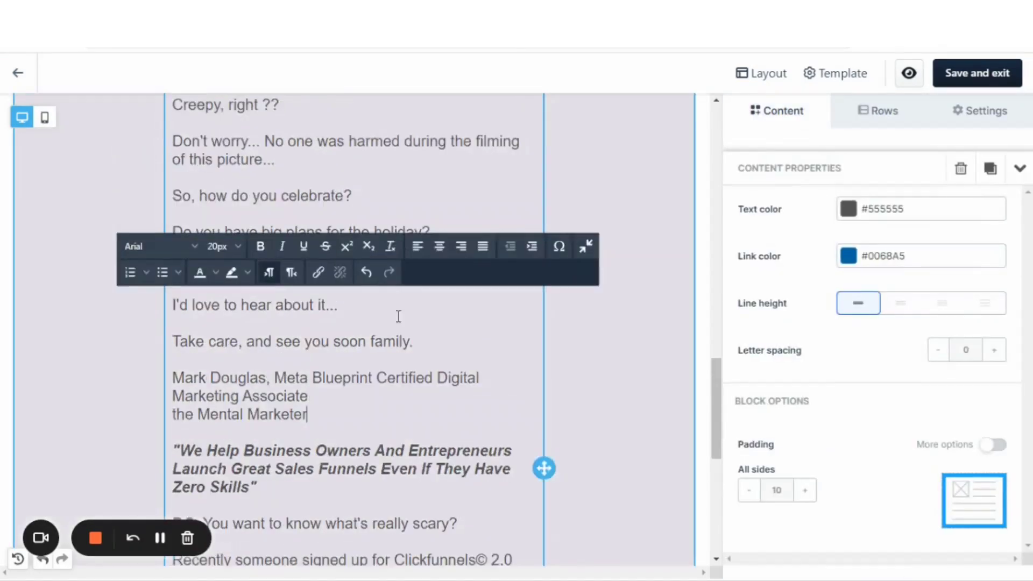
scroll(409, 323, up, 7)
scroll(592, 317, down, 17)
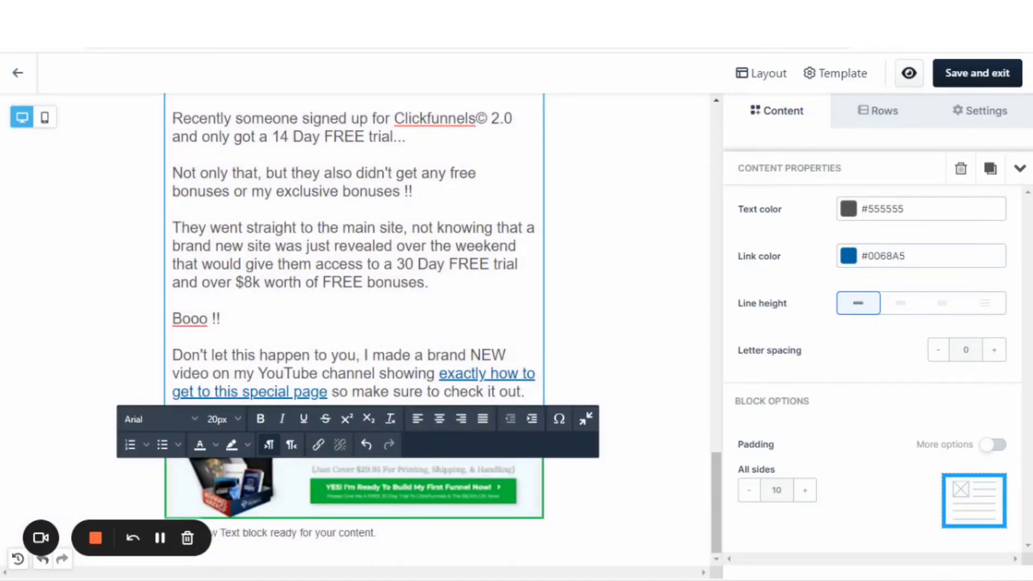
Step: Copy the original newsletter's footer from 'Affiliate disclosure:' through 'All Rights Reserved' and return to the editor
click(909, 72)
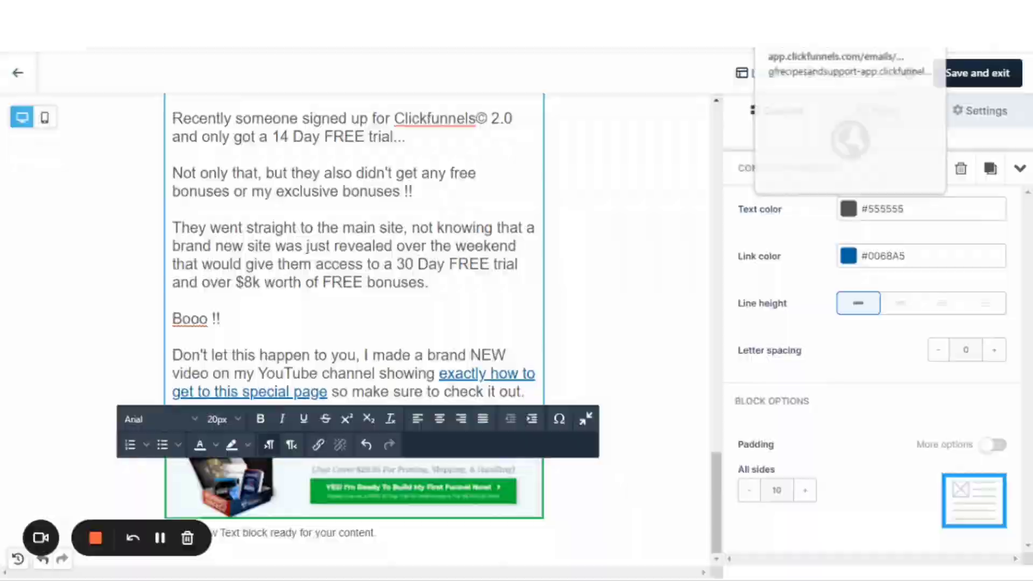
scroll(505, 321, down, 5)
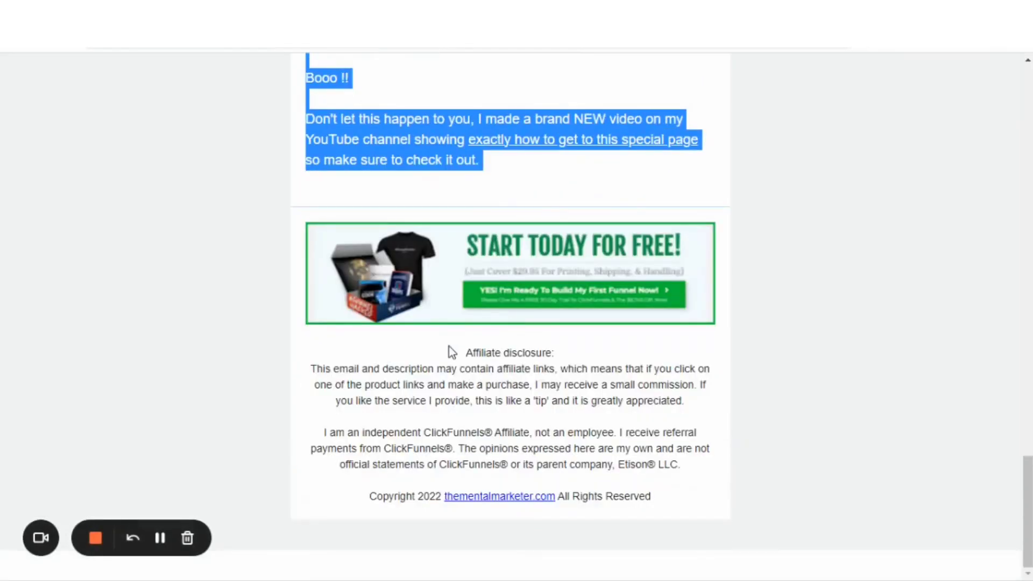
click(449, 347)
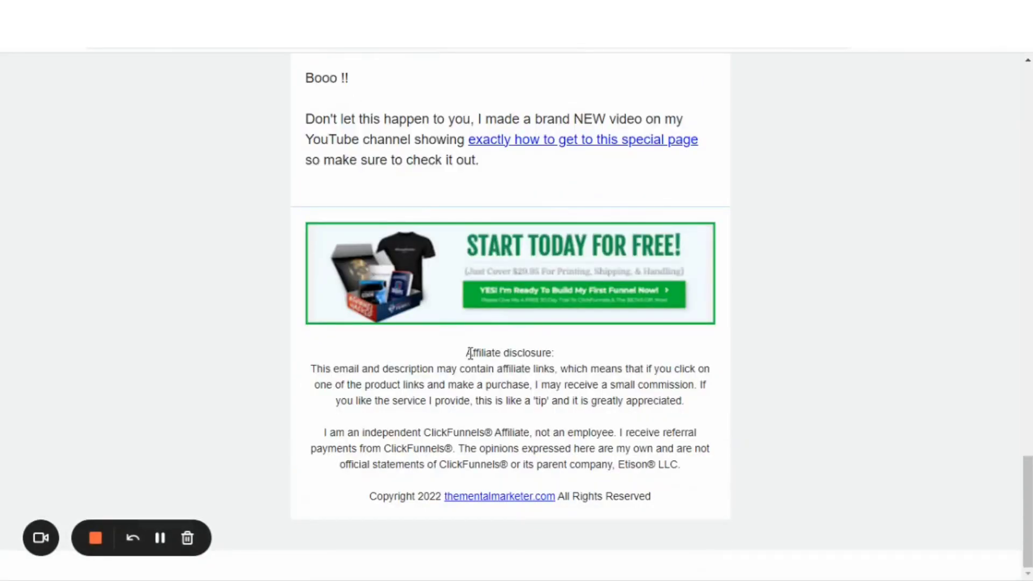
drag(467, 353, 663, 506)
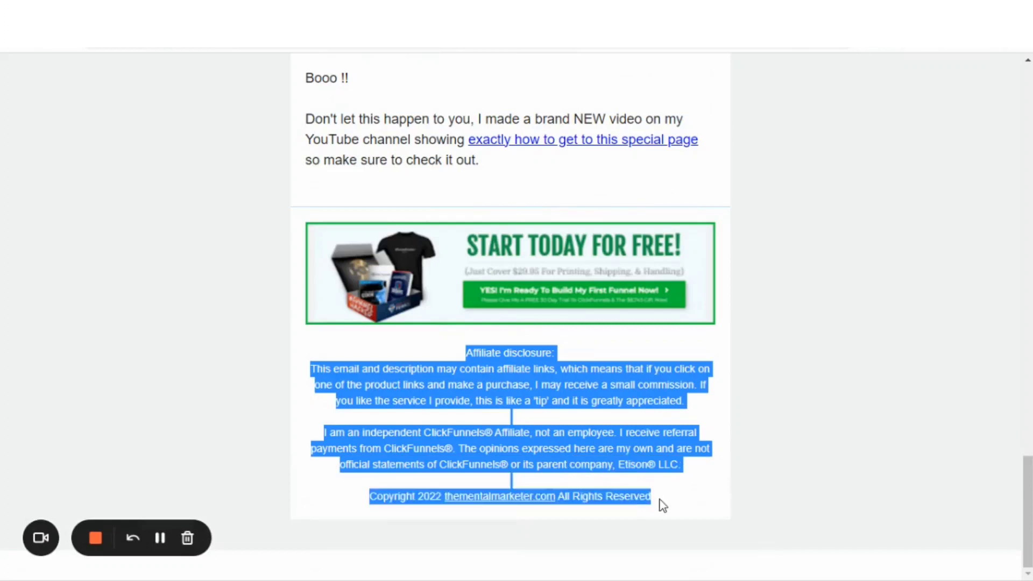
right_click(594, 470)
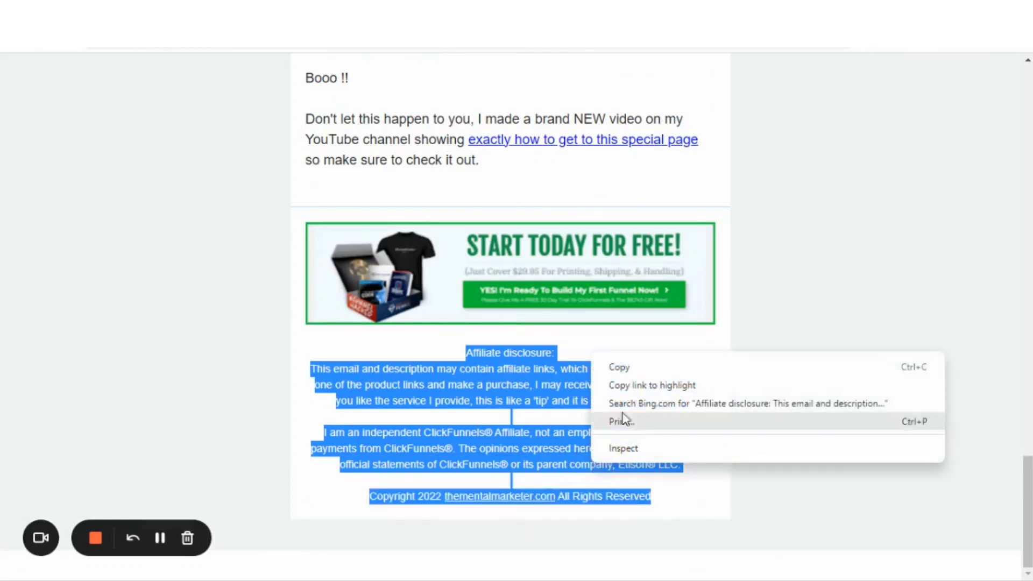
click(627, 371)
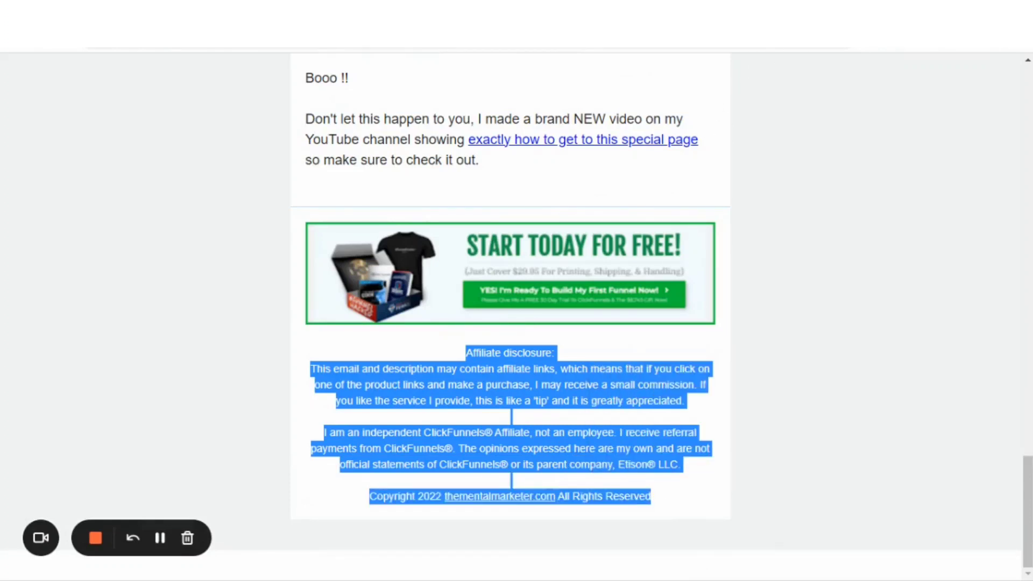
key(ctrl+Tab)
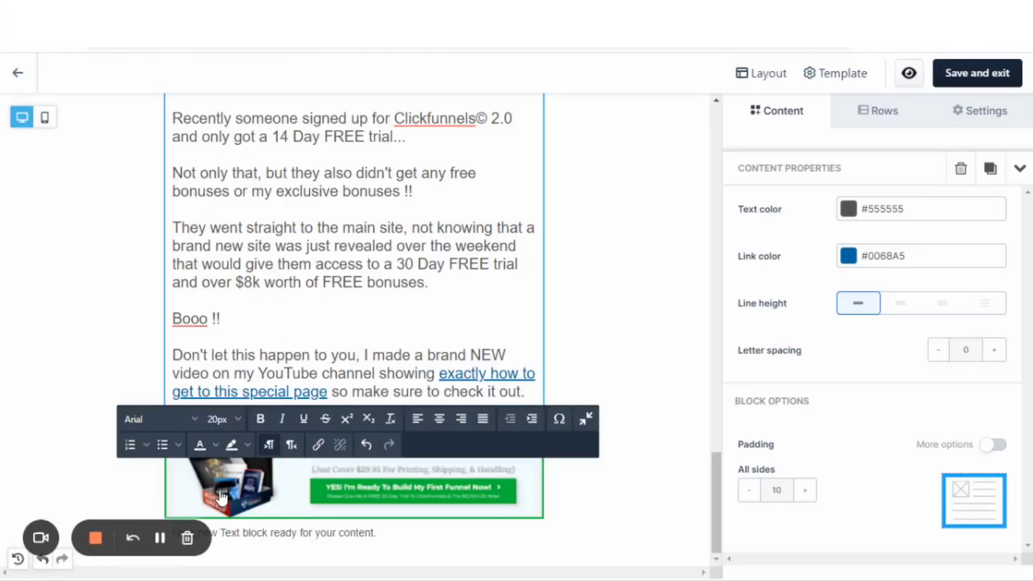
Step: Paste the copied footer over the last text block's placeholder text
triple_click(264, 533)
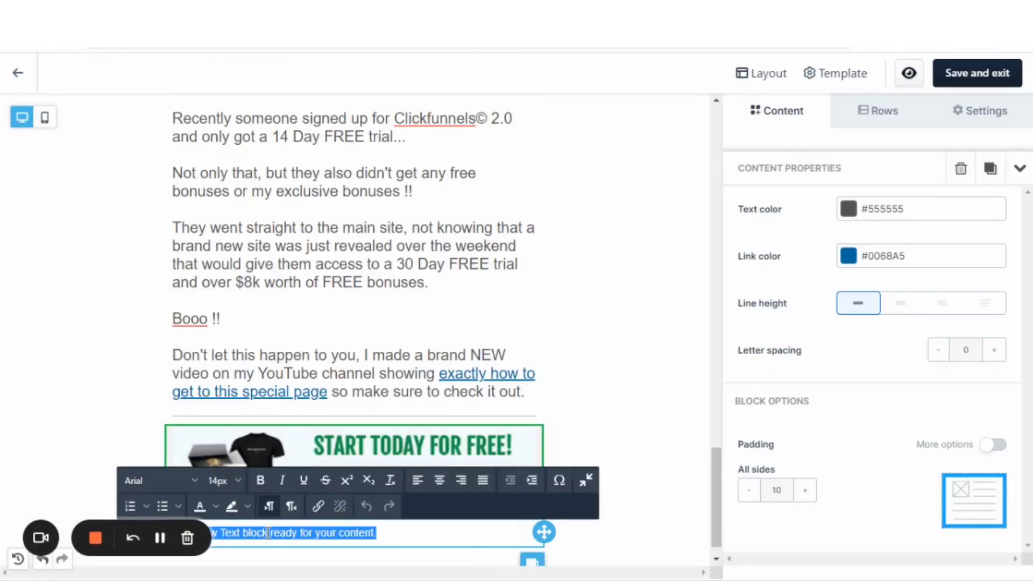
right_click(269, 533)
click(311, 369)
key(ctrl+v)
scroll(598, 469, down, 4)
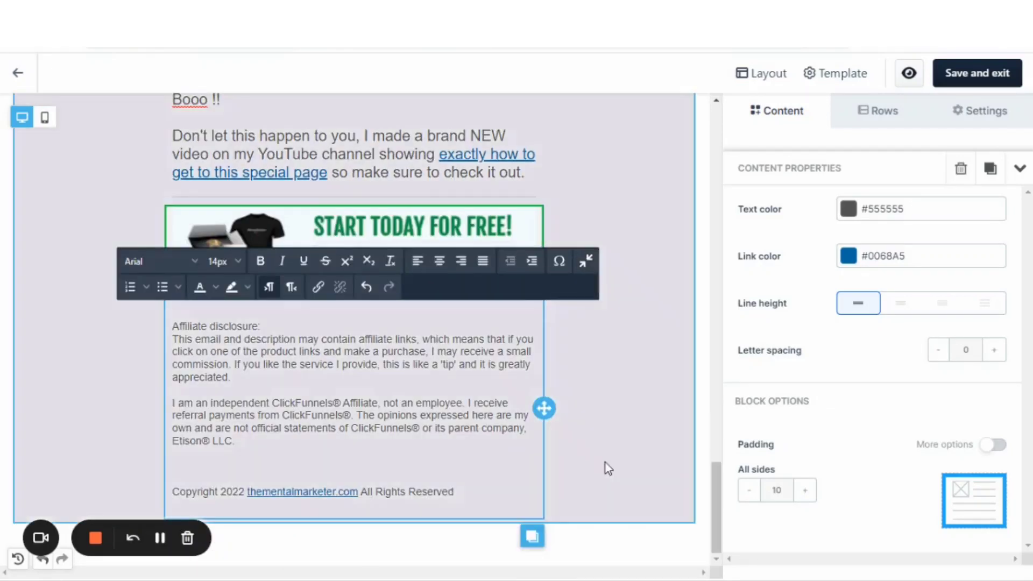
Step: Centre-align the footer text and remove the blank lines above the Copyright line
click(174, 327)
drag(174, 326, 231, 378)
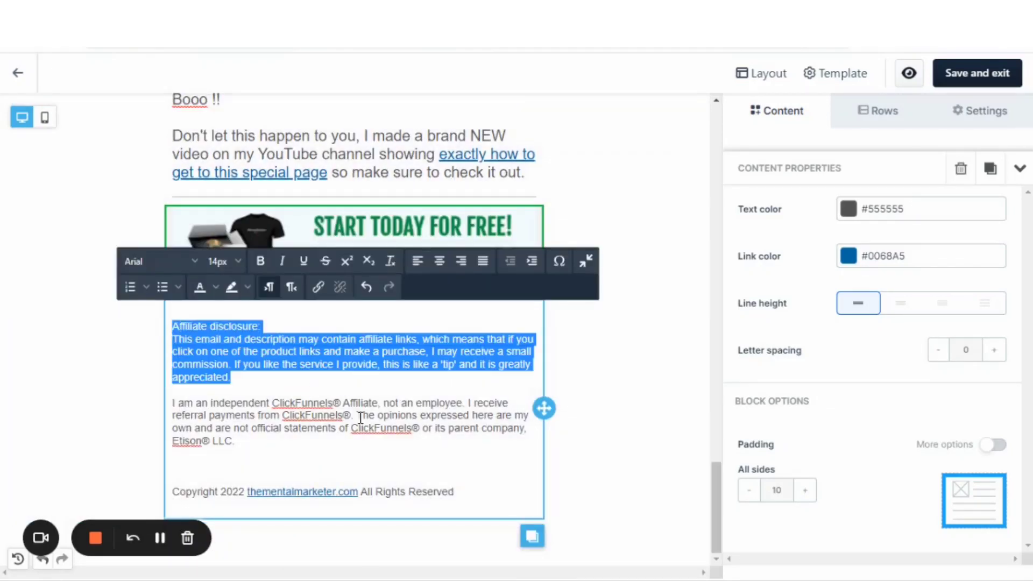
drag(360, 417, 460, 508)
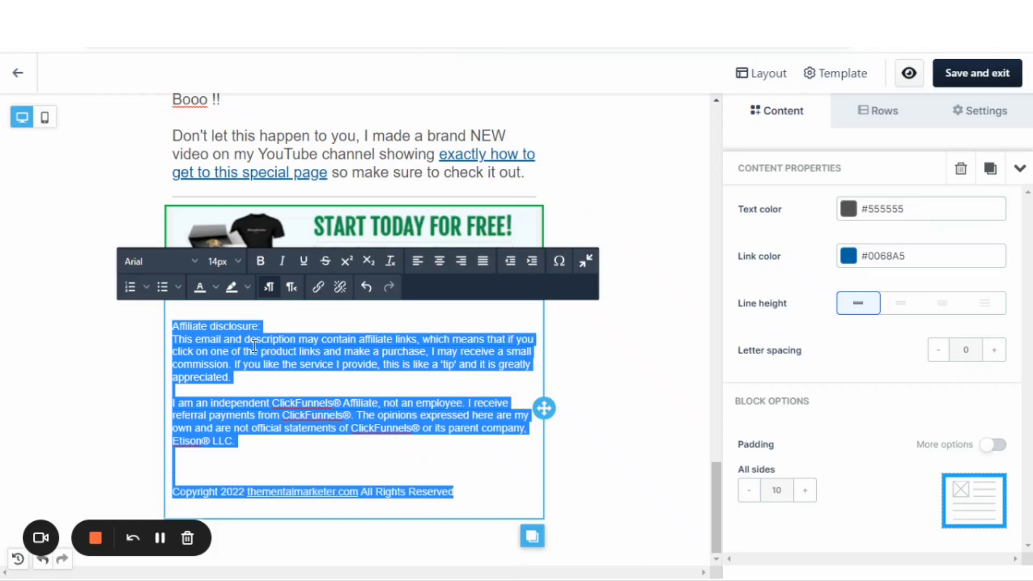
click(439, 267)
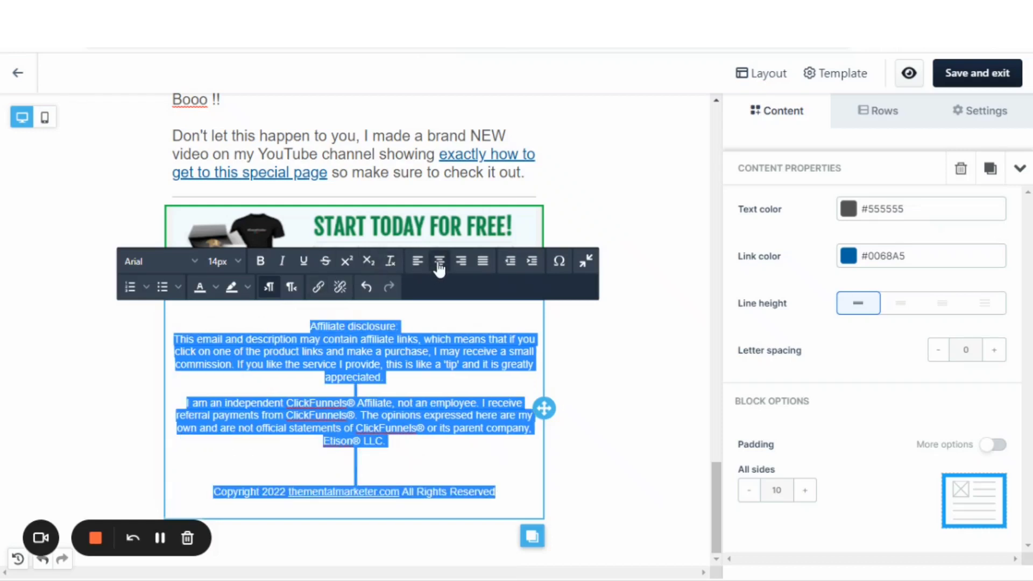
click(339, 467)
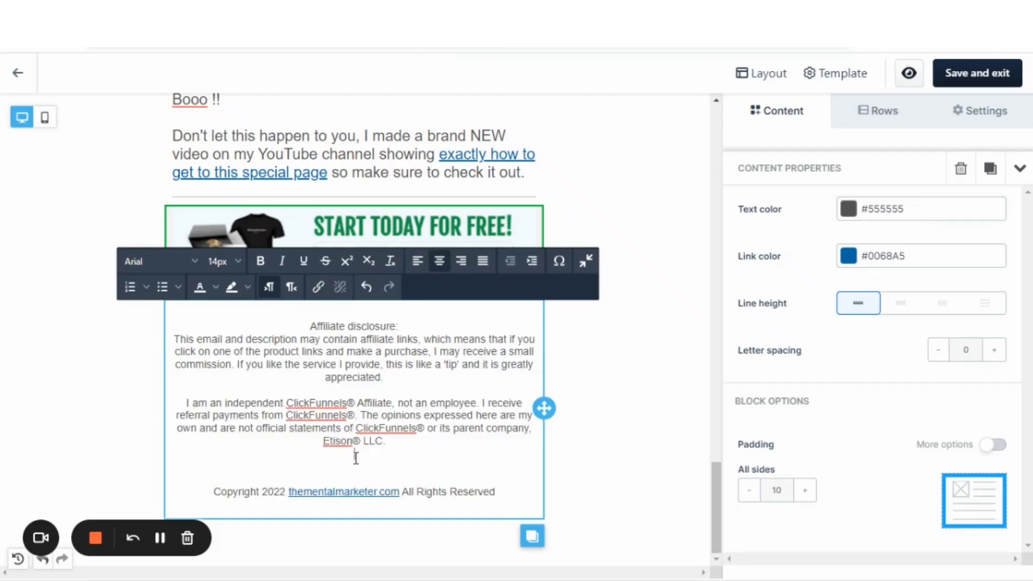
key(BackSpace)
key(BackSpace)
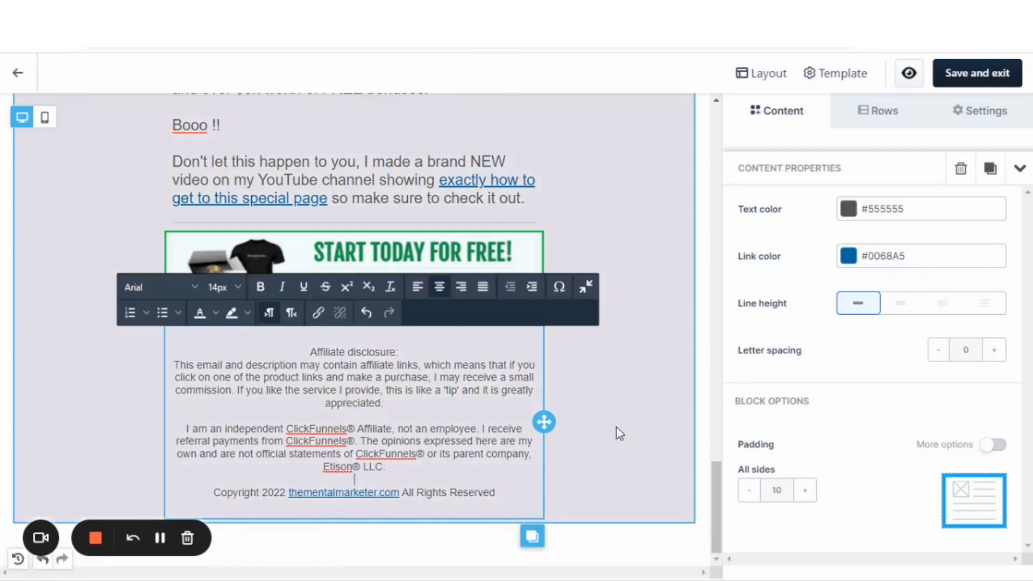
Step: Finish editing the footer and select the row holding the email body
click(617, 427)
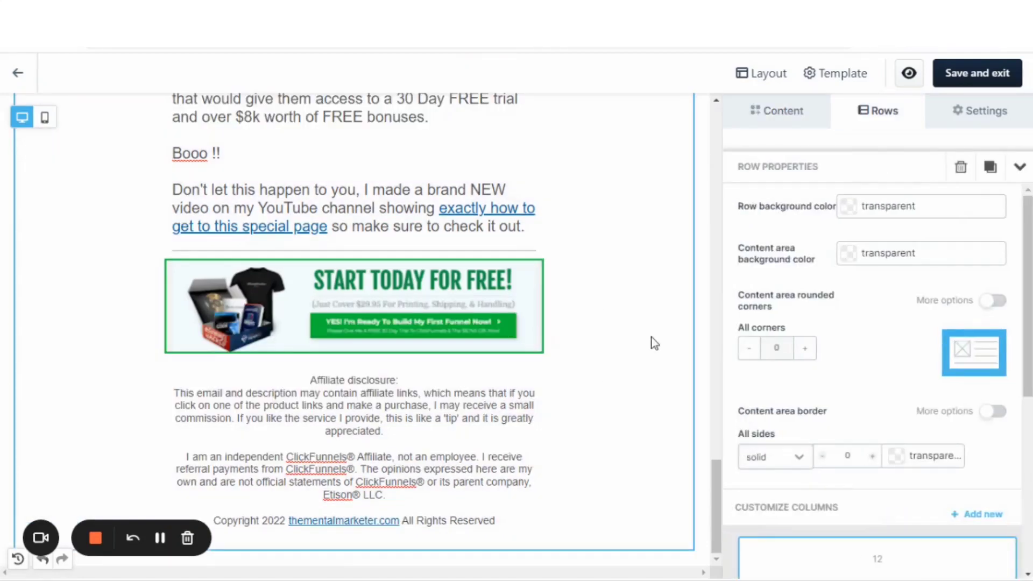
scroll(651, 337, up, 15)
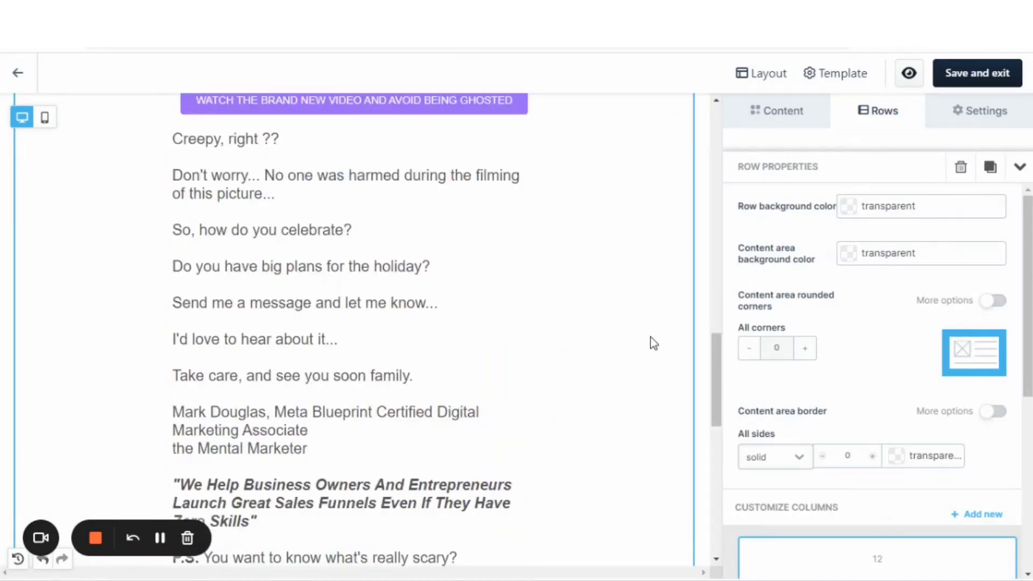
scroll(651, 338, up, 15)
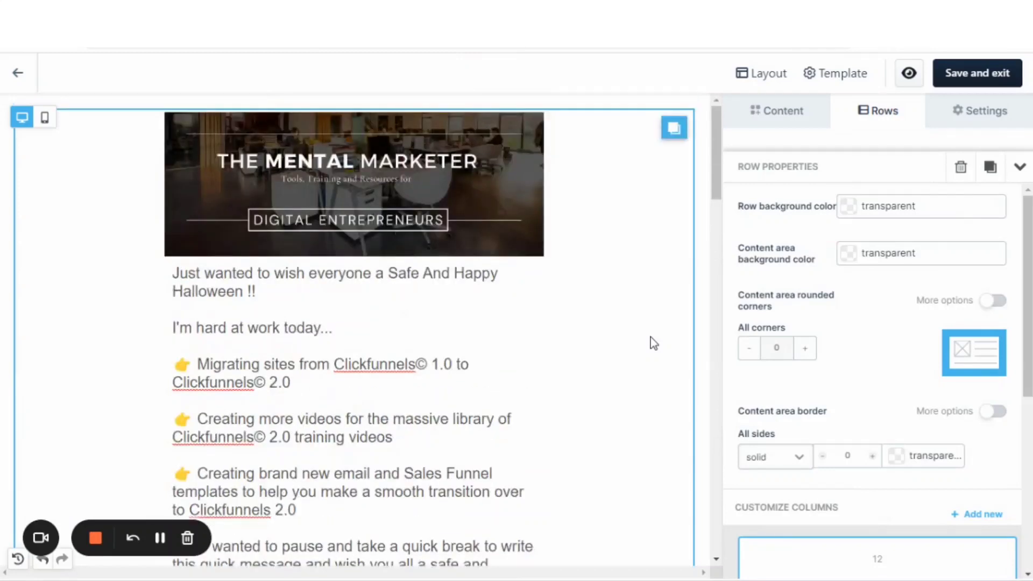
scroll(651, 296, down, 2)
scroll(651, 295, up, 2)
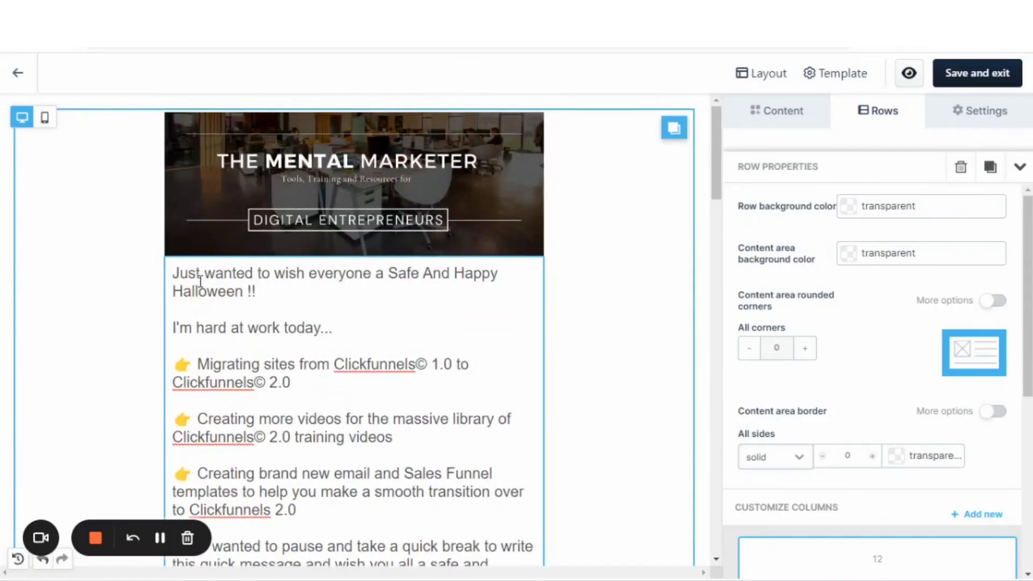
click(176, 270)
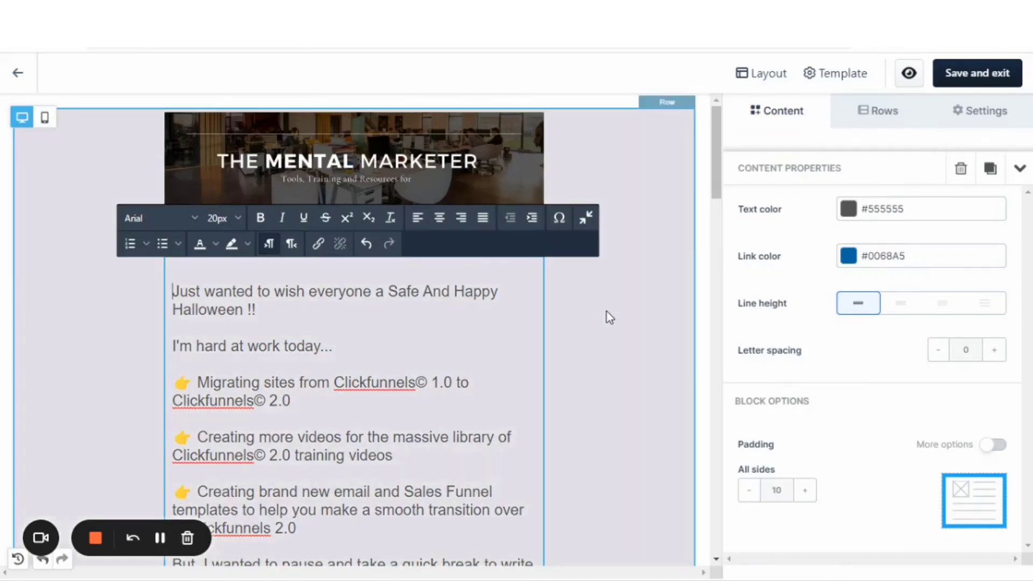
click(608, 313)
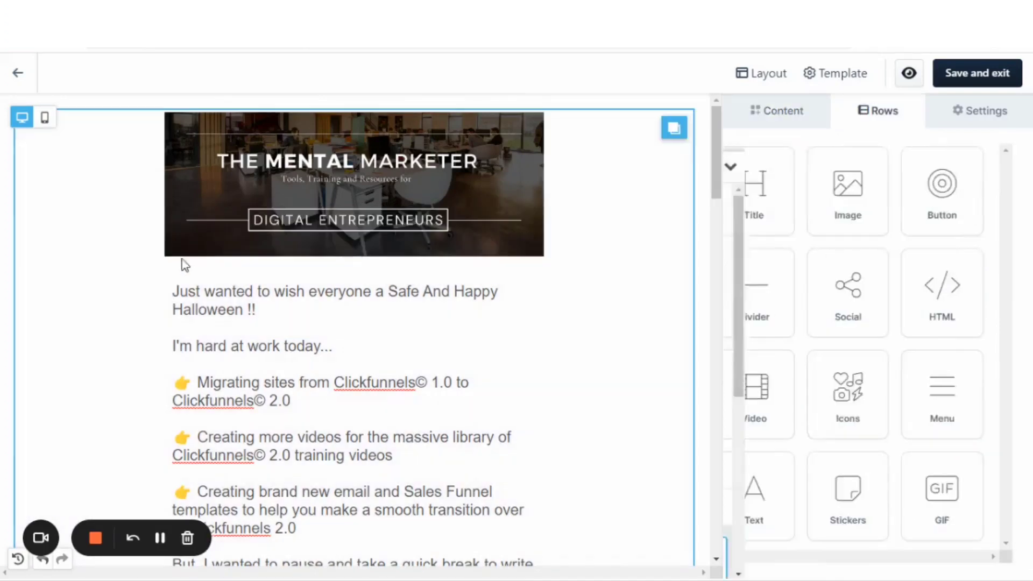
Step: Switch the canvas to mobile preview and select the opening paragraphs
click(46, 118)
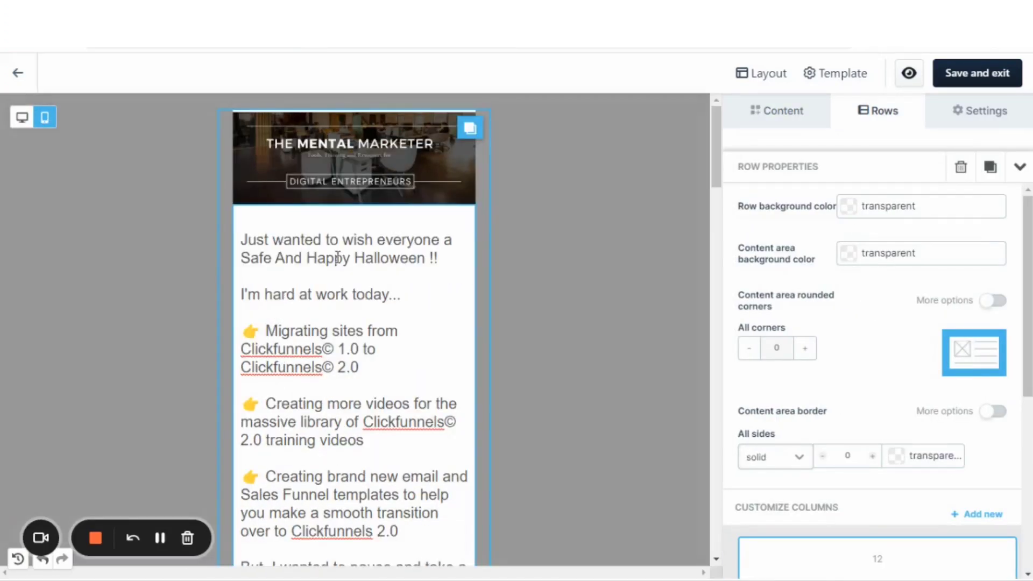
scroll(350, 261, down, 15)
scroll(350, 265, up, 15)
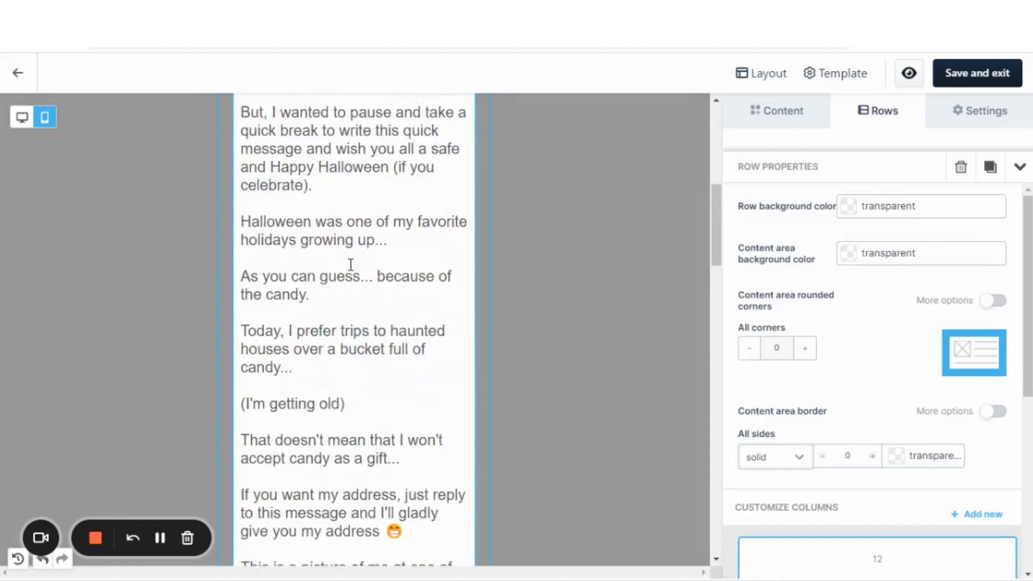
scroll(350, 265, down, 3)
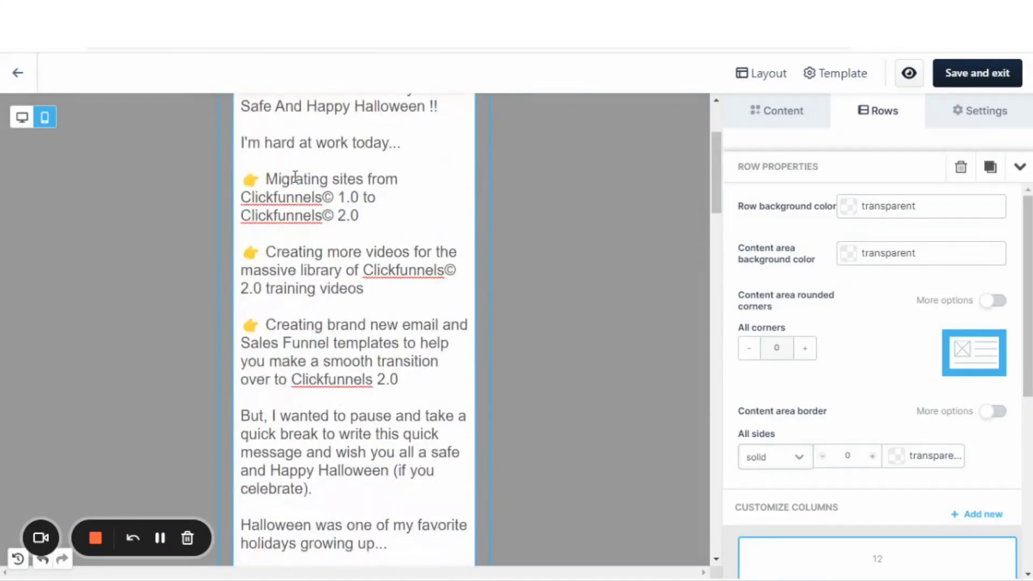
scroll(291, 177, up, 2)
drag(240, 162, 457, 438)
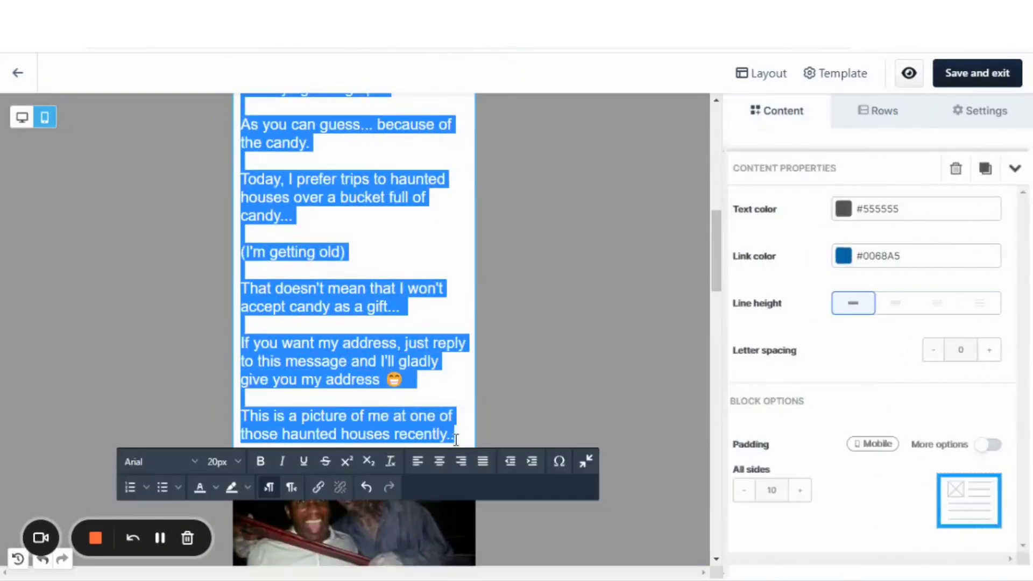
Step: Reduce the selected opening paragraphs from 20px to 18px
click(239, 463)
scroll(213, 390, down, 3)
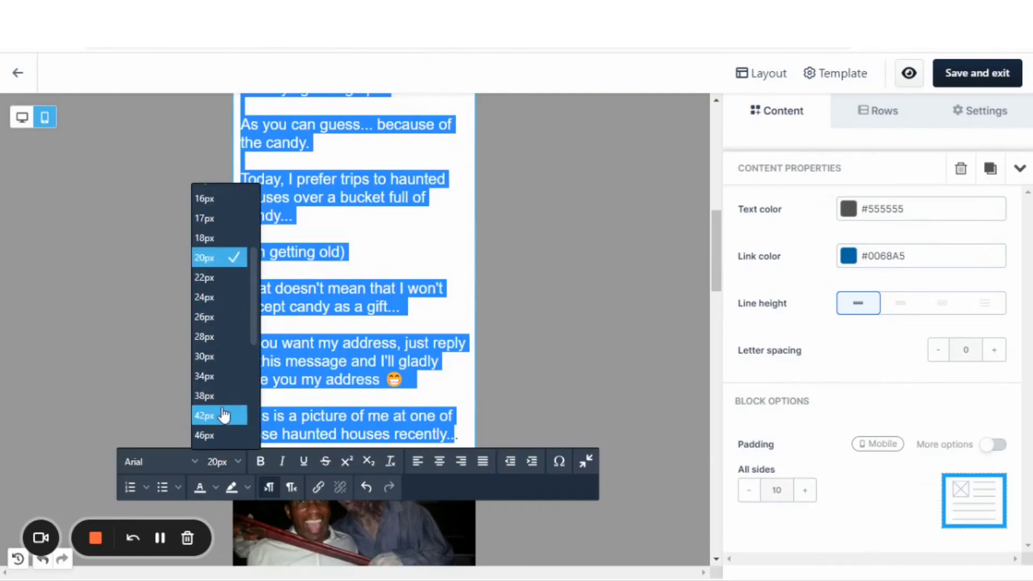
click(208, 240)
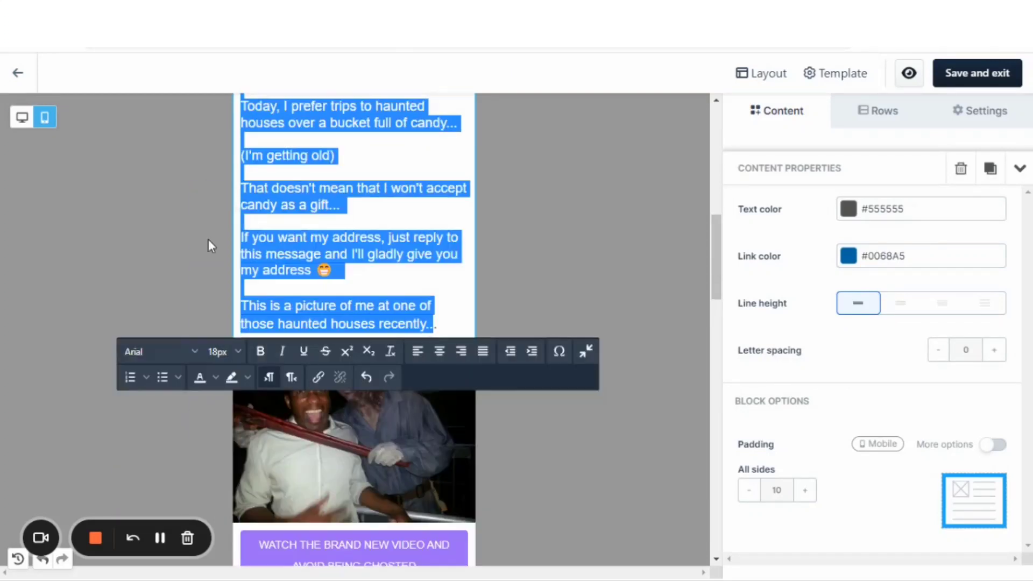
click(592, 259)
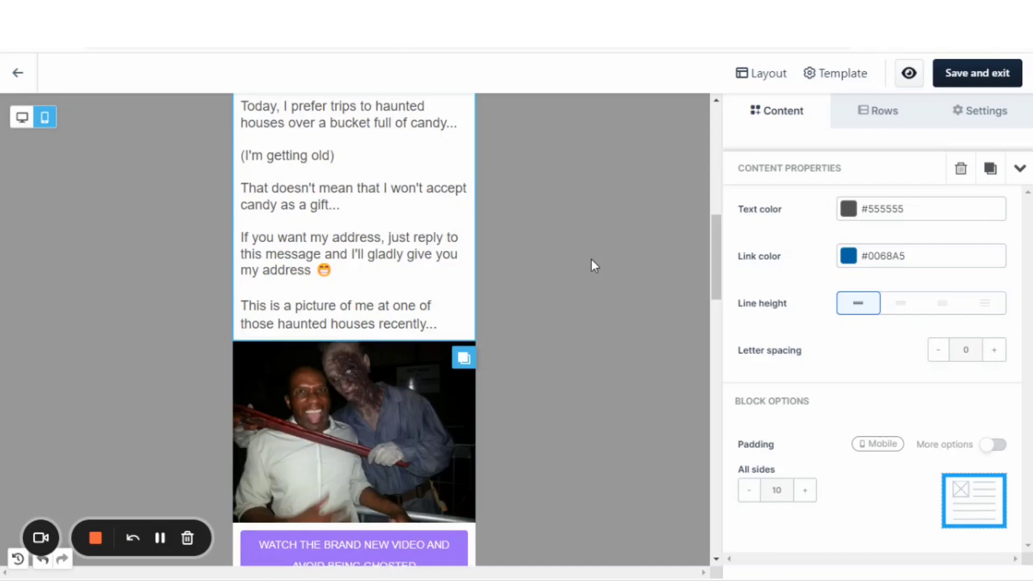
Step: Reduce the story from 'Creepy, right ??' to the YouTube paragraph to 18px
scroll(592, 259, up, 10)
scroll(569, 257, down, 15)
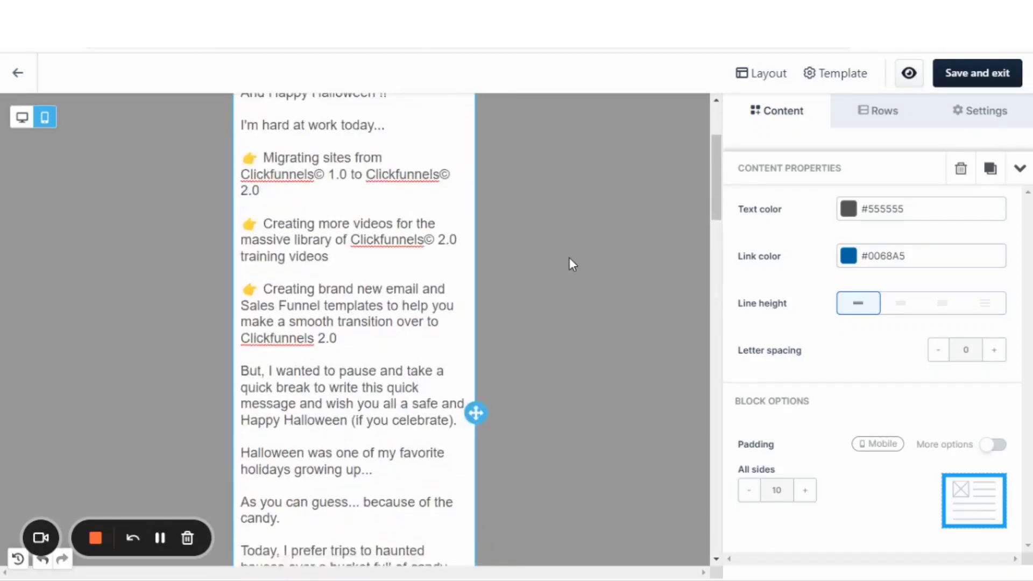
scroll(569, 258, down, 2)
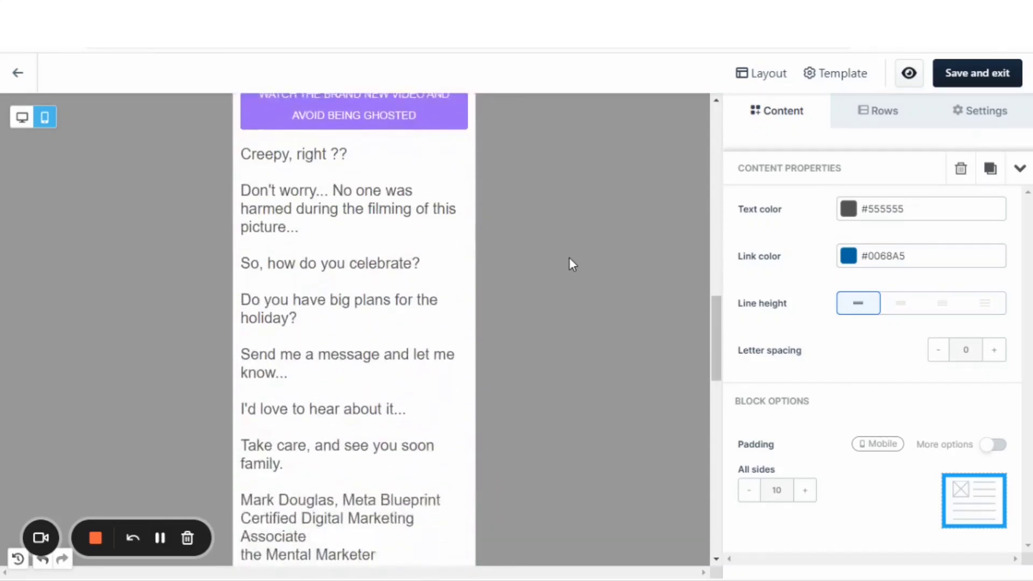
scroll(570, 257, up, 1)
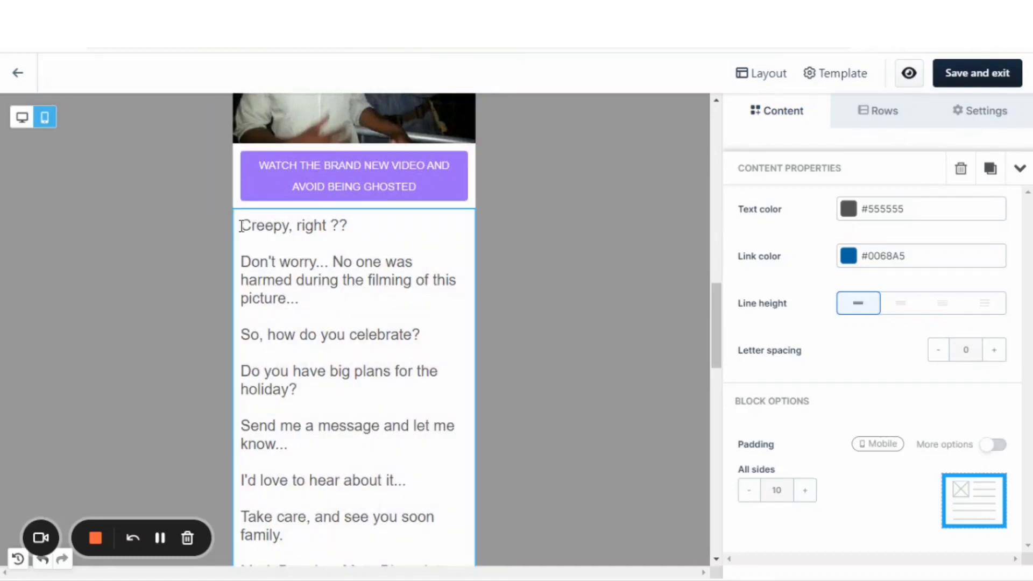
drag(241, 226, 353, 467)
scroll(353, 392, down, 3)
scroll(352, 393, down, 13)
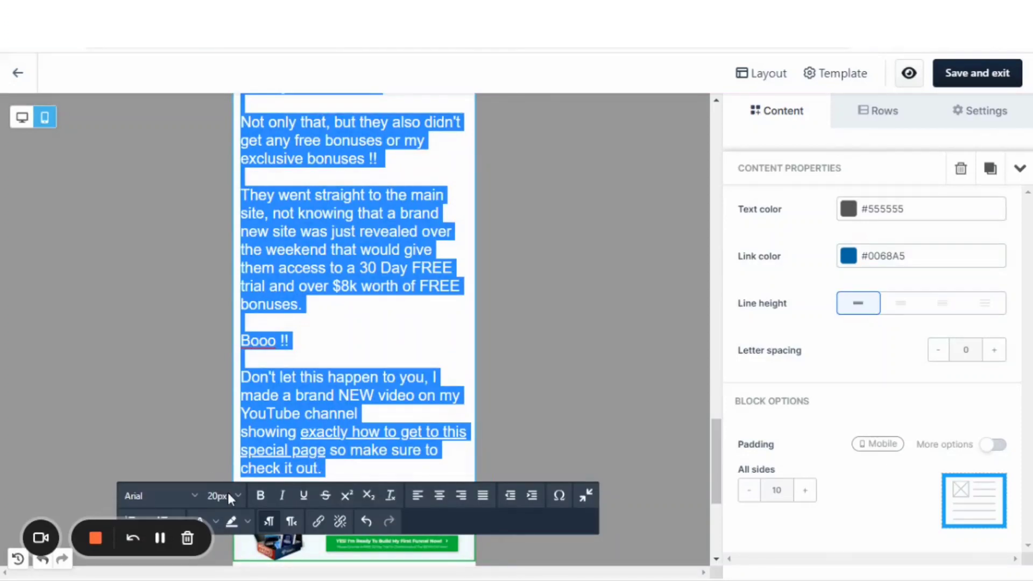
click(238, 496)
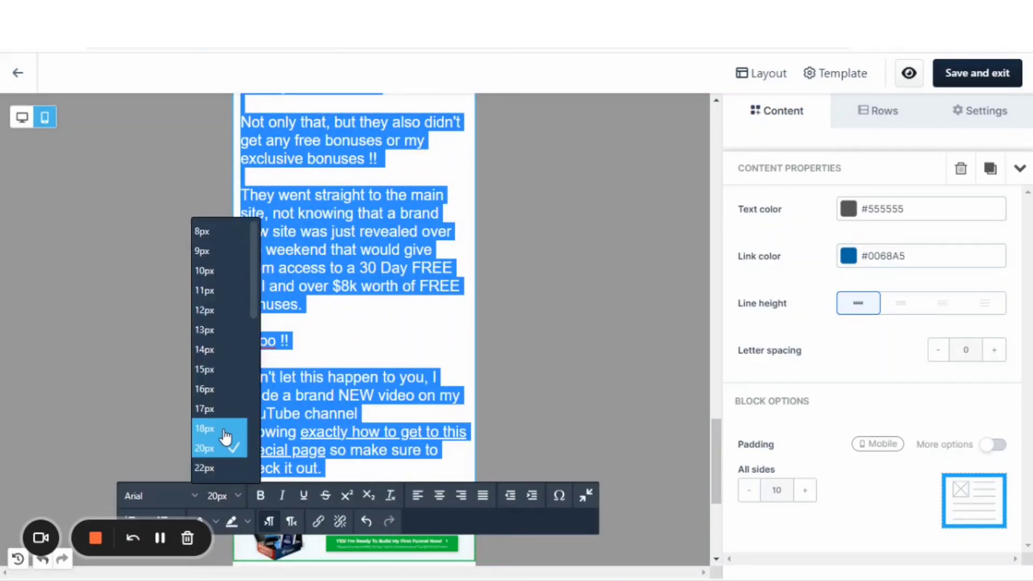
click(223, 434)
click(600, 373)
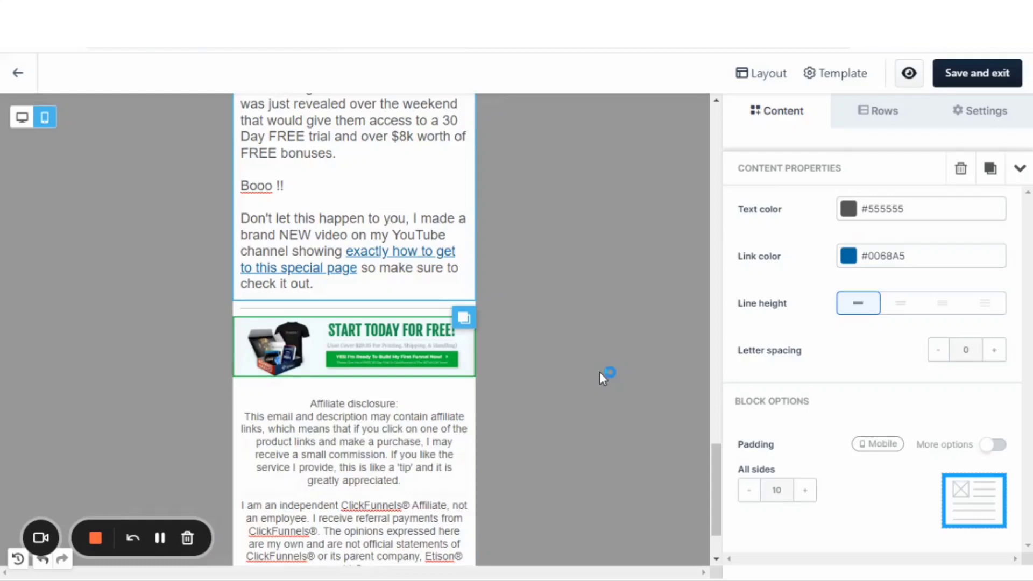
Step: Switch the email back to desktop view and scroll through it to review
scroll(595, 370, down, 2)
scroll(596, 372, up, 10)
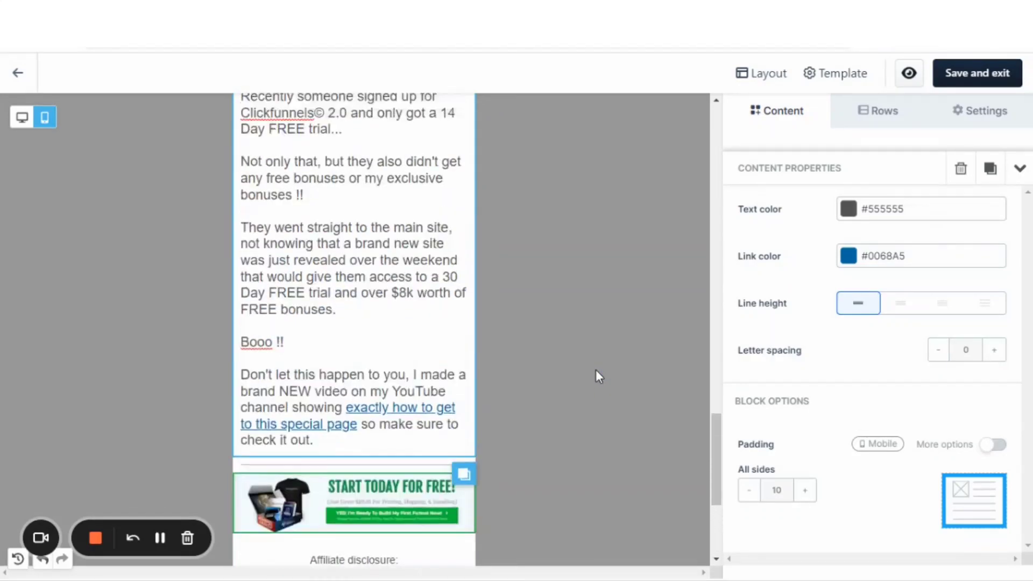
scroll(596, 370, up, 6)
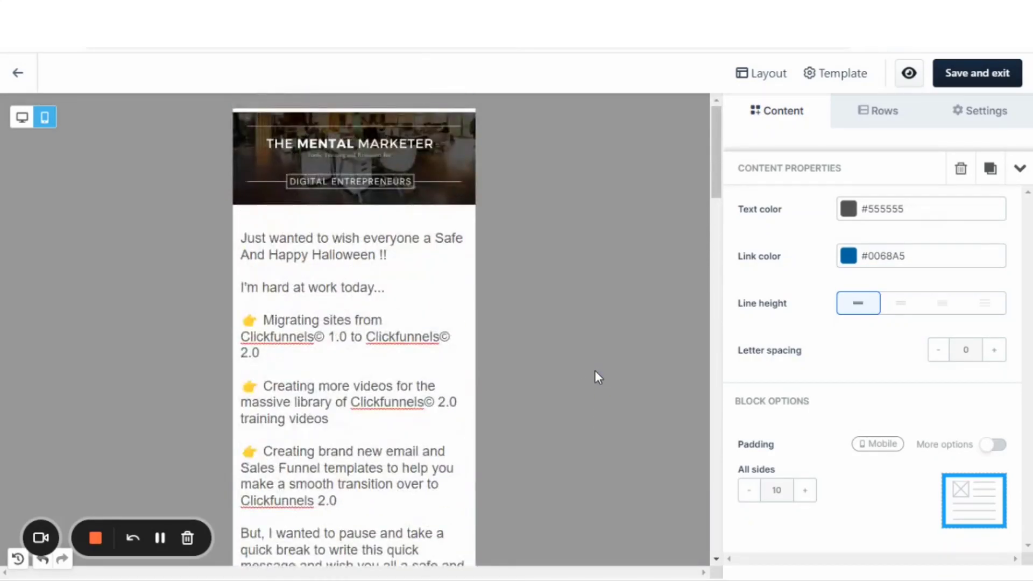
click(21, 117)
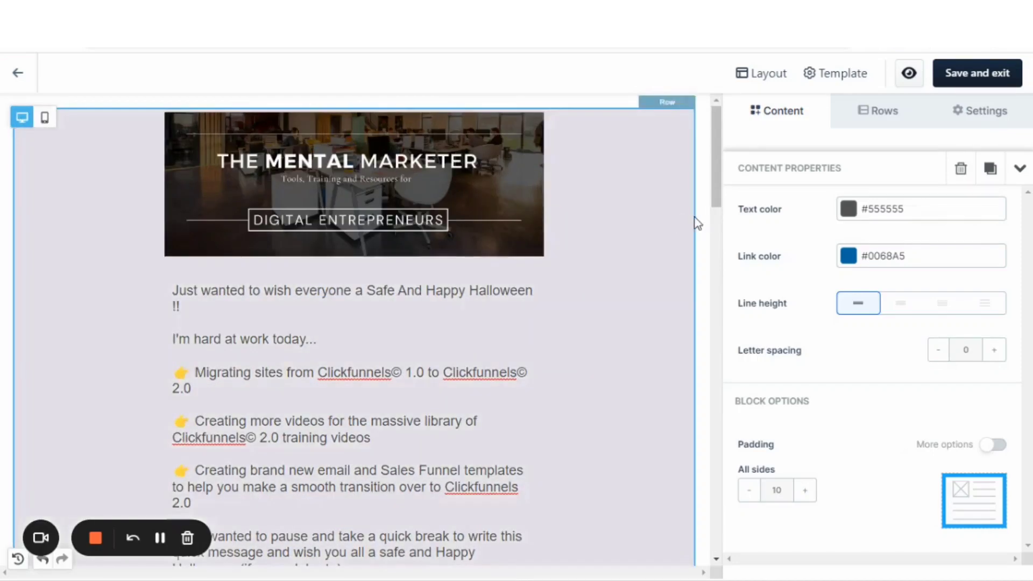
scroll(683, 208, down, 3)
scroll(679, 210, down, 10)
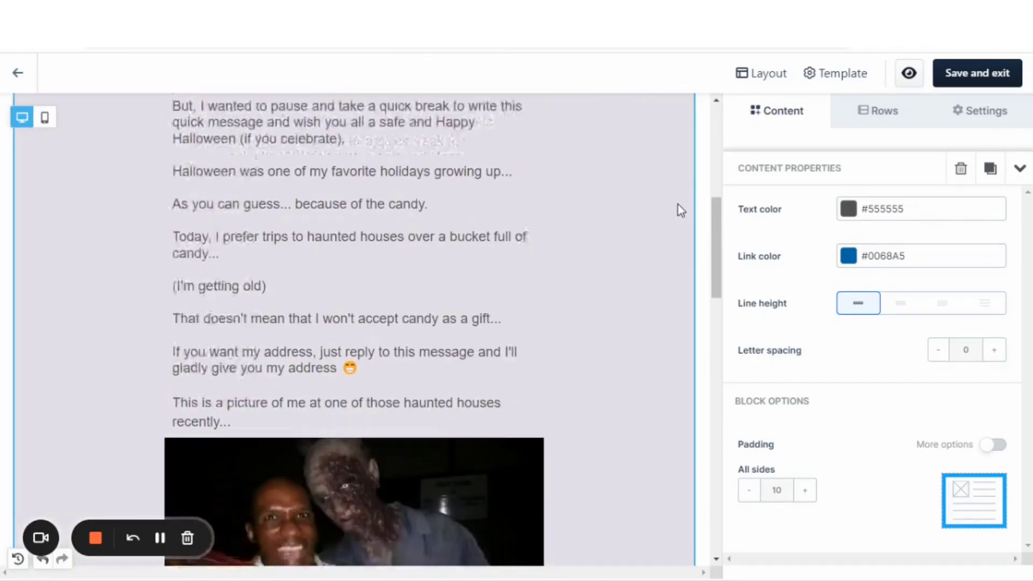
scroll(678, 208, down, 15)
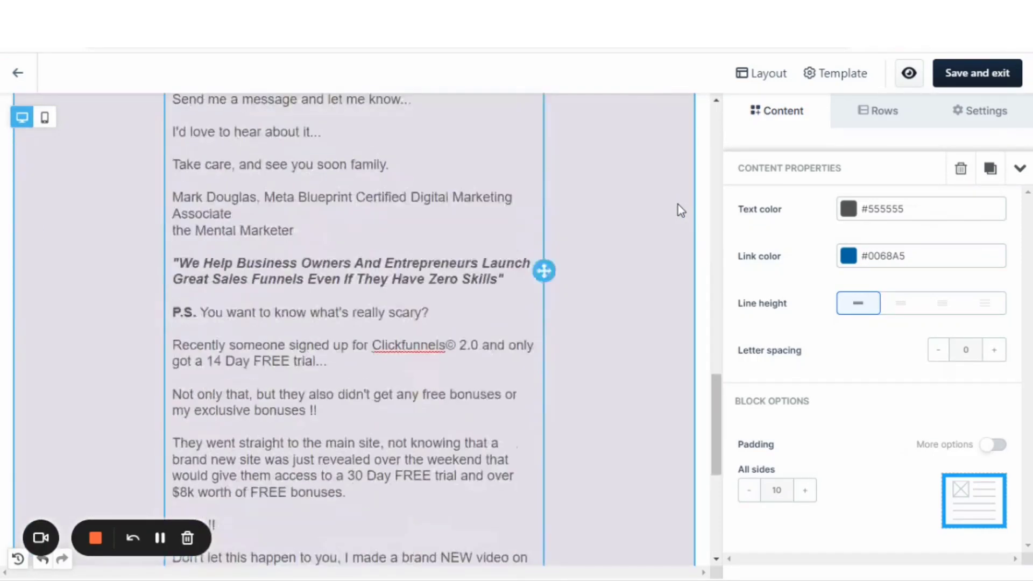
scroll(678, 205, up, 10)
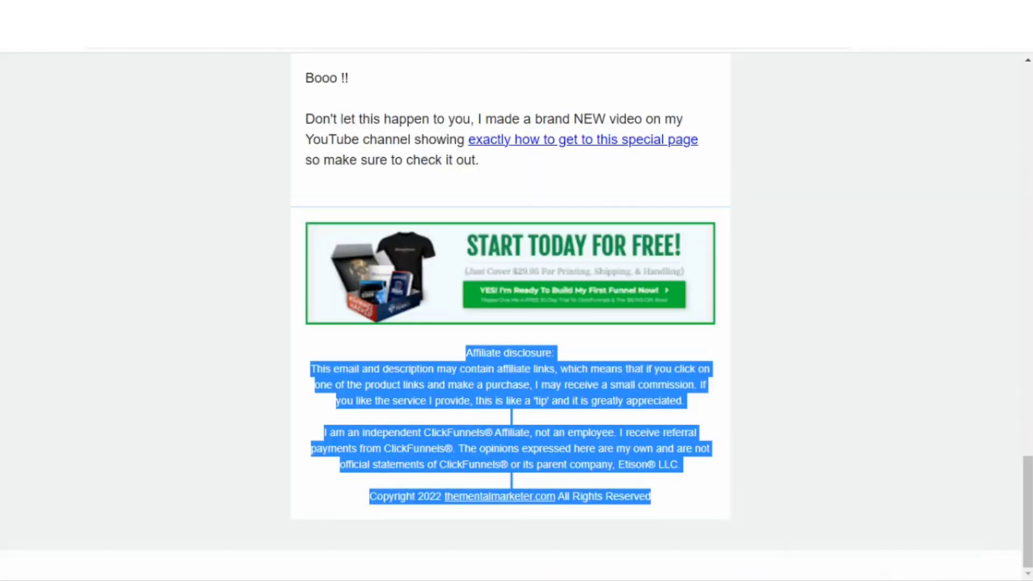
Step: Compare against the original ClickFunnels 1.0 email from header to footer, clearing the disclosure selection
scroll(712, 273, up, 3)
click(775, 290)
scroll(784, 289, up, 15)
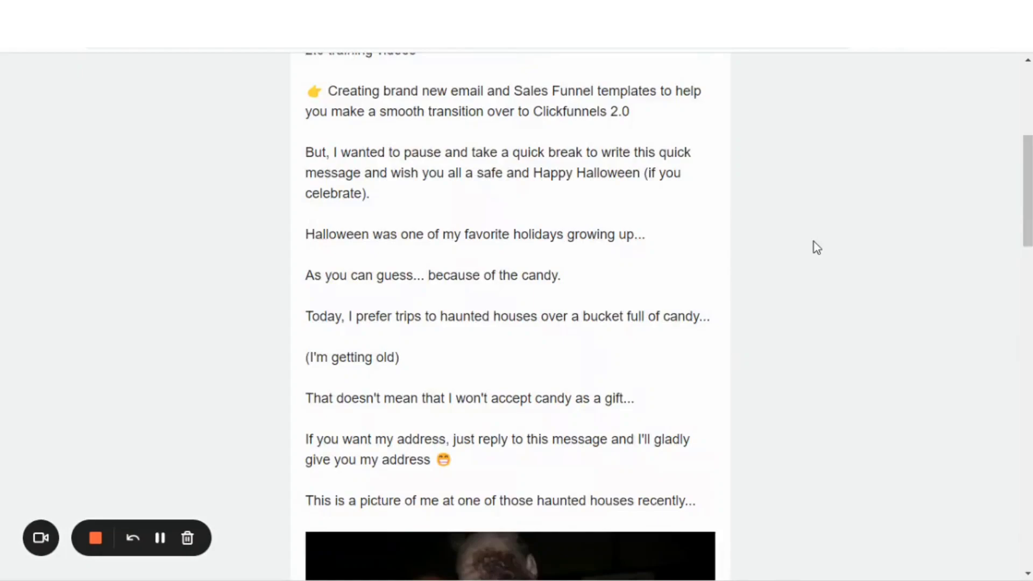
scroll(817, 248, up, 6)
scroll(818, 247, down, 15)
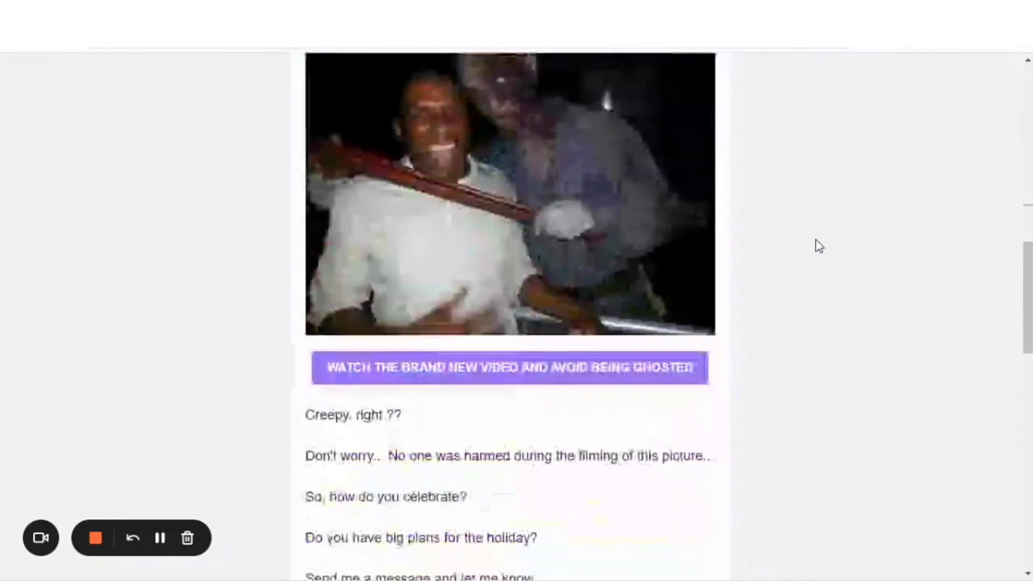
scroll(819, 246, down, 15)
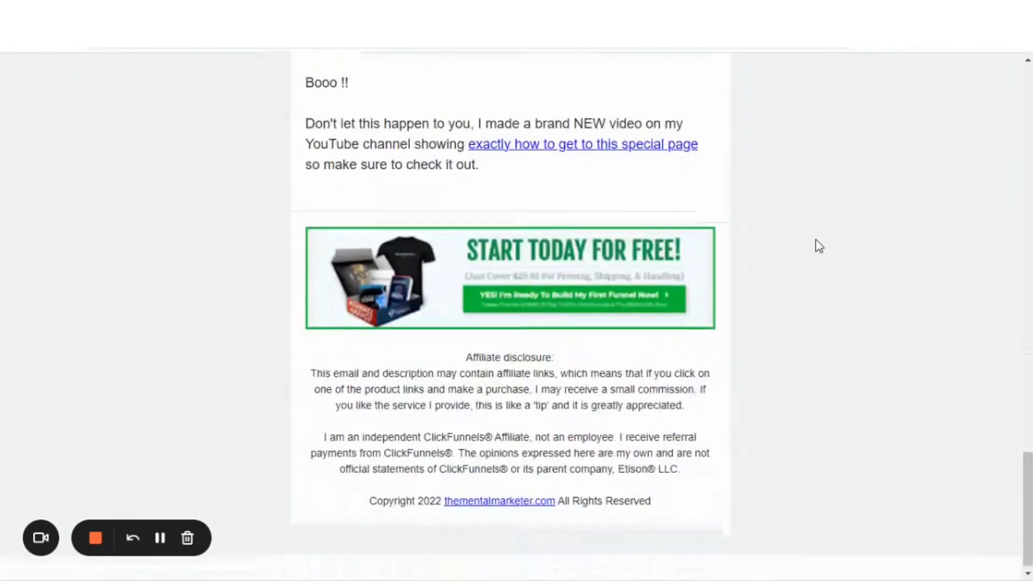
scroll(819, 246, up, 5)
key(Escape)
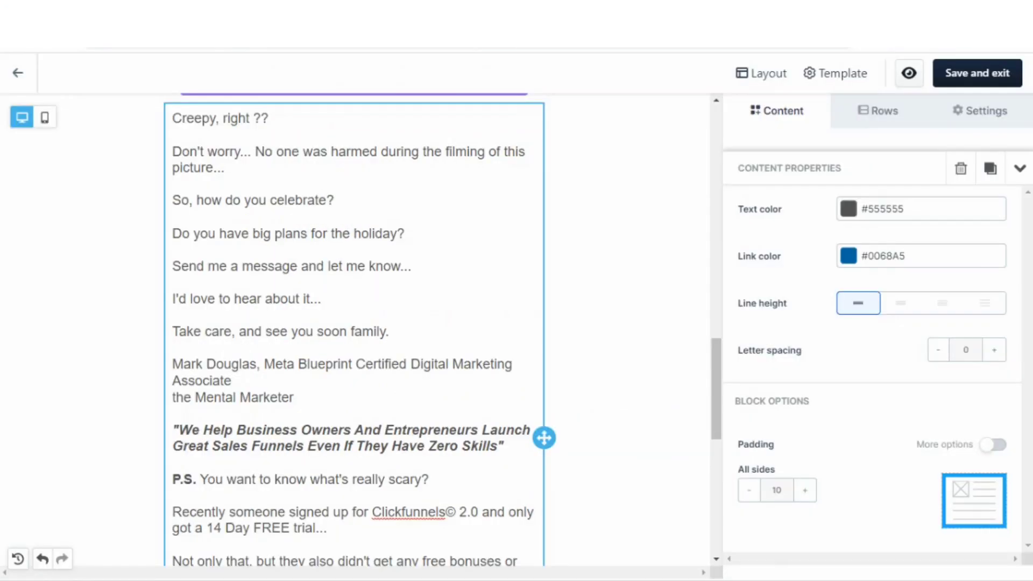
scroll(668, 269, up, 5)
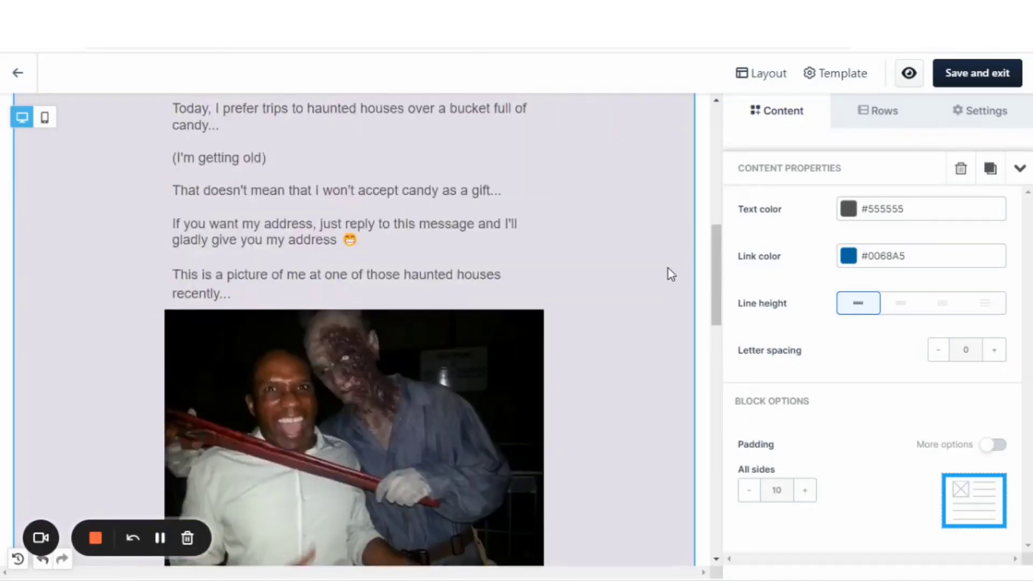
scroll(708, 251, up, 2)
scroll(705, 249, up, 7)
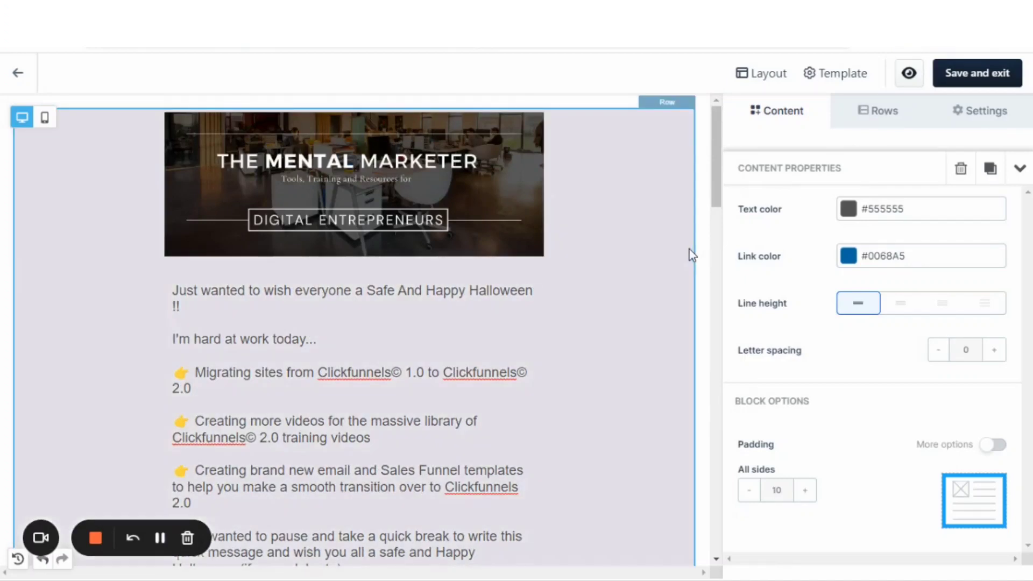
scroll(690, 249, down, 3)
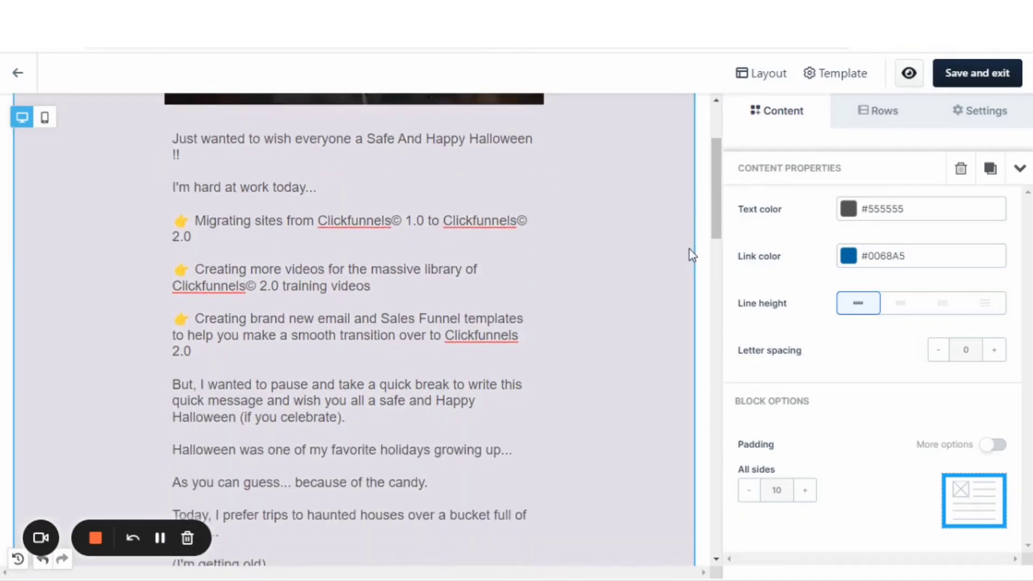
scroll(689, 249, down, 6)
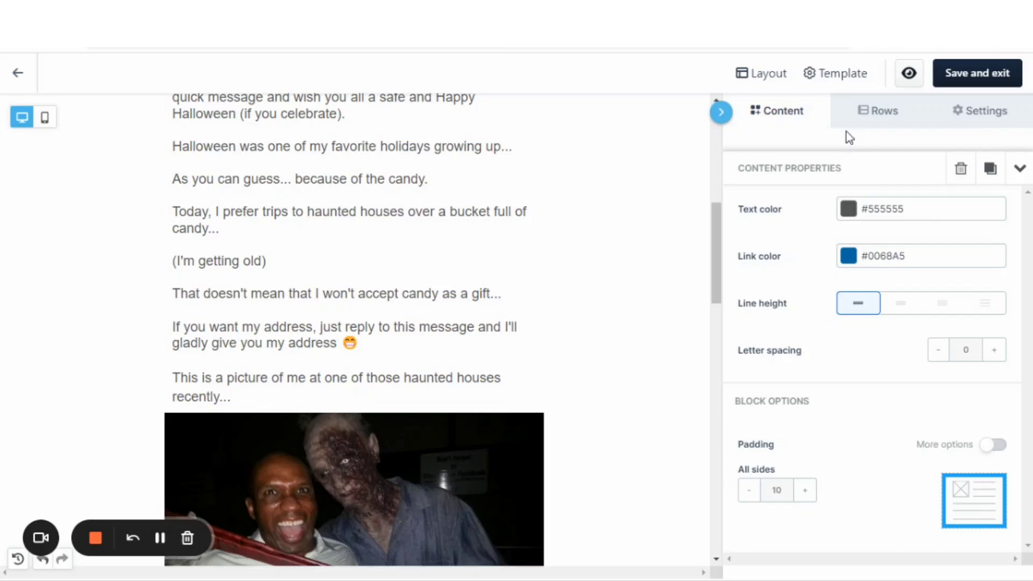
click(1019, 170)
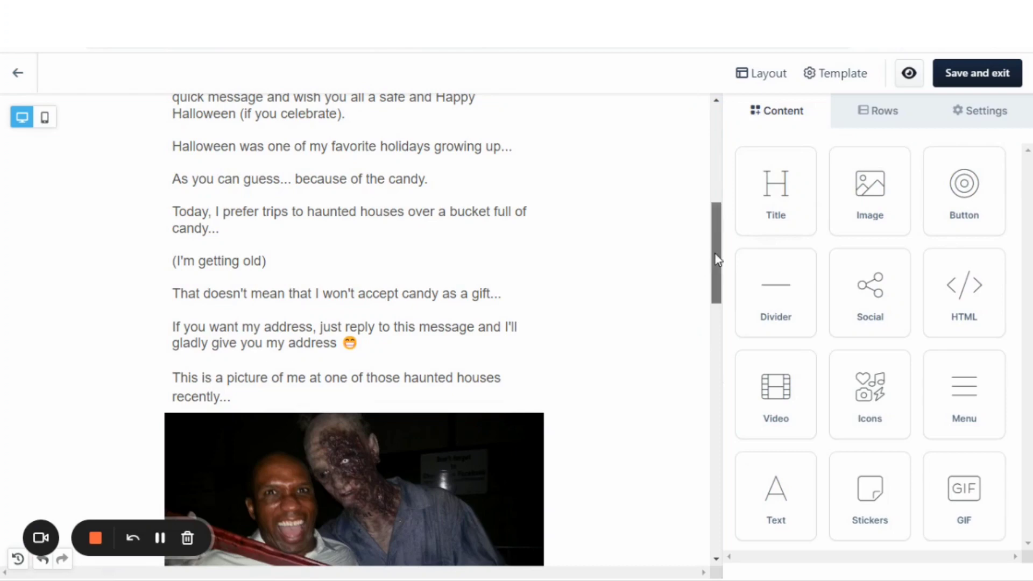
drag(715, 254, 704, 452)
scroll(648, 445, down, 5)
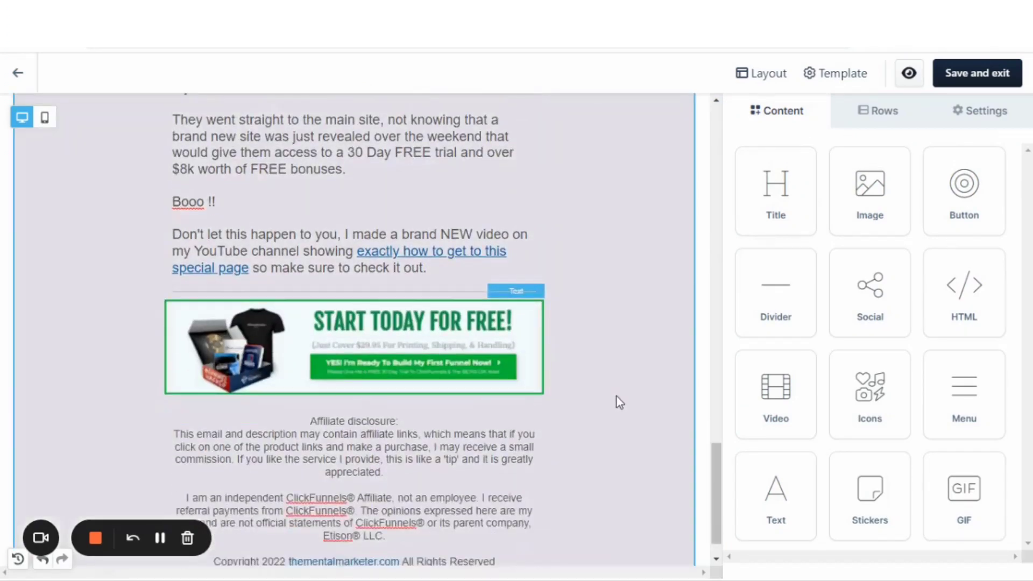
scroll(617, 396, up, 2)
scroll(617, 396, up, 20)
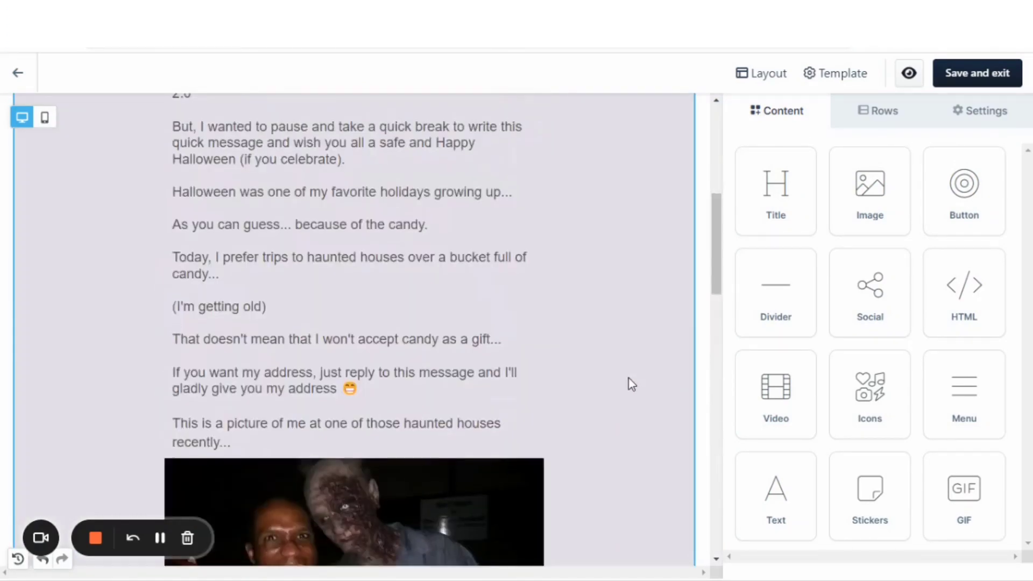
scroll(630, 381, up, 5)
scroll(629, 379, down, 1)
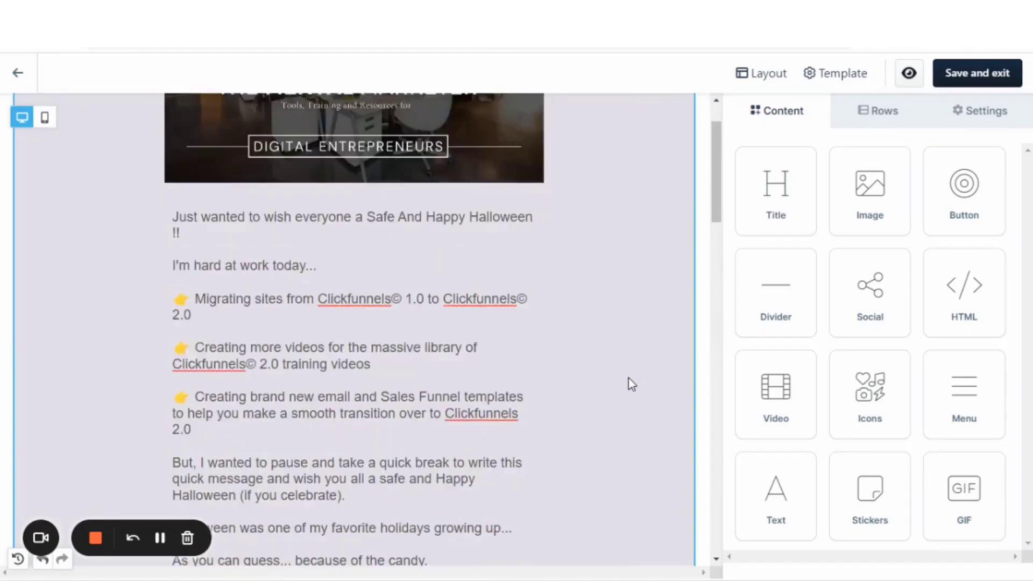
scroll(644, 340, down, 8)
scroll(644, 340, down, 8)
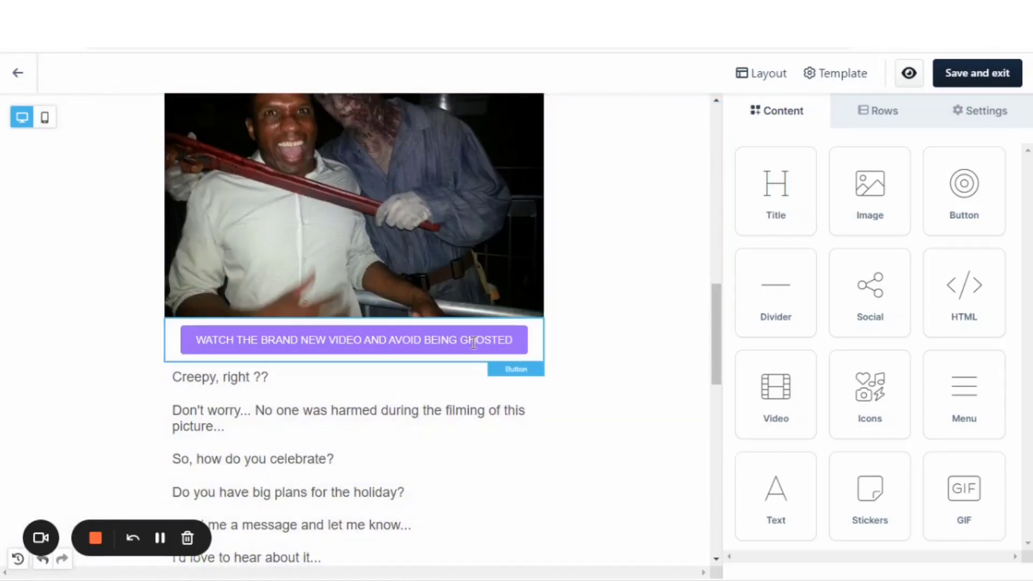
Step: Show the purple video button's link types: Open web page, Send email, Make call, Send SMS
click(467, 340)
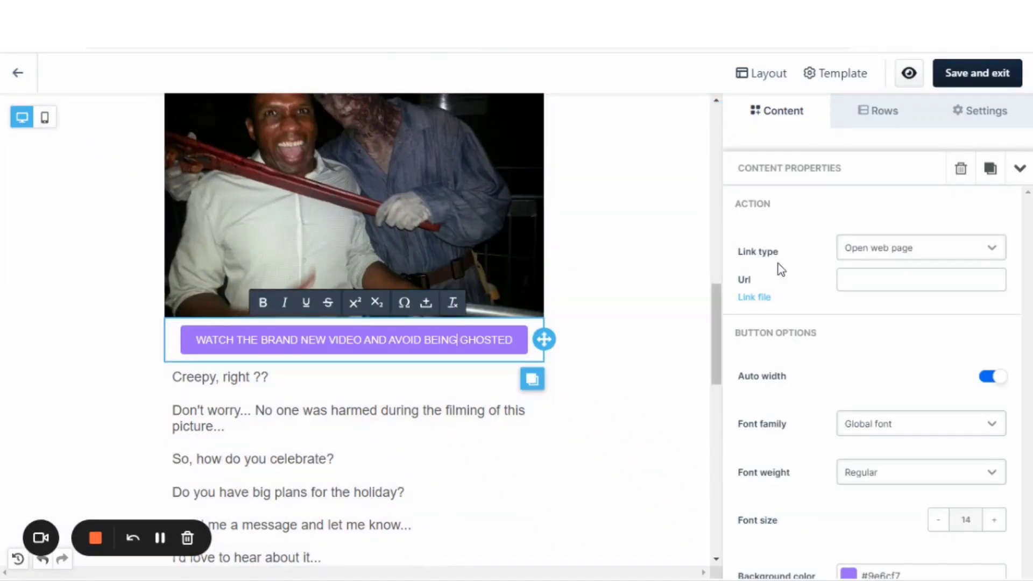
click(935, 255)
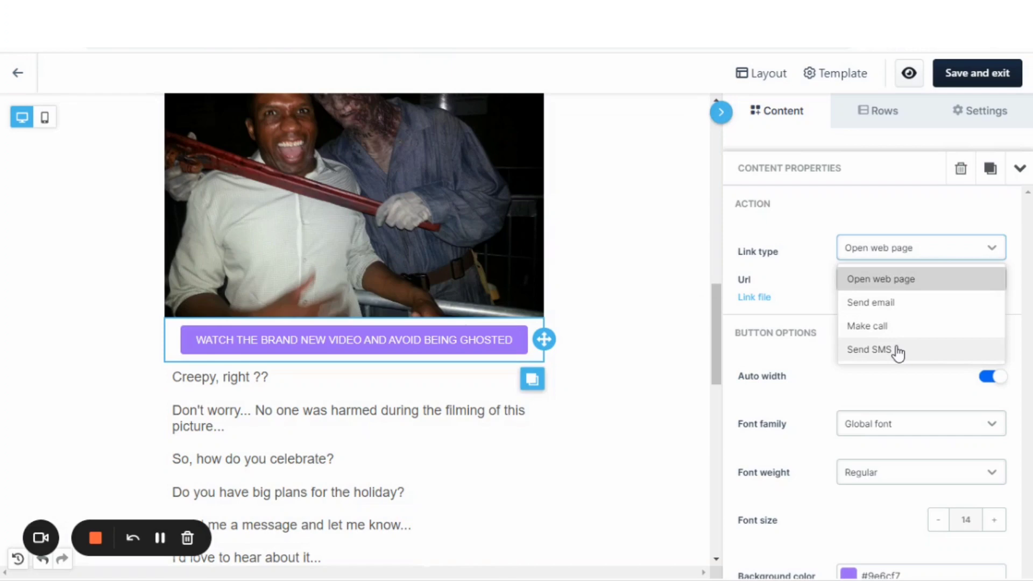
Step: Close the link choices and view the photo row's Row Properties down to Column 1 padding
click(631, 263)
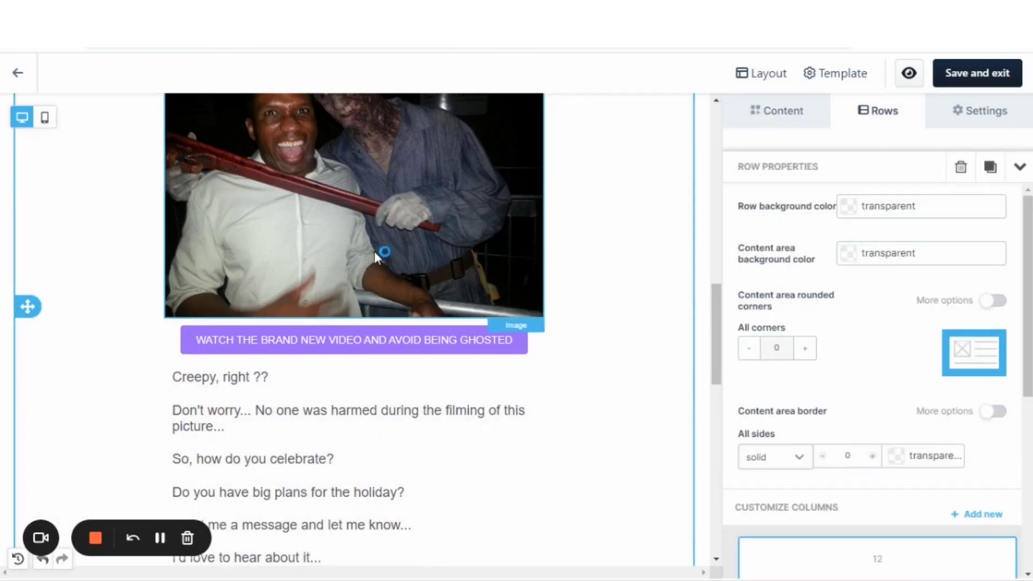
scroll(449, 279, up, 10)
scroll(478, 263, down, 15)
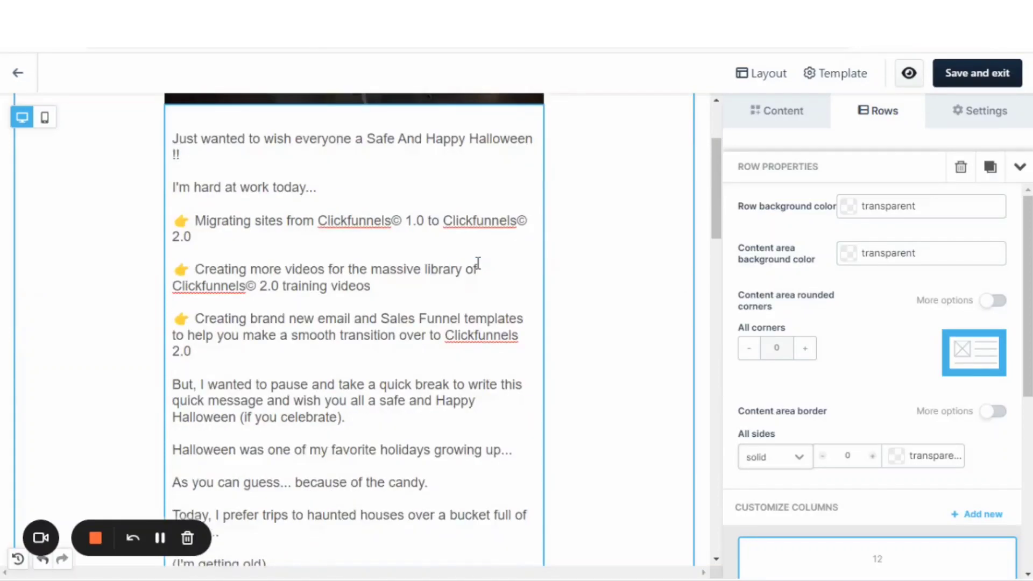
scroll(478, 262, down, 10)
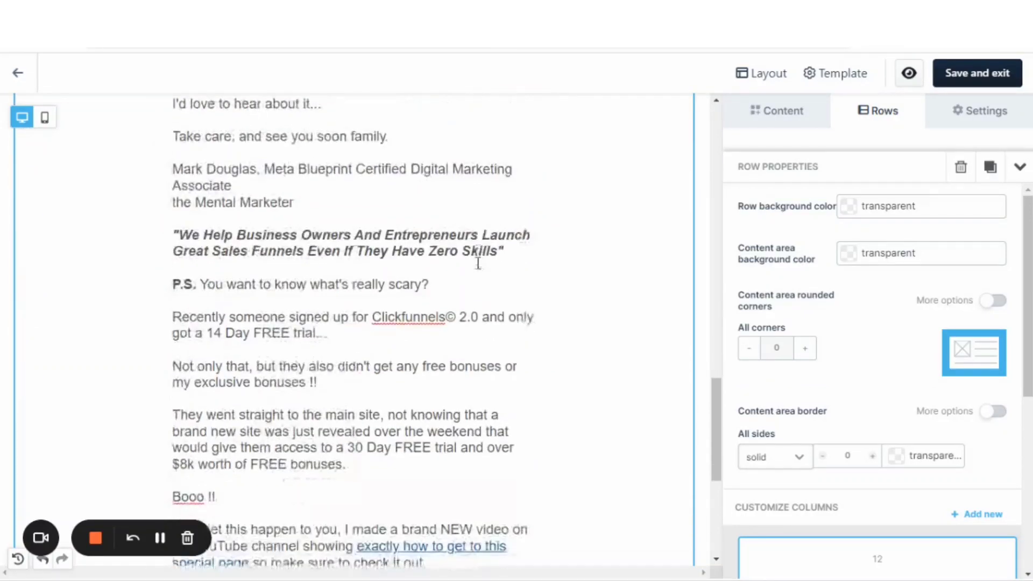
scroll(490, 244, down, 4)
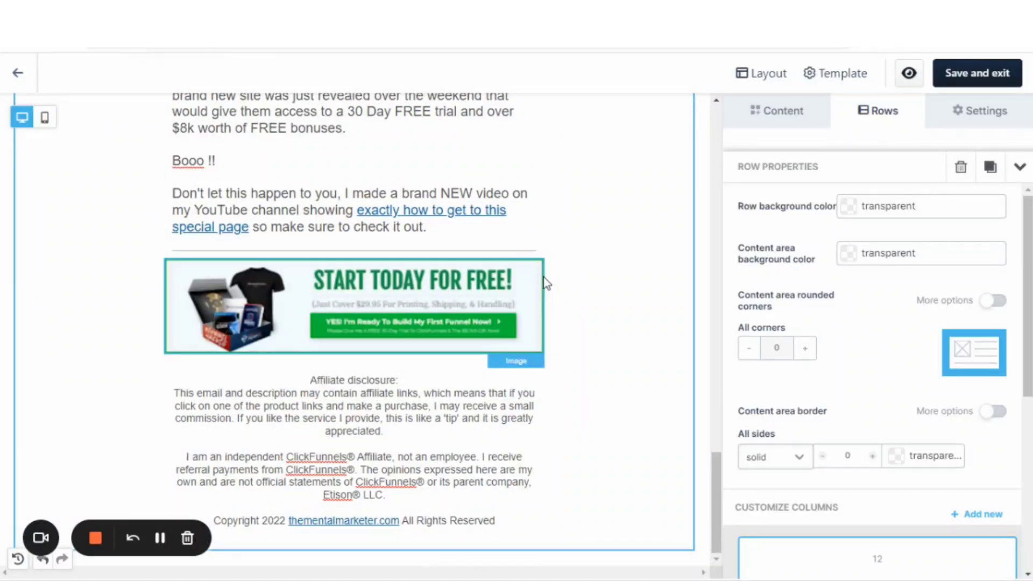
scroll(824, 285, down, 5)
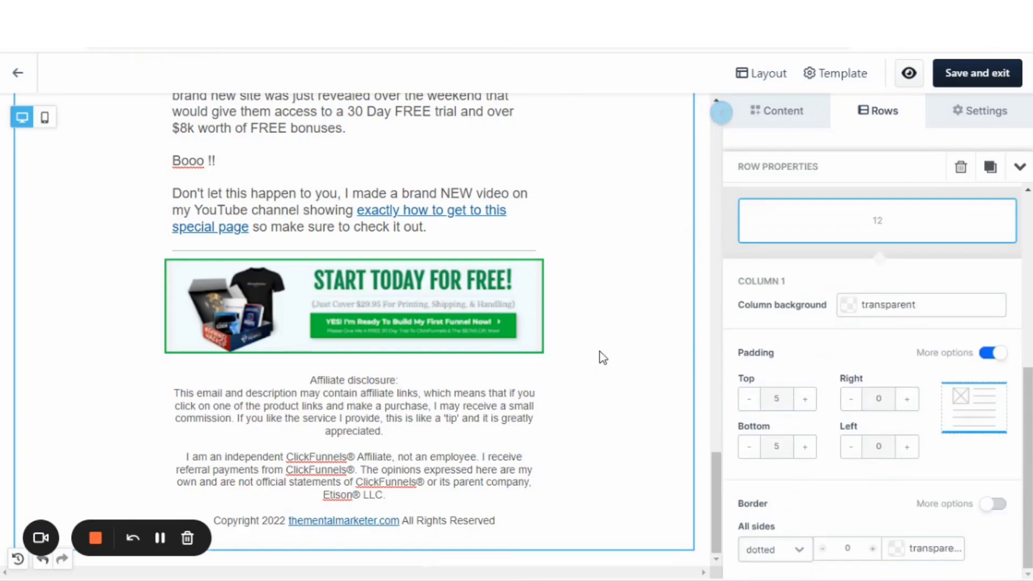
scroll(609, 356, up, 15)
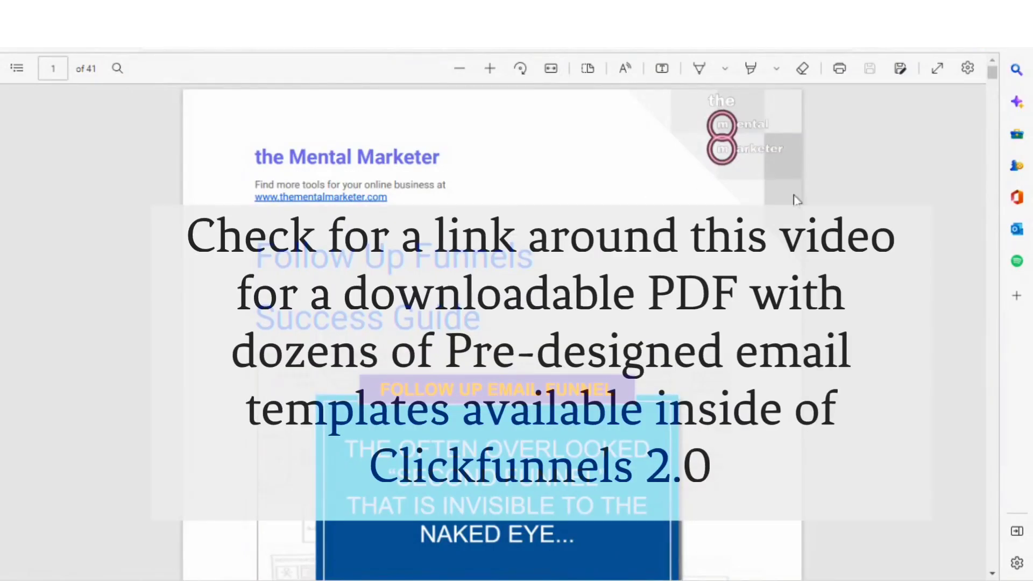
Step: Scroll the Follow Up Funnels PDF from its cover to page 3's 'Your Box Is On It's Way' template
scroll(492, 331, down, 2)
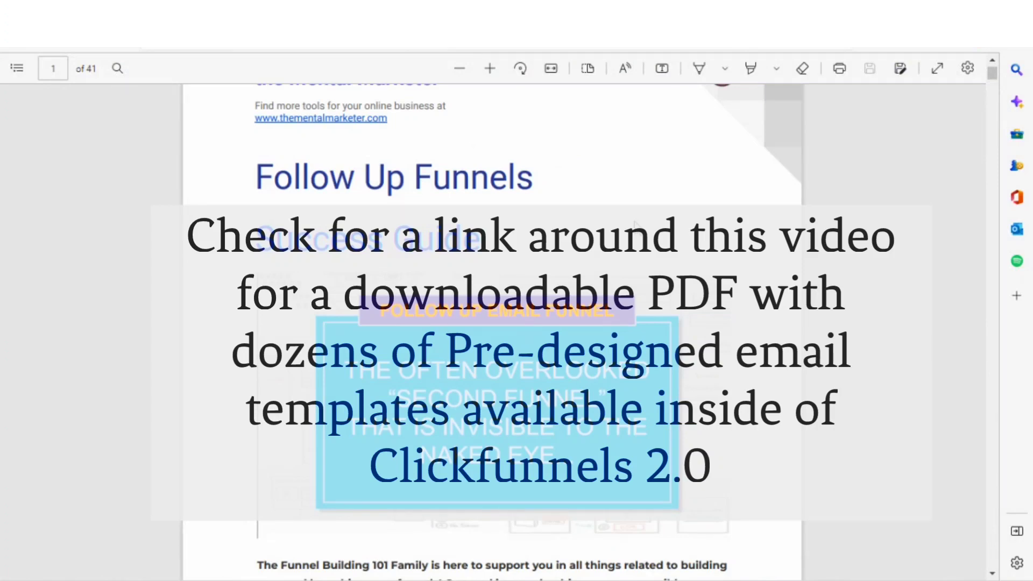
scroll(492, 323, down, 1)
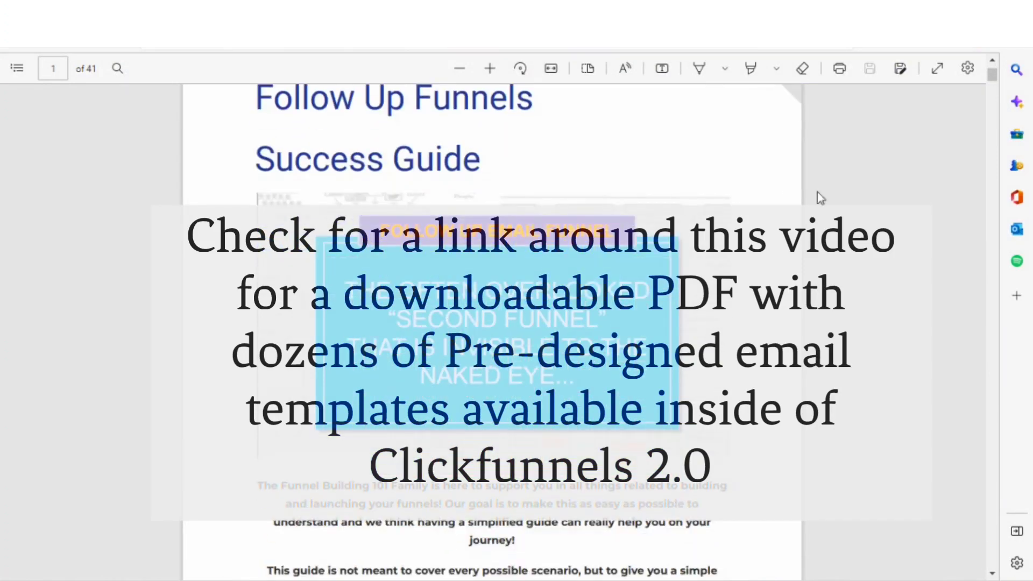
scroll(851, 217, down, 2)
scroll(851, 217, down, 15)
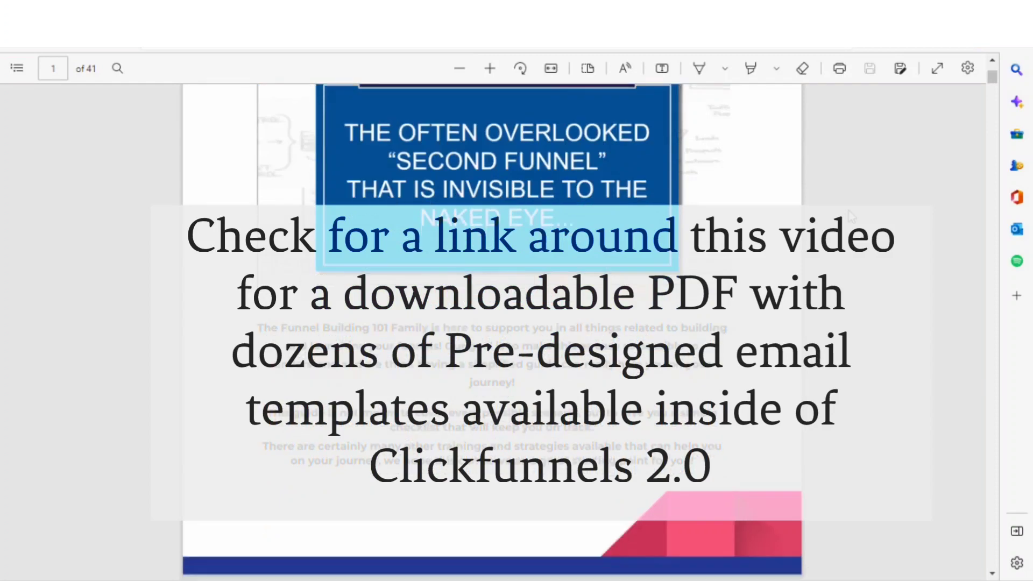
scroll(849, 204, down, 15)
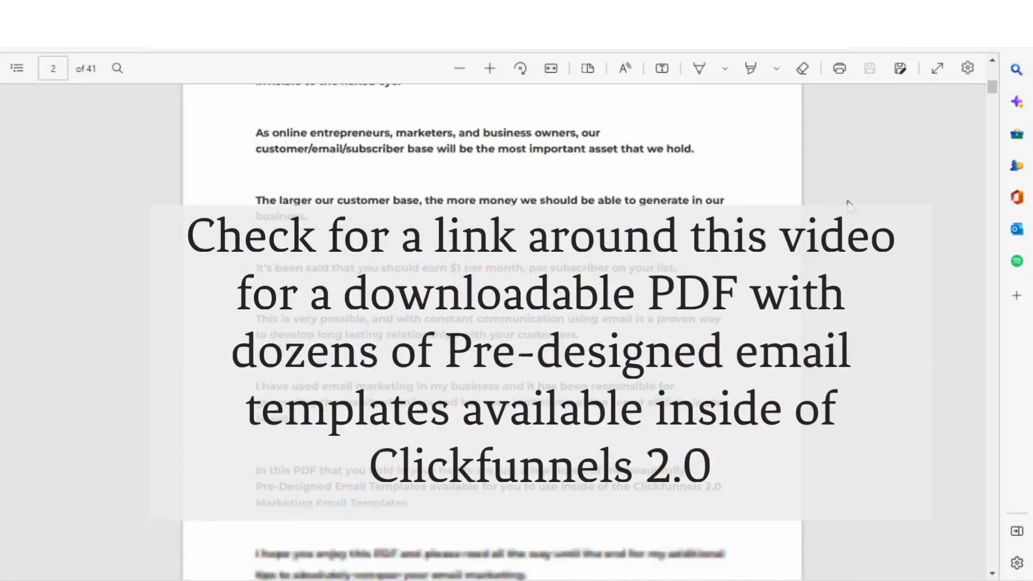
scroll(848, 204, down, 6)
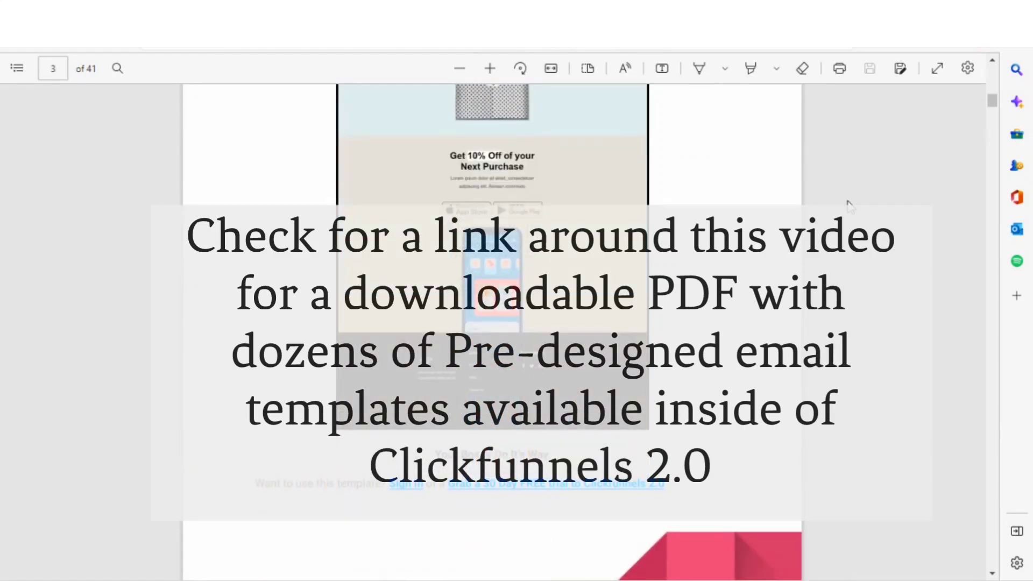
scroll(849, 206, down, 2)
scroll(849, 202, up, 5)
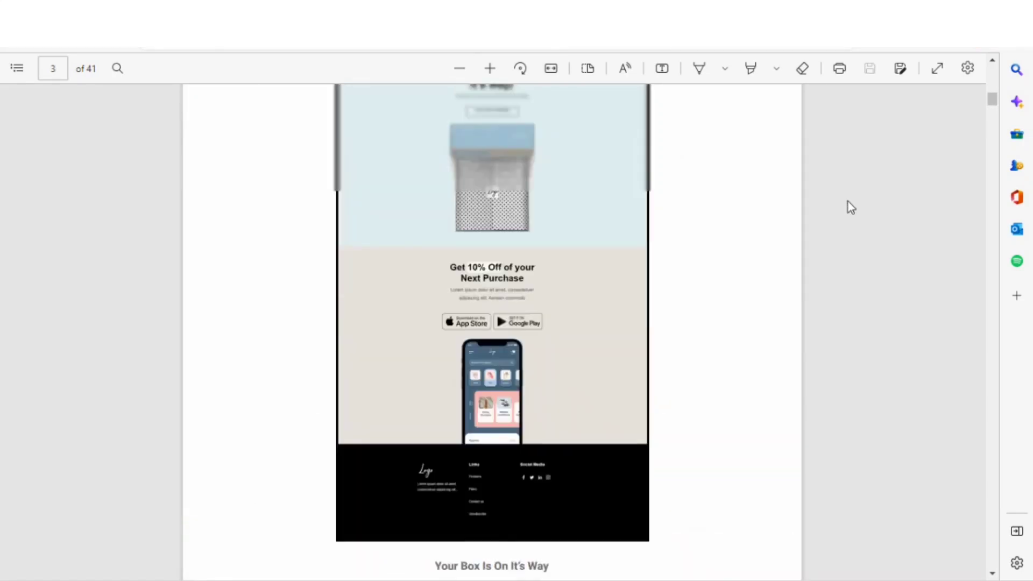
scroll(848, 207, up, 4)
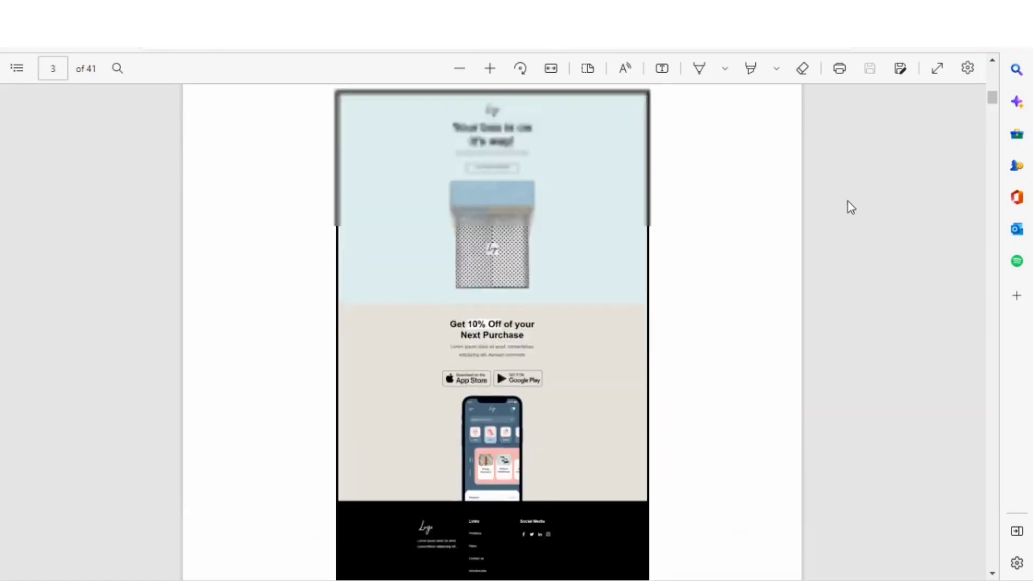
scroll(849, 207, down, 2)
scroll(848, 202, down, 2)
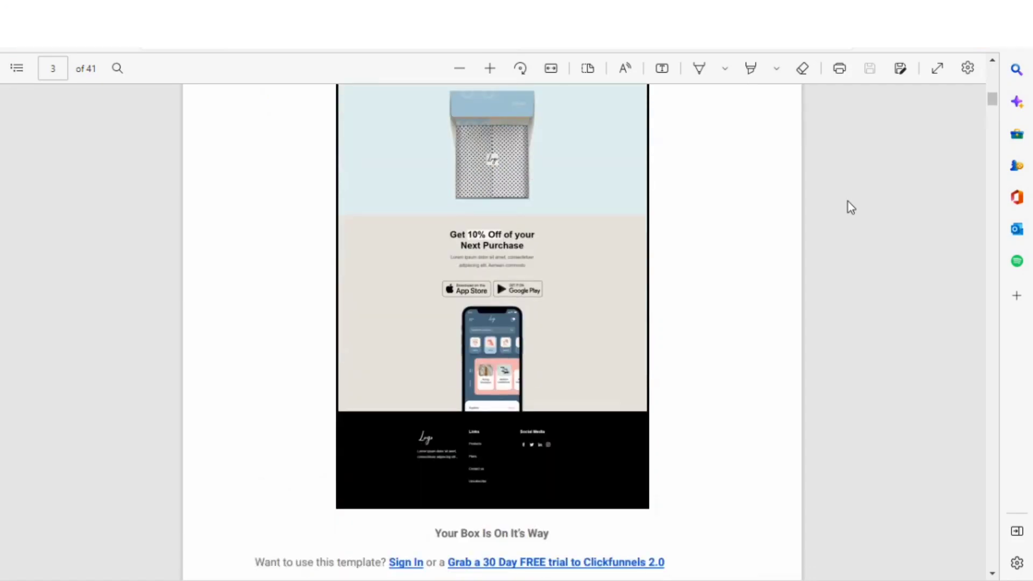
scroll(857, 189, up, 4)
scroll(857, 189, down, 4)
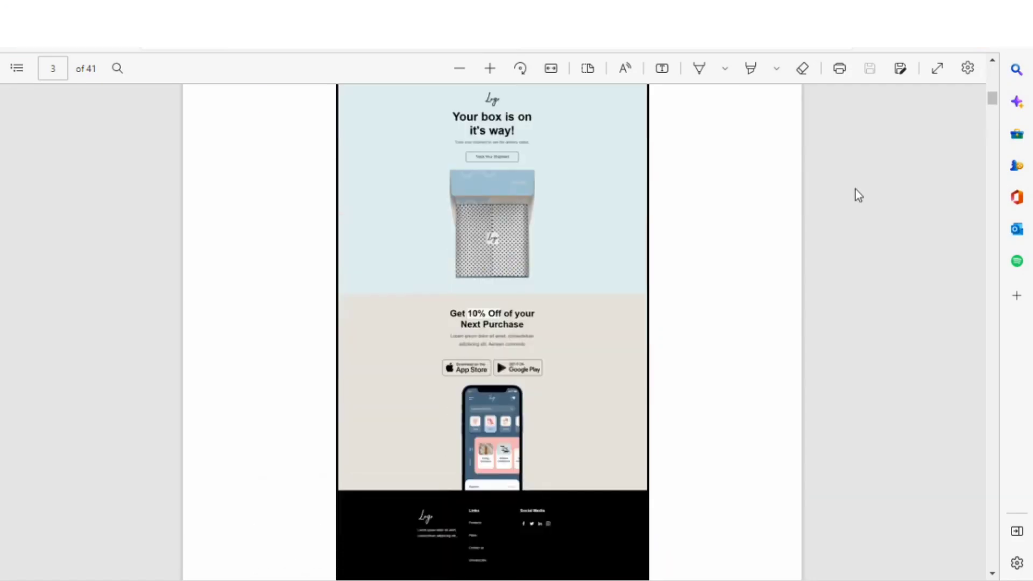
scroll(855, 194, up, 2)
scroll(857, 195, down, 4)
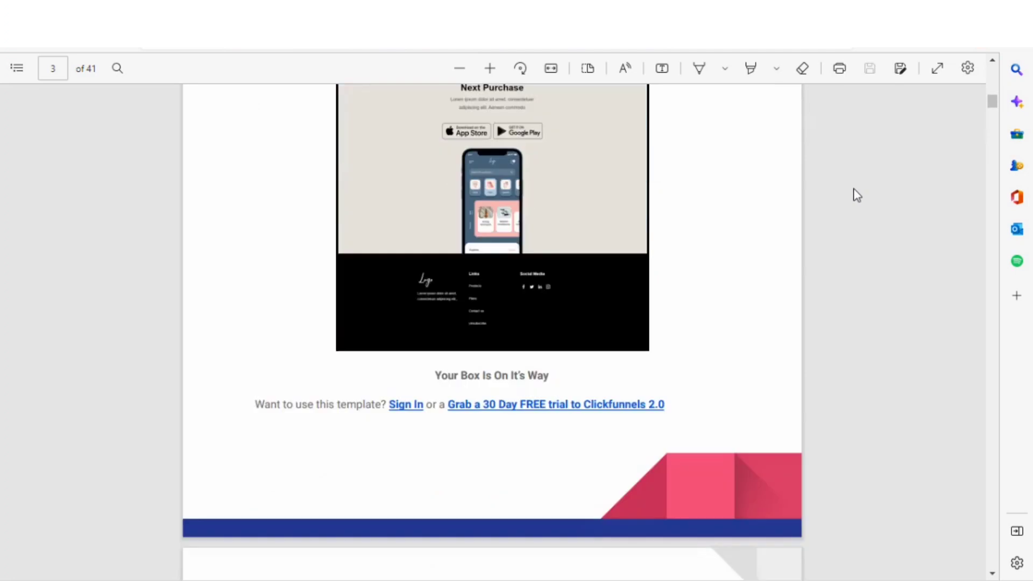
scroll(857, 195, up, 3)
scroll(856, 195, down, 3)
scroll(857, 195, up, 4)
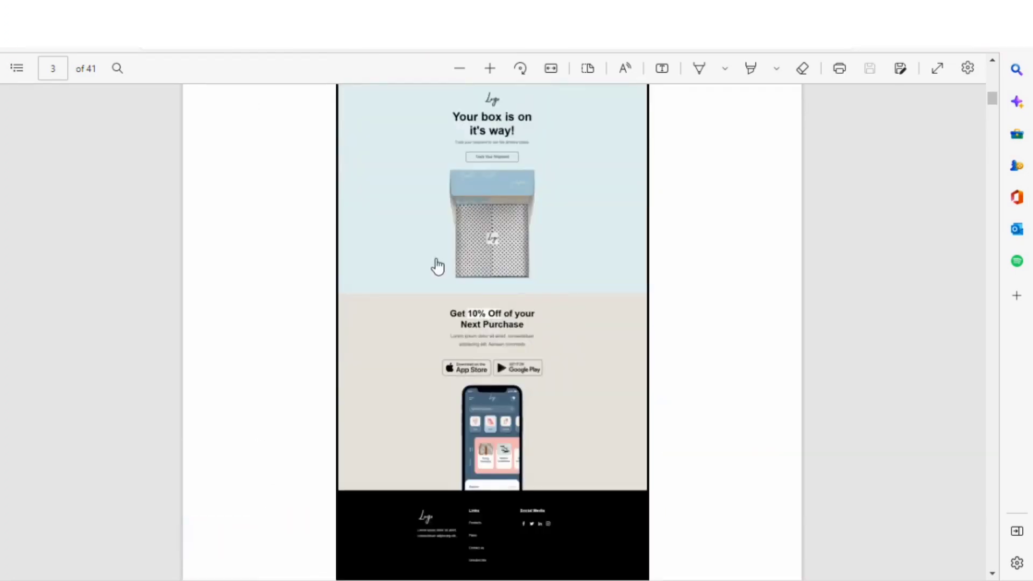
ctrl+scroll(714, 195, up, 3)
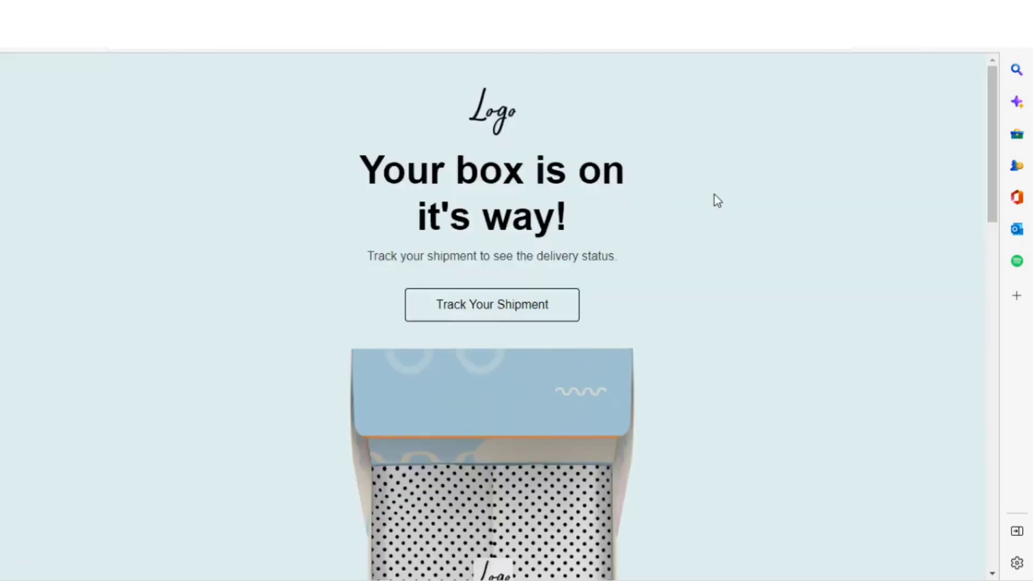
scroll(713, 194, down, 8)
scroll(712, 200, down, 10)
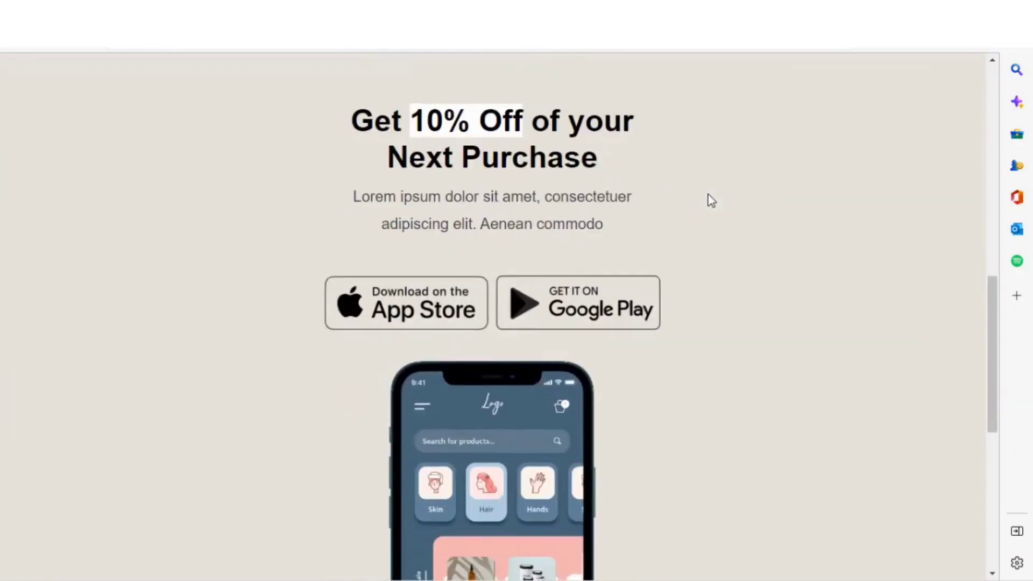
scroll(712, 200, up, 3)
scroll(712, 201, up, 15)
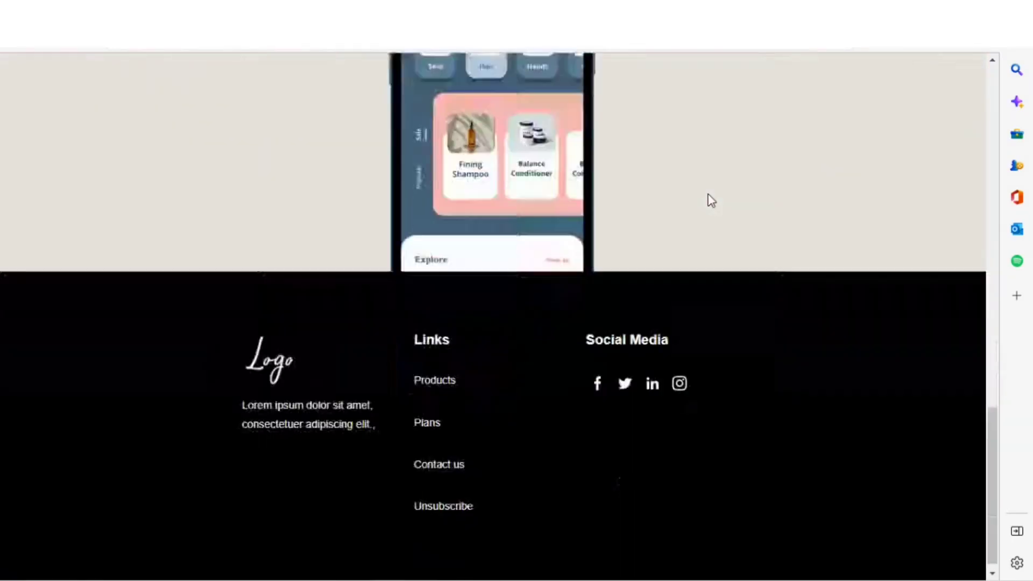
scroll(712, 200, up, 2)
scroll(712, 201, down, 2)
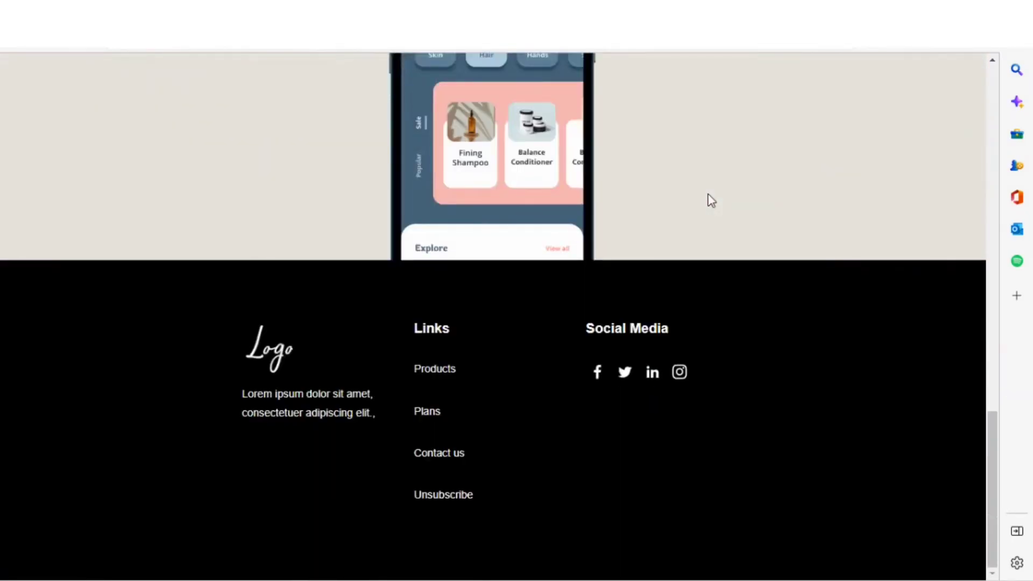
scroll(711, 201, up, 15)
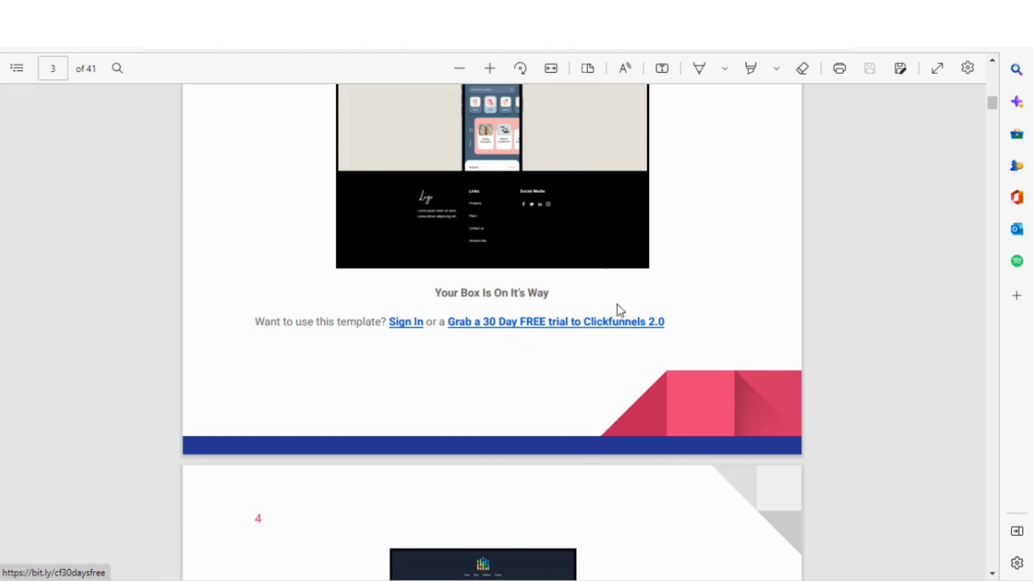
Step: Scroll the PDF from page 4 down to page 14's 'Leave The Hosting To Us' NHL Winter Classic template
scroll(674, 279, down, 3)
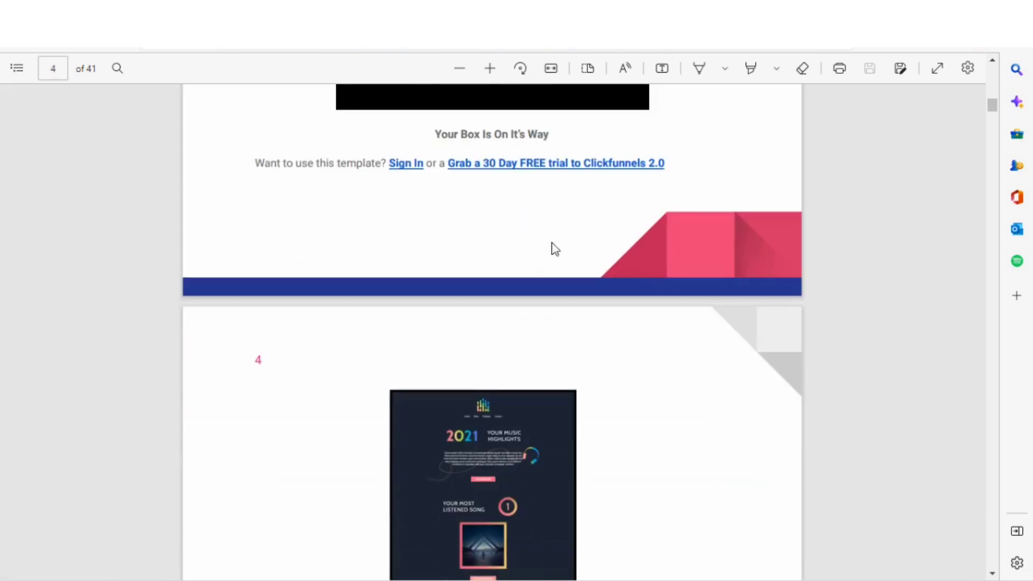
scroll(555, 249, down, 1)
scroll(555, 249, up, 4)
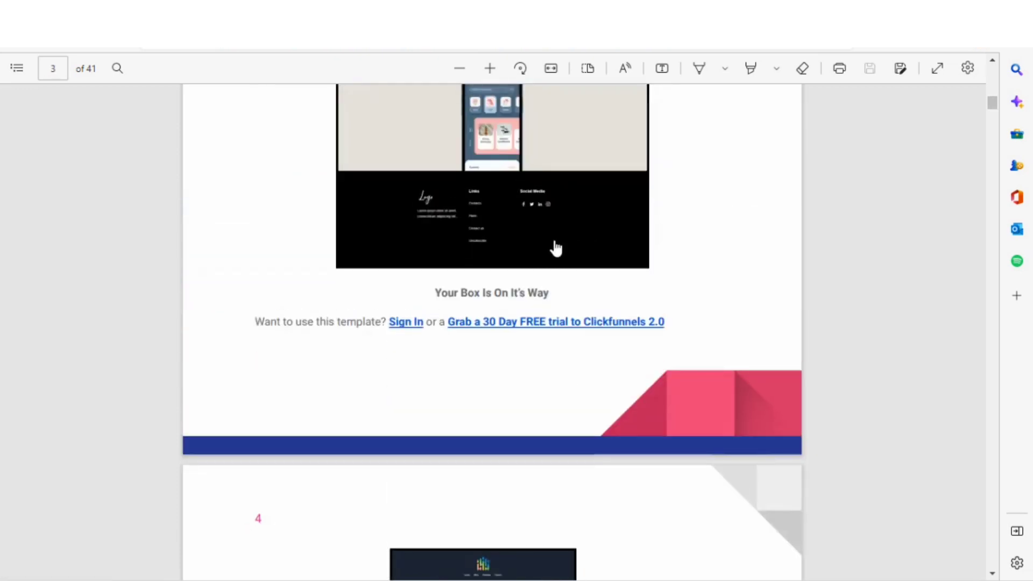
scroll(556, 248, down, 9)
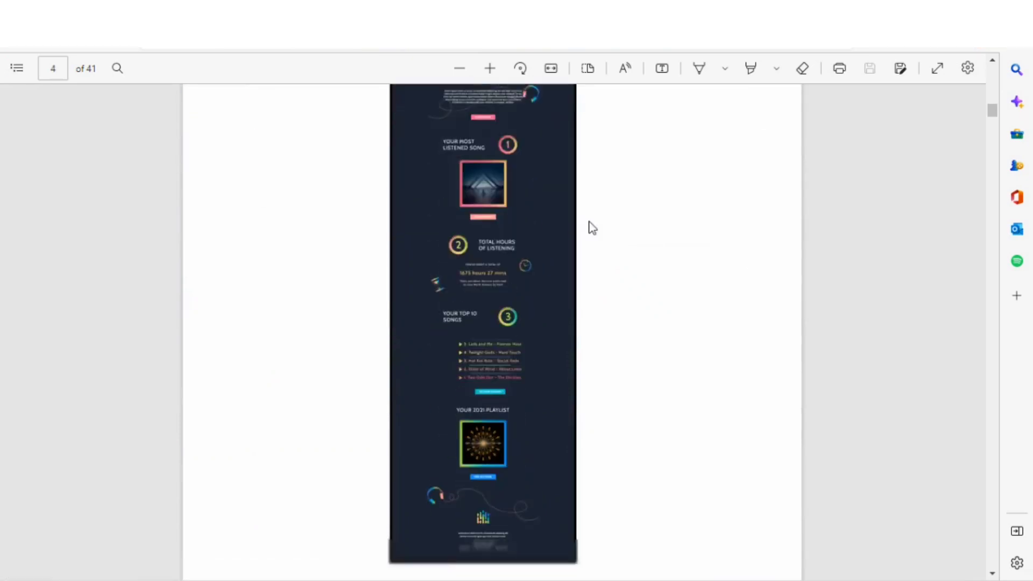
scroll(602, 222, down, 2)
scroll(602, 223, up, 5)
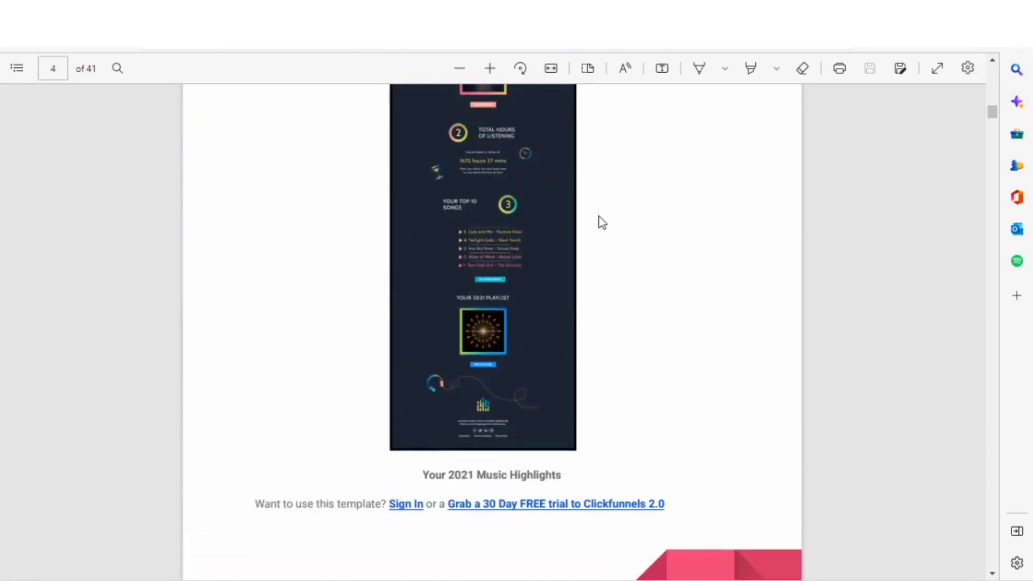
scroll(601, 222, down, 15)
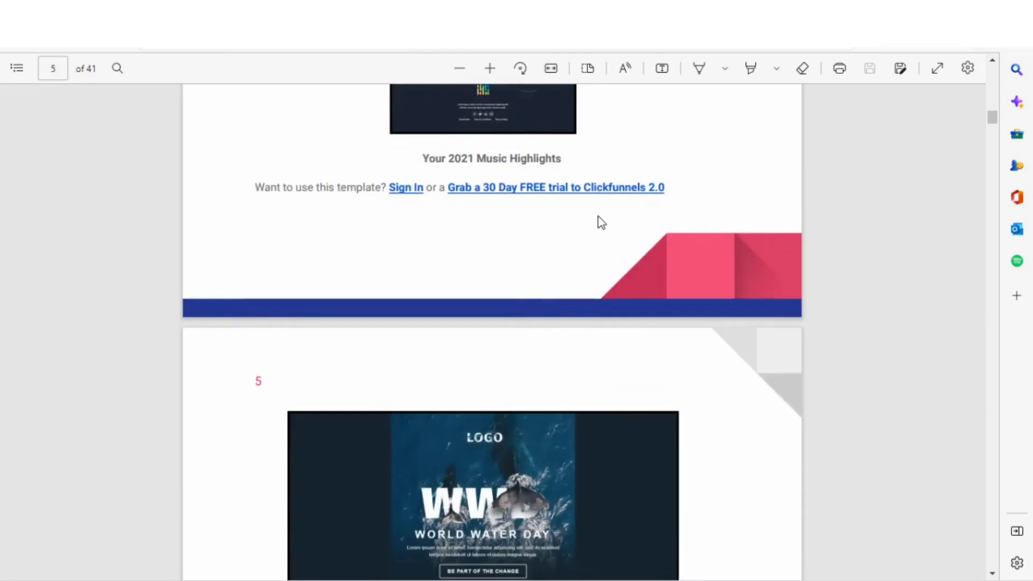
scroll(602, 217, down, 5)
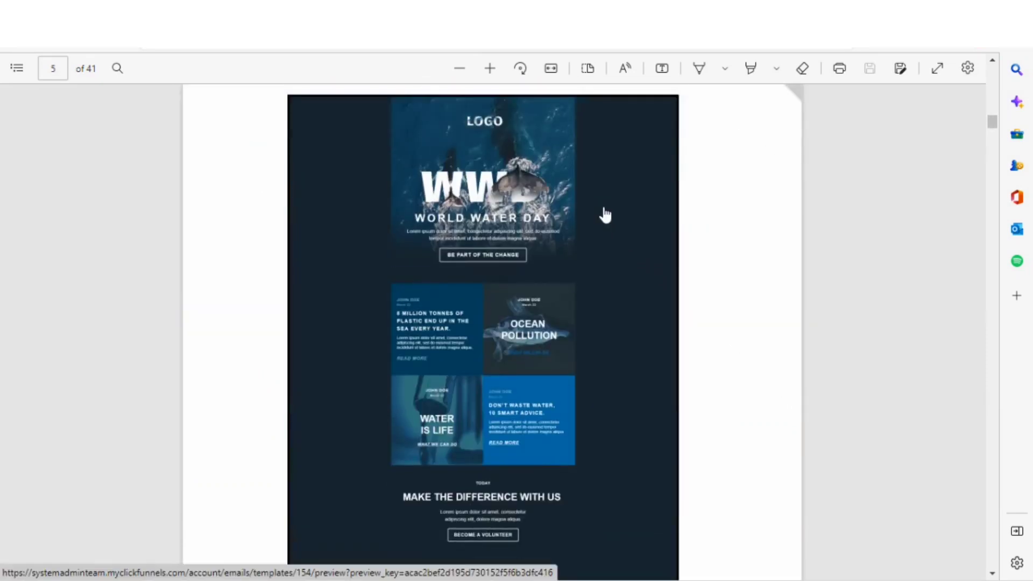
scroll(606, 215, down, 13)
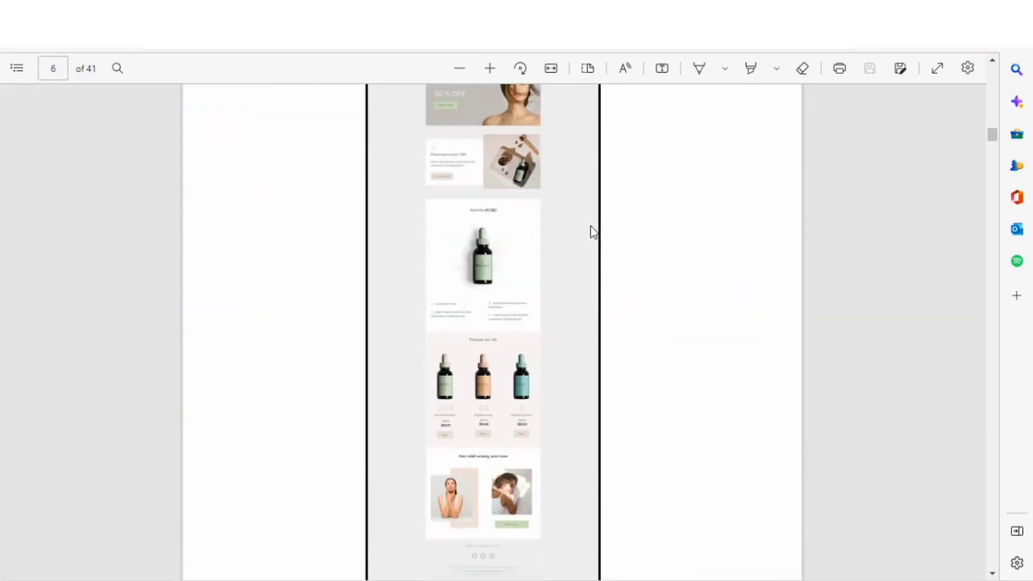
scroll(605, 217, down, 14)
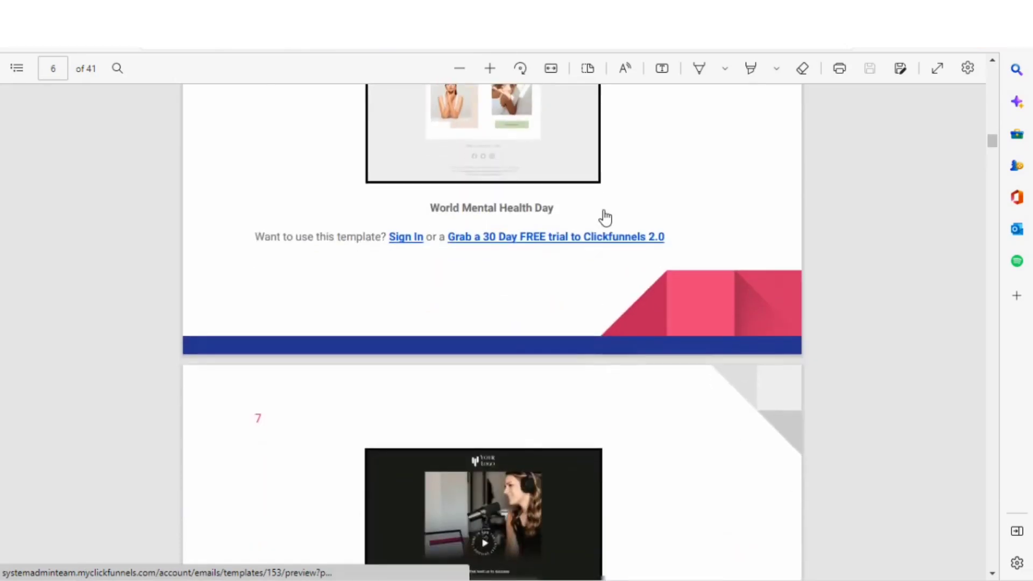
scroll(606, 217, down, 10)
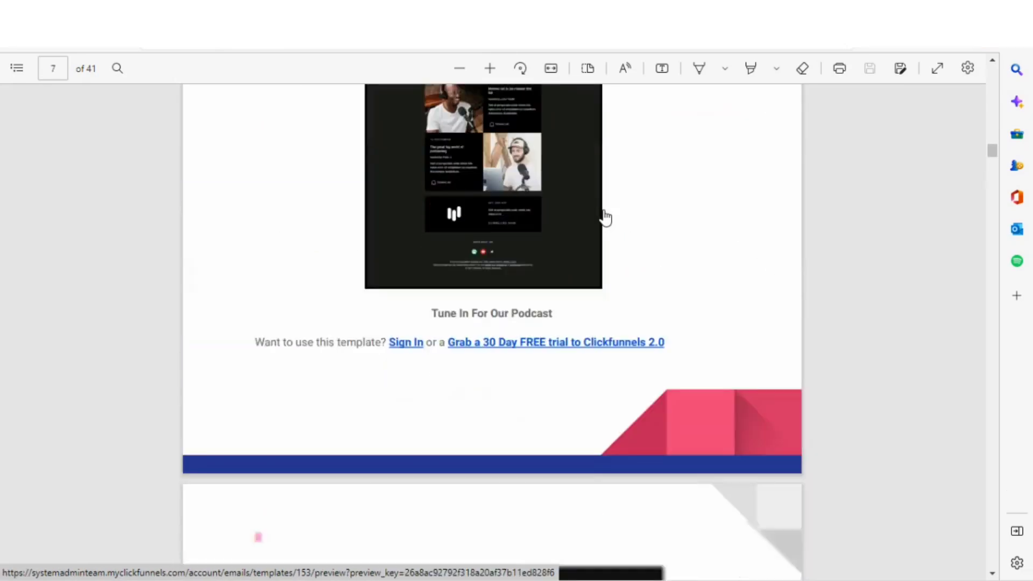
scroll(605, 216, down, 5)
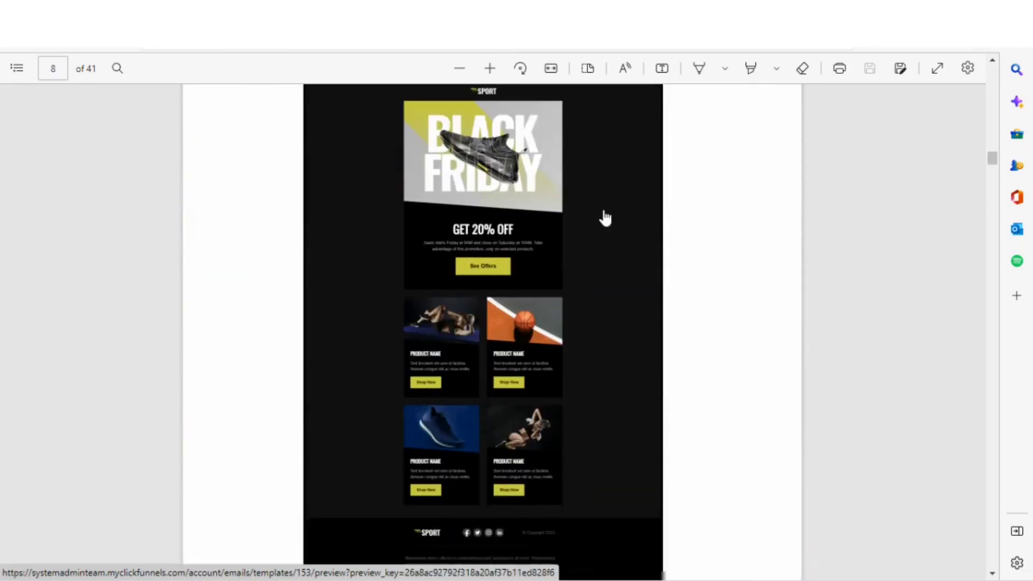
scroll(606, 217, down, 10)
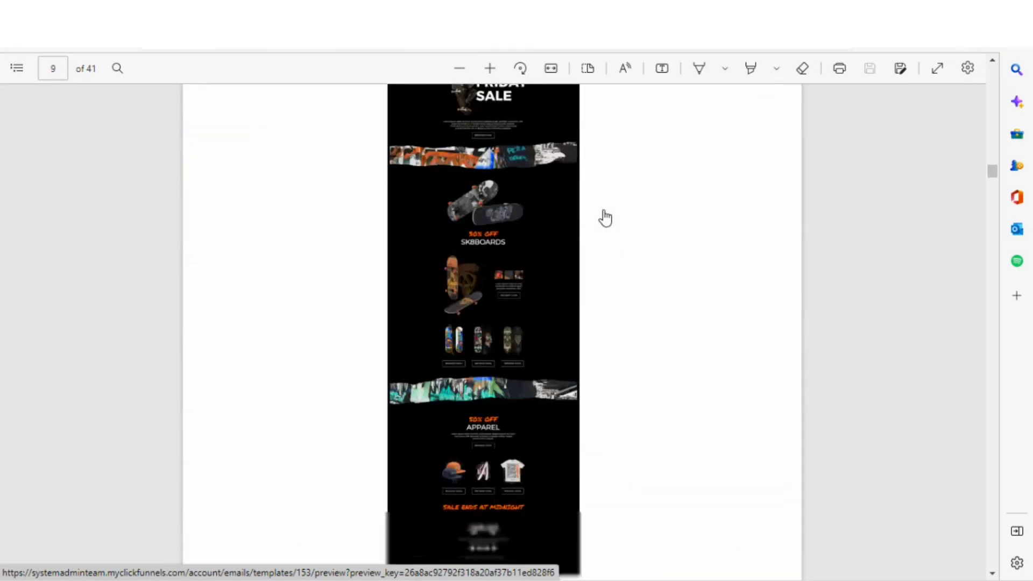
scroll(605, 217, down, 1)
scroll(606, 217, down, 8)
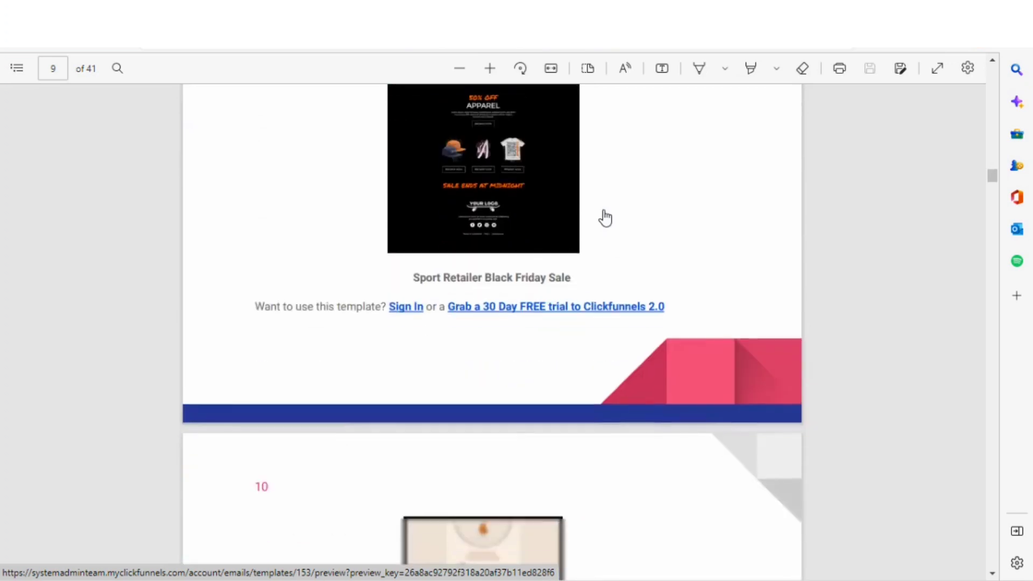
scroll(605, 216, down, 2)
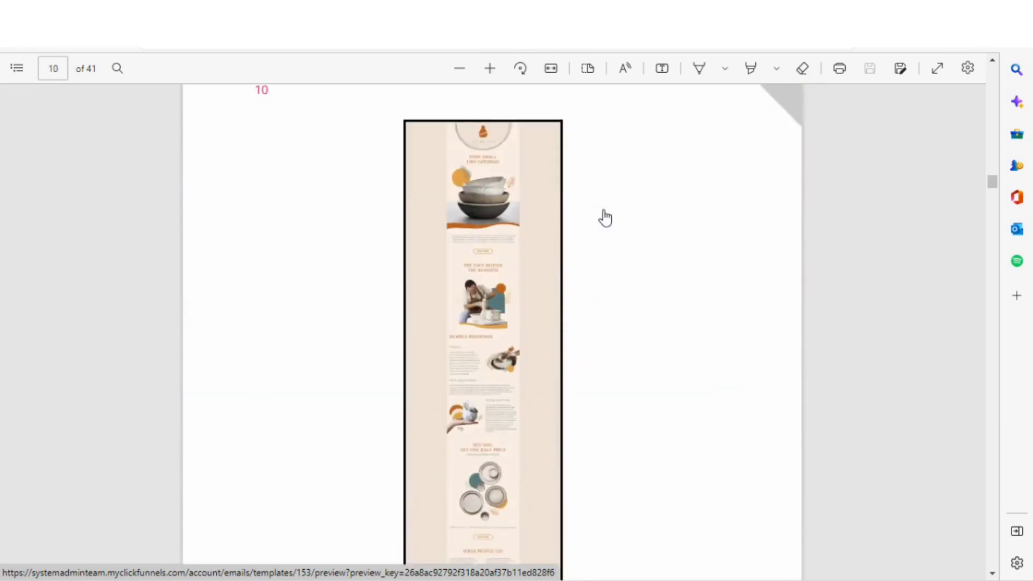
scroll(606, 217, down, 16)
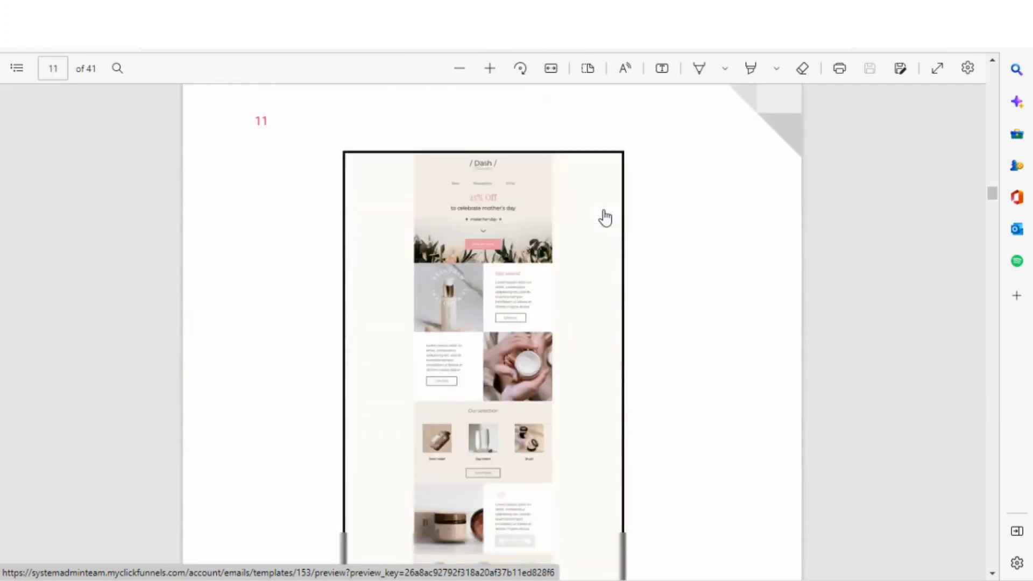
scroll(605, 217, down, 14)
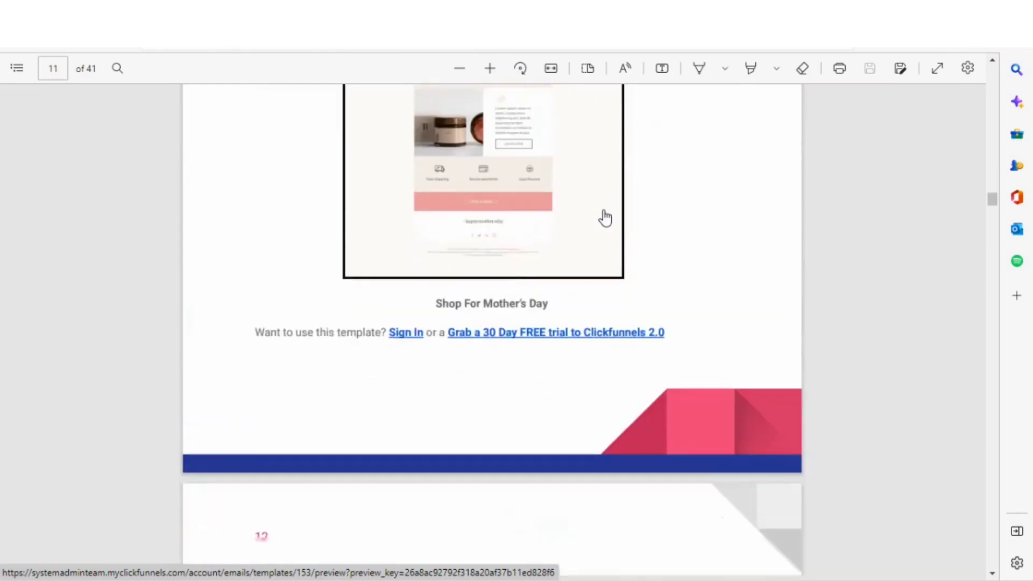
scroll(605, 217, down, 6)
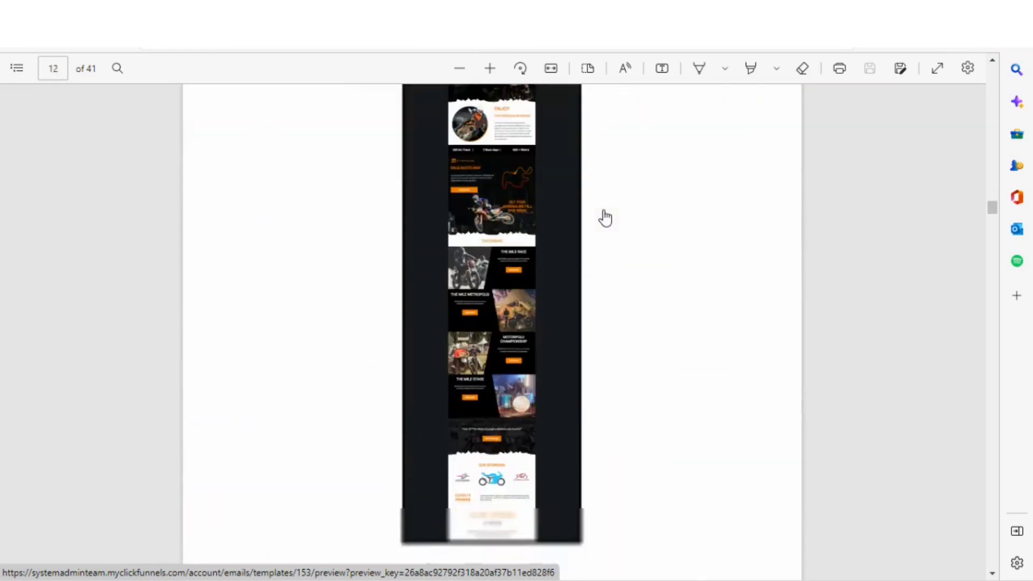
scroll(606, 217, down, 16)
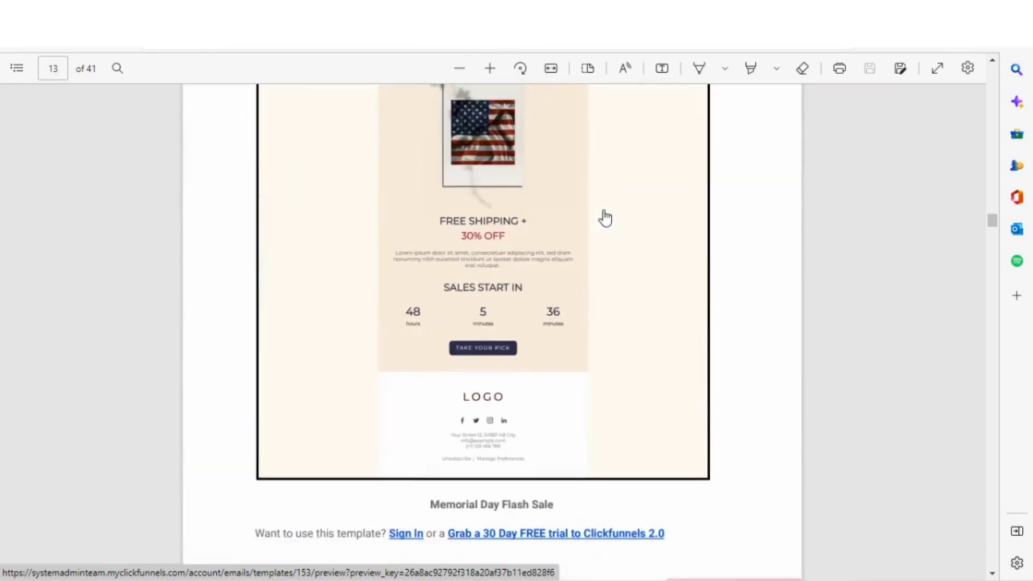
scroll(606, 217, down, 8)
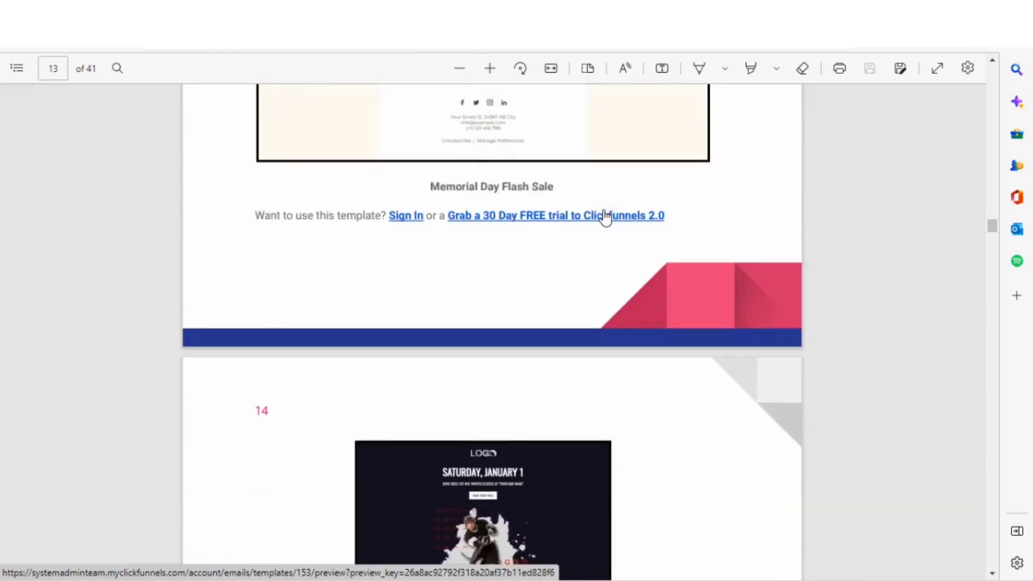
scroll(605, 217, down, 12)
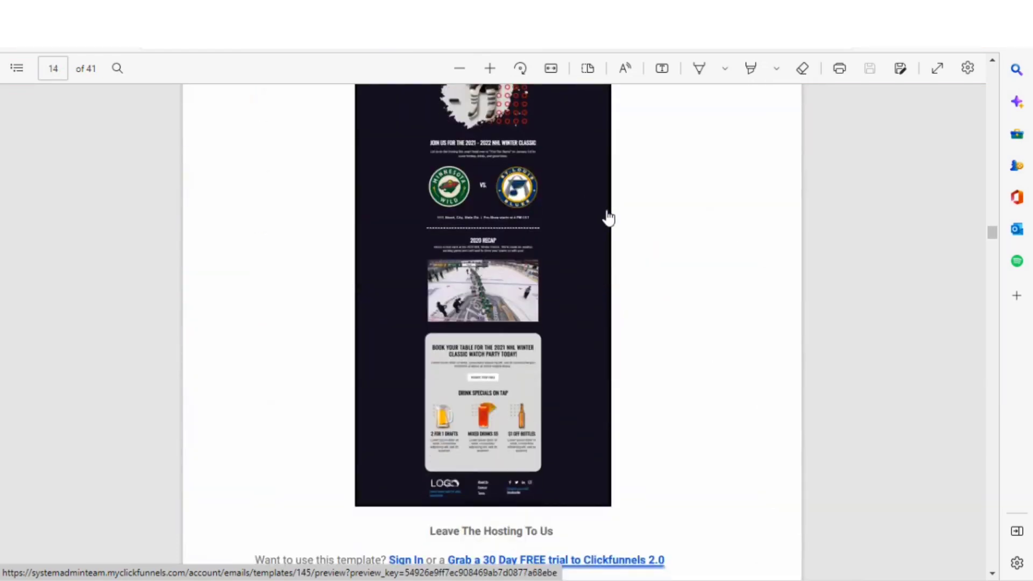
scroll(608, 218, down, 4)
scroll(657, 210, up, 8)
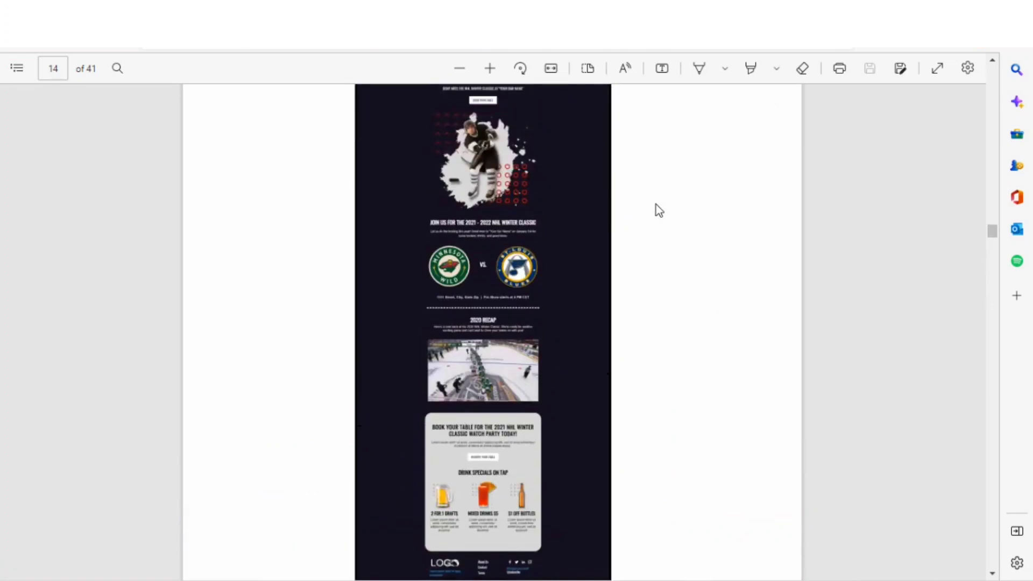
scroll(659, 210, down, 2)
Step: Switch to the hockey template's full preview and scroll down to the booking panel and drink specials
key(ctrl+Tab)
scroll(679, 185, down, 6)
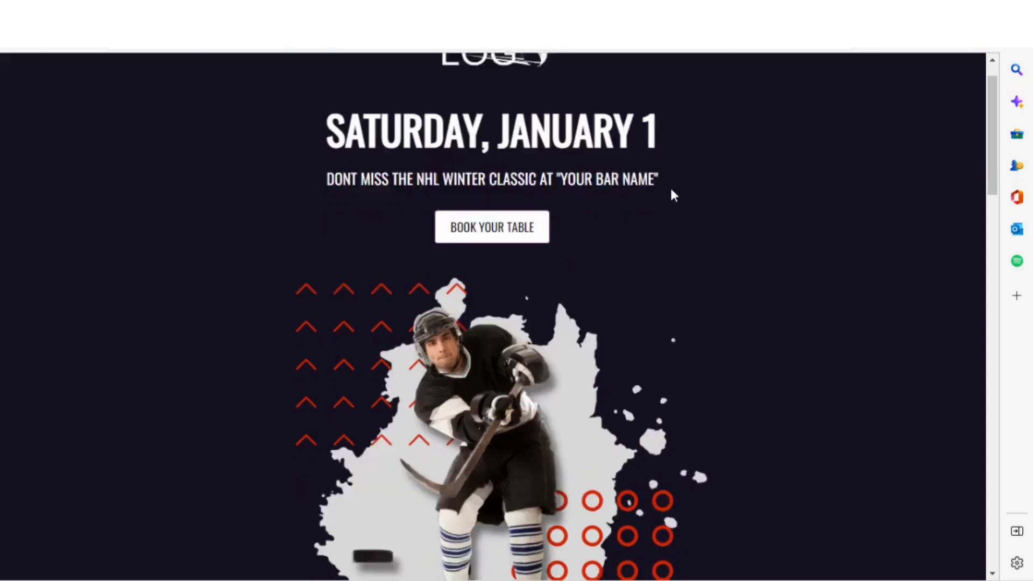
scroll(684, 186, up, 6)
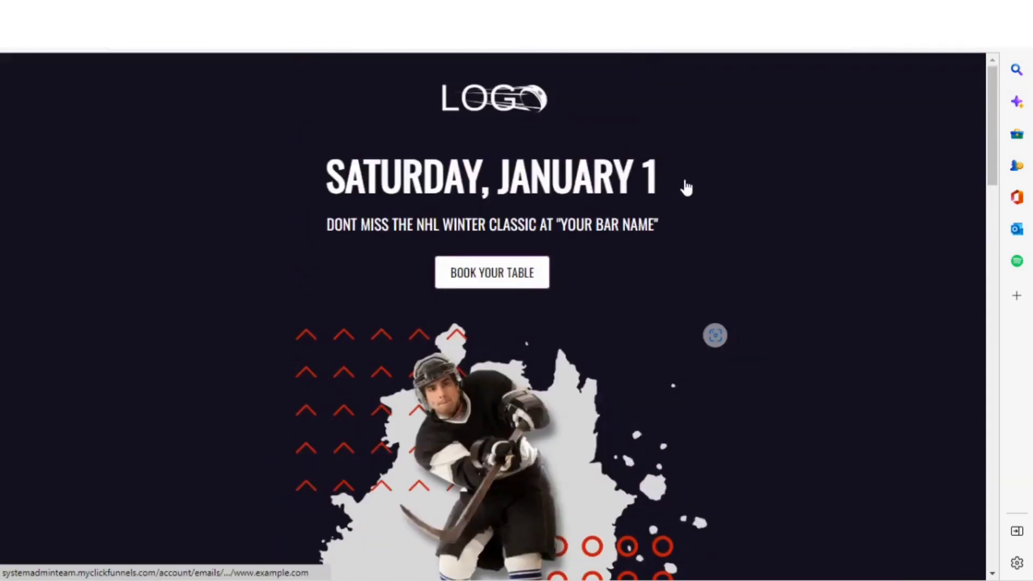
scroll(684, 203, down, 9)
scroll(702, 224, down, 12)
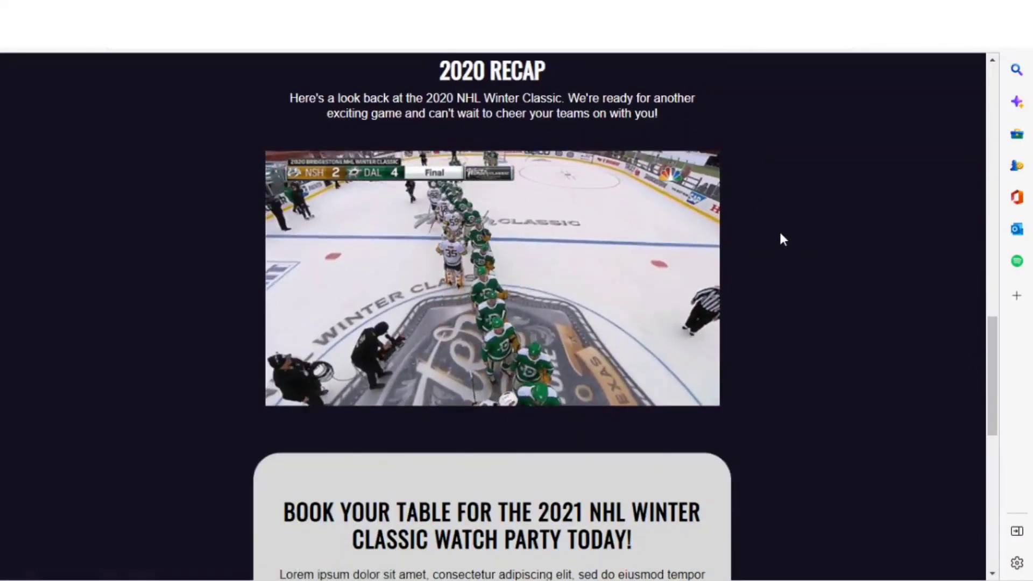
scroll(782, 238, down, 4)
scroll(782, 238, down, 6)
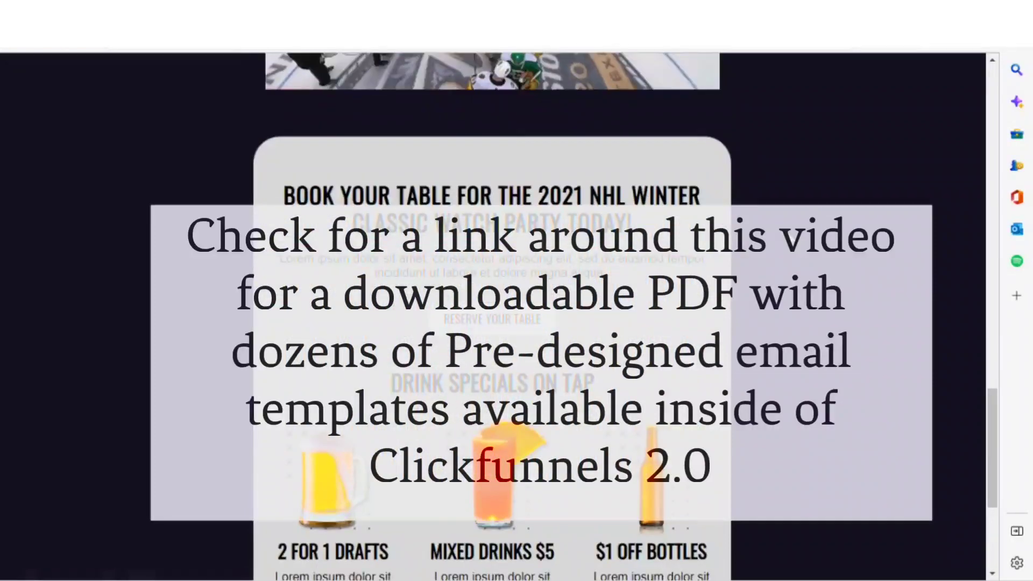
Step: Scroll from page 21 past the Fundraising For Ukraine template to page 23's Happy Mother's Day template
scroll(782, 237, up, 4)
scroll(144, 108, up, 15)
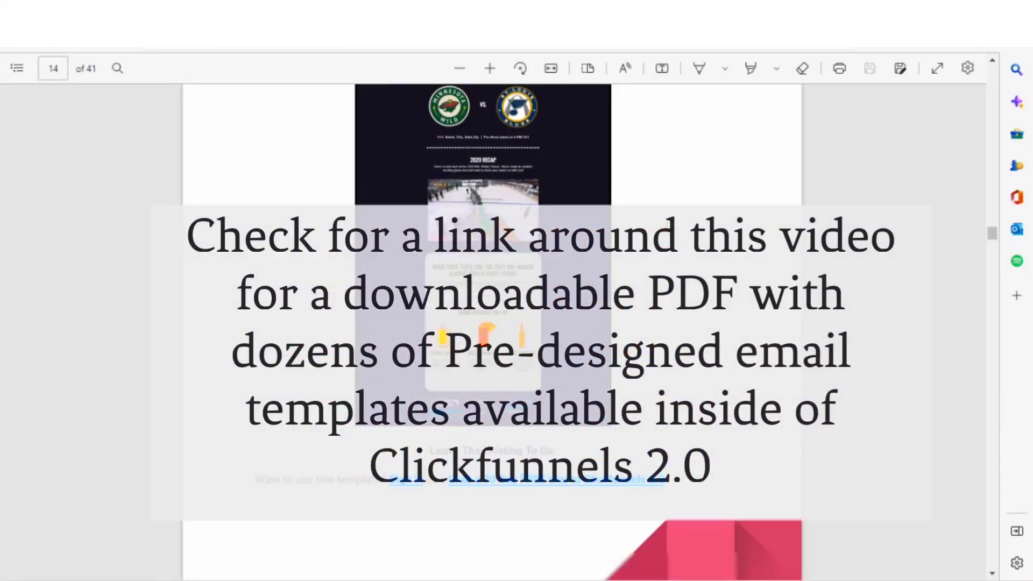
scroll(492, 323, down, 15)
scroll(492, 323, down, 3)
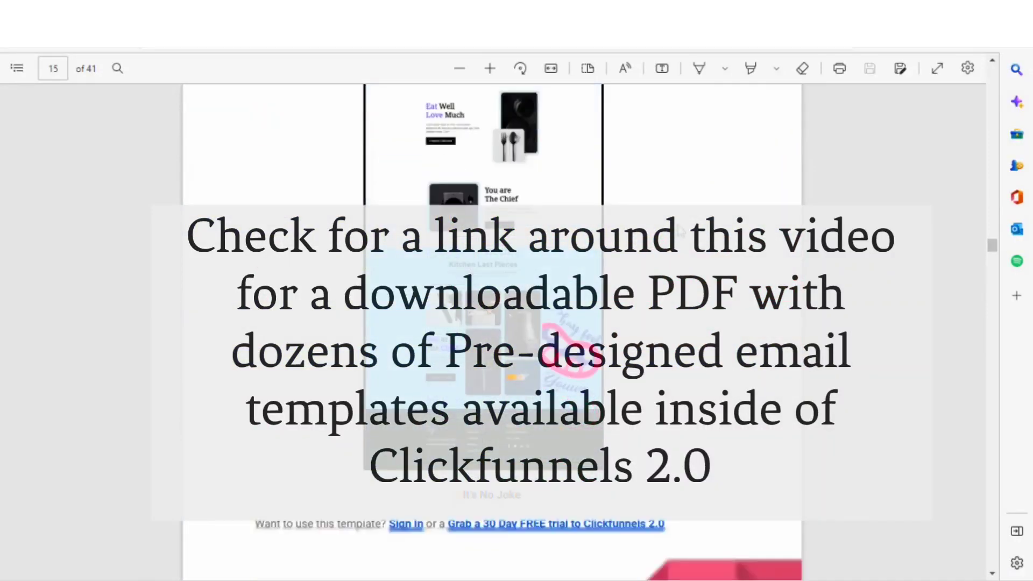
scroll(492, 323, down, 6)
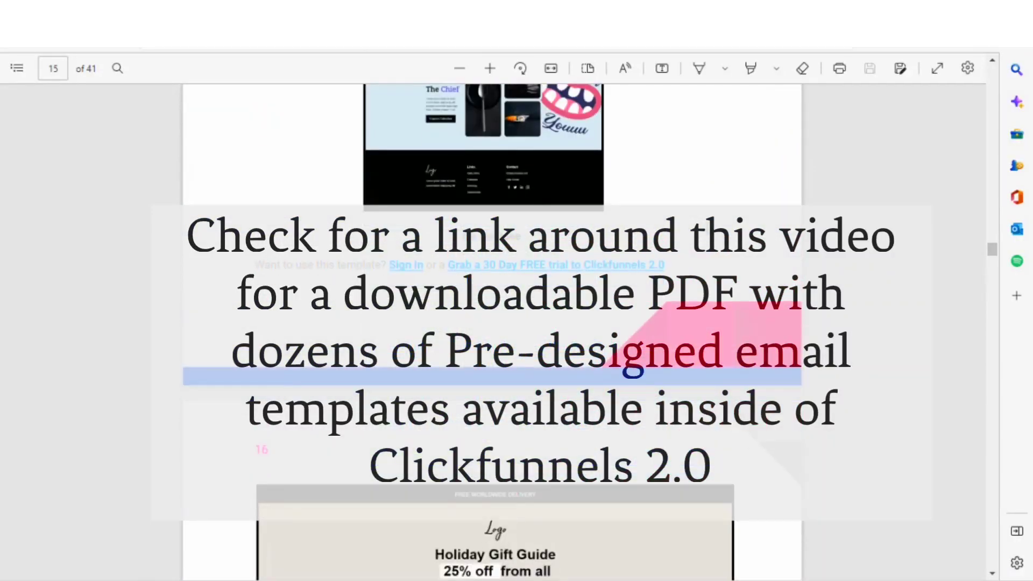
scroll(492, 323, down, 8)
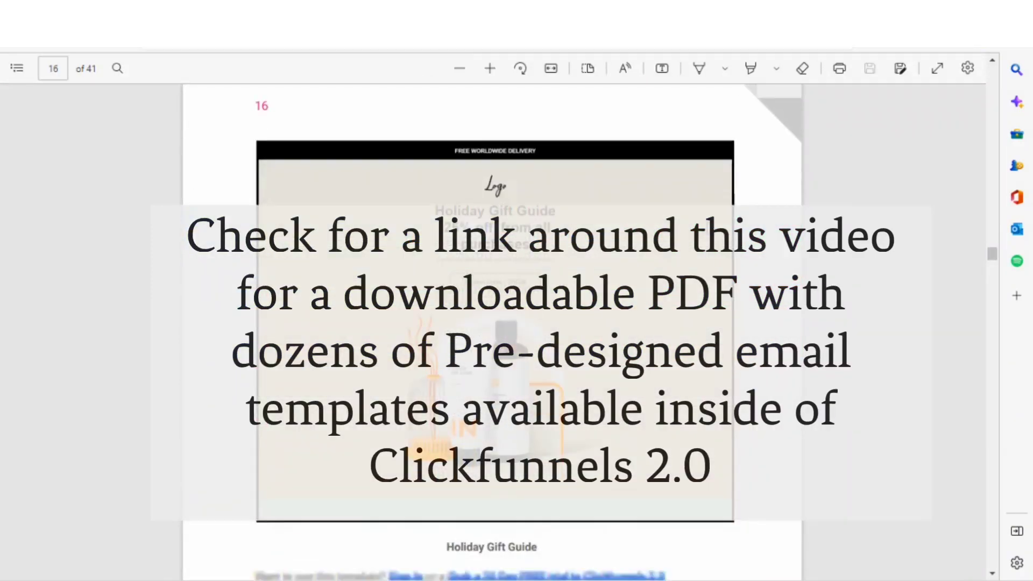
scroll(492, 323, down, 2)
scroll(711, 230, up, 4)
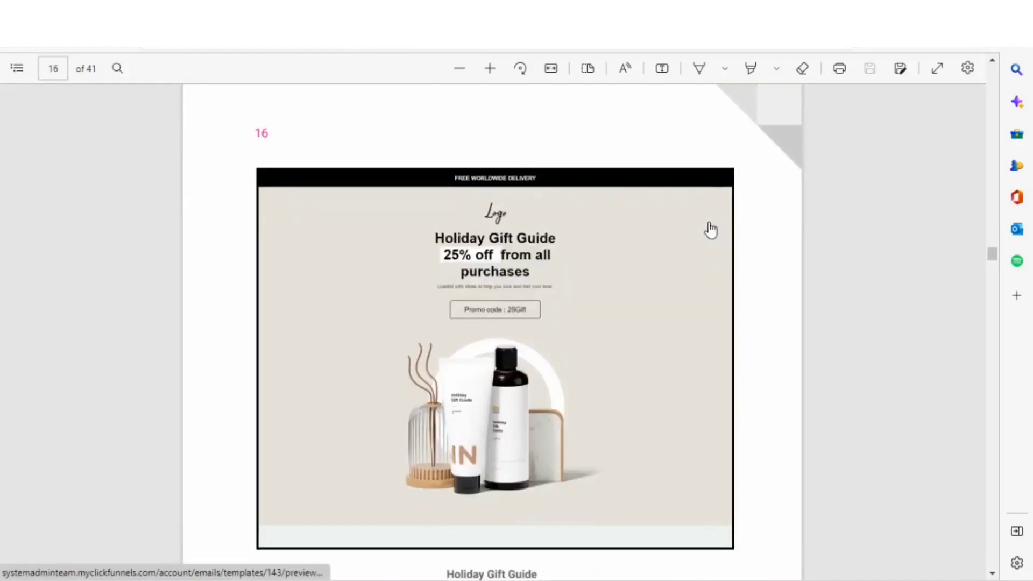
scroll(711, 230, down, 20)
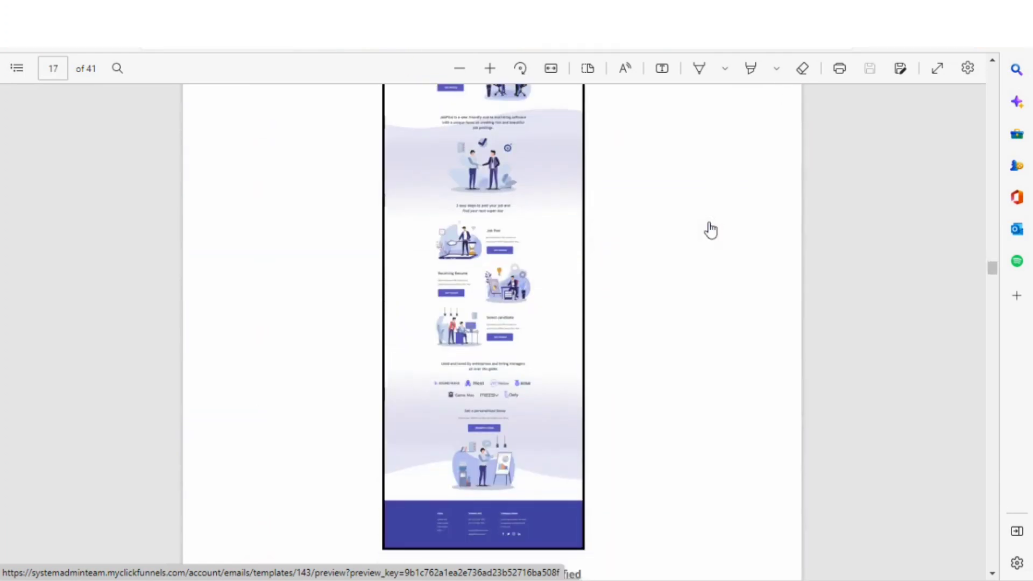
scroll(711, 230, down, 3)
scroll(711, 230, down, 12)
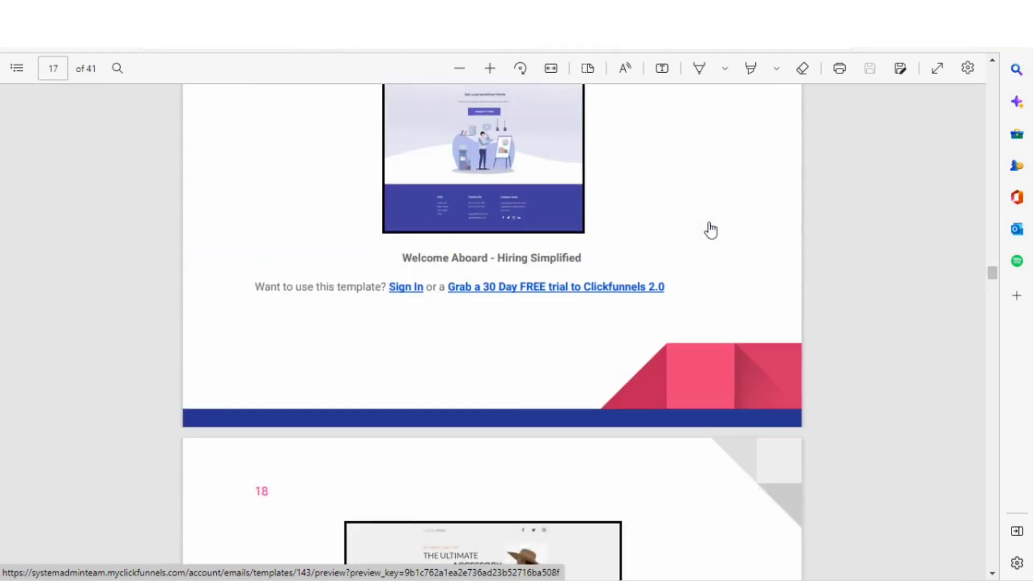
scroll(711, 230, down, 10)
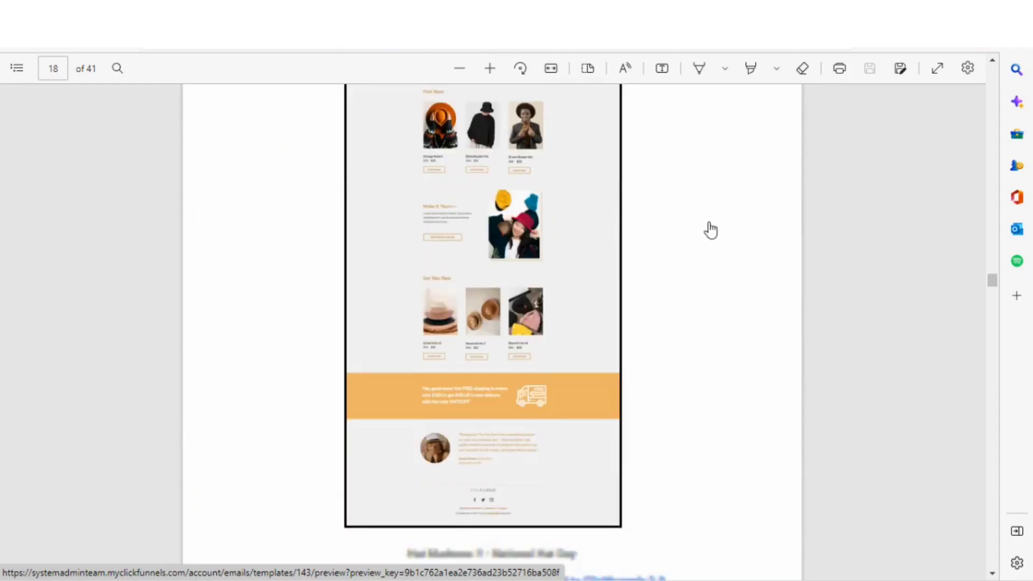
scroll(711, 230, down, 5)
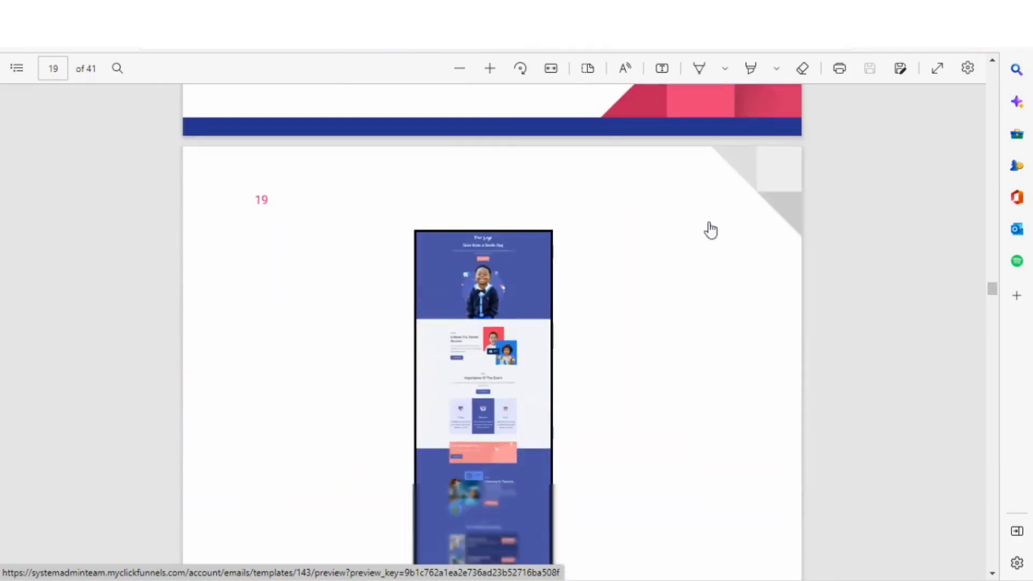
scroll(711, 229, down, 10)
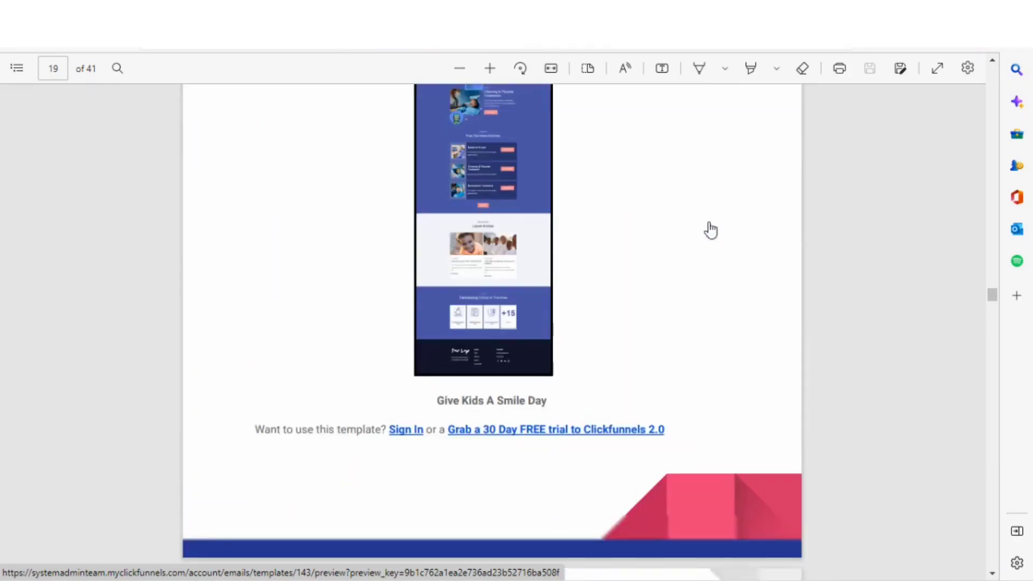
scroll(711, 230, down, 12)
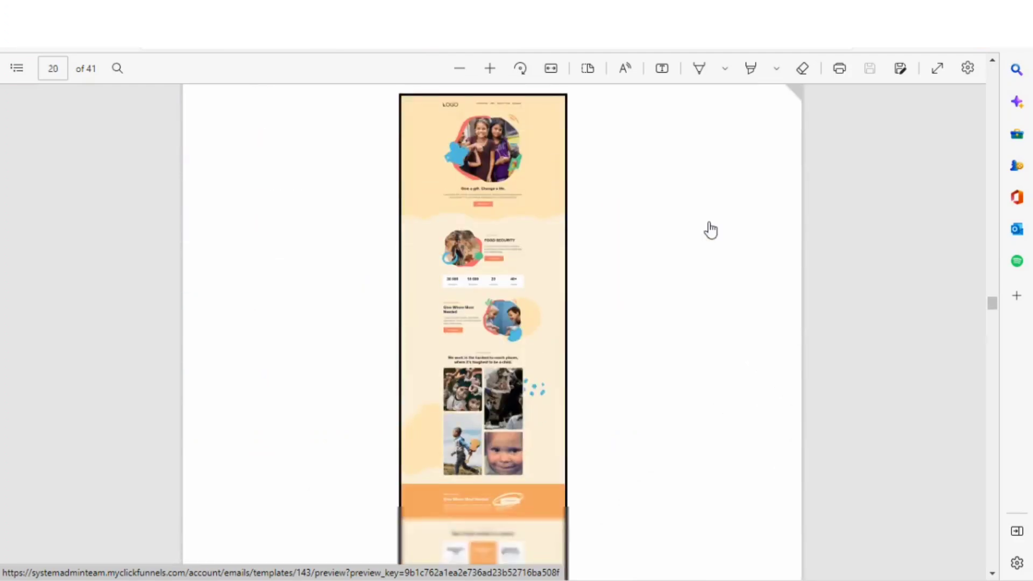
scroll(711, 230, down, 14)
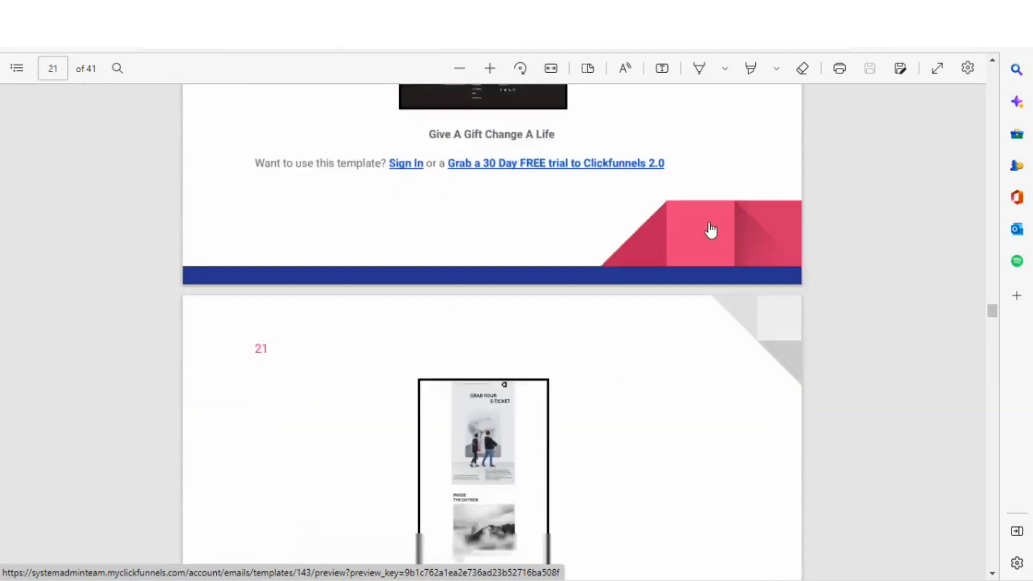
scroll(711, 230, down, 12)
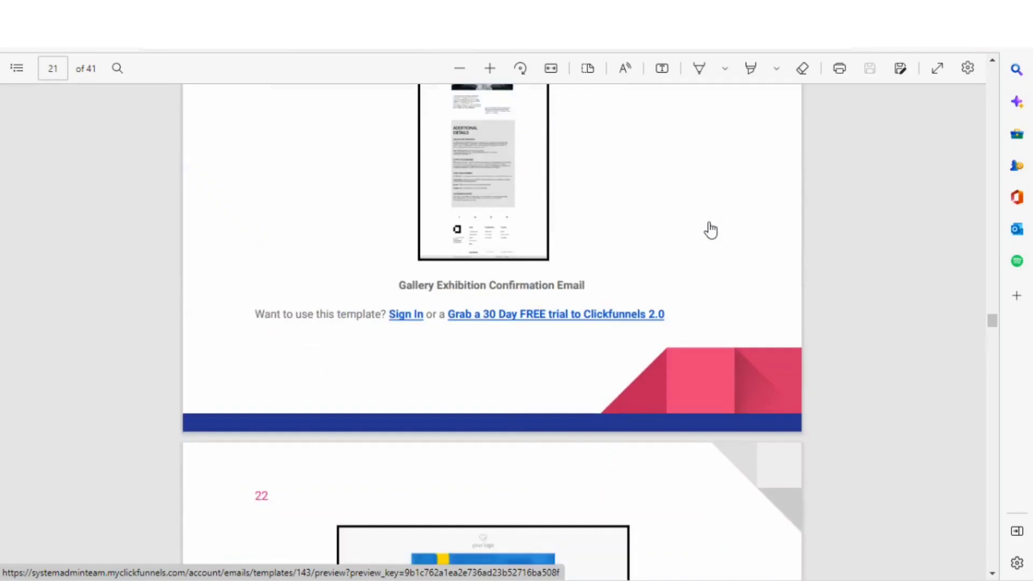
scroll(711, 230, down, 3)
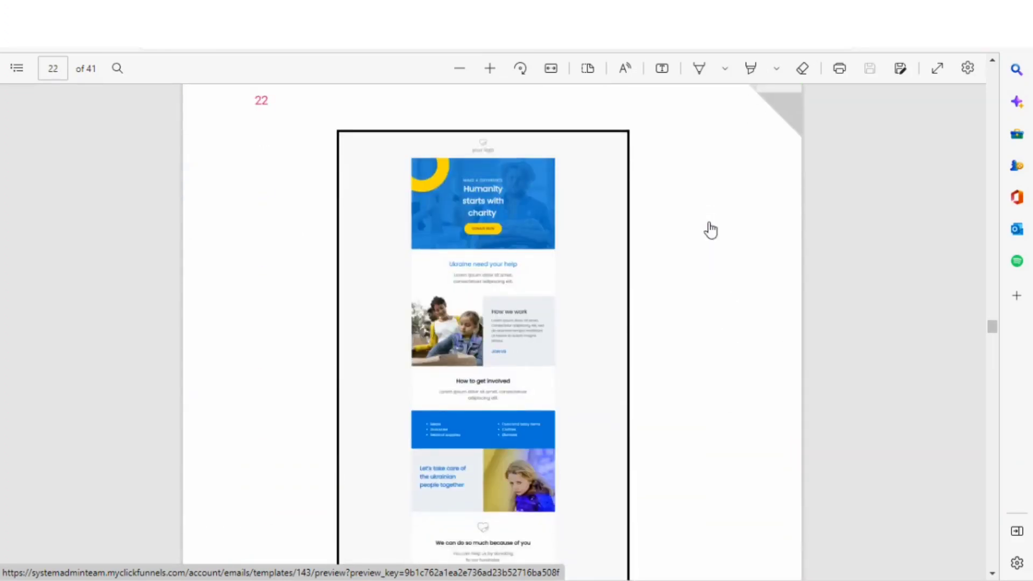
scroll(711, 230, down, 12)
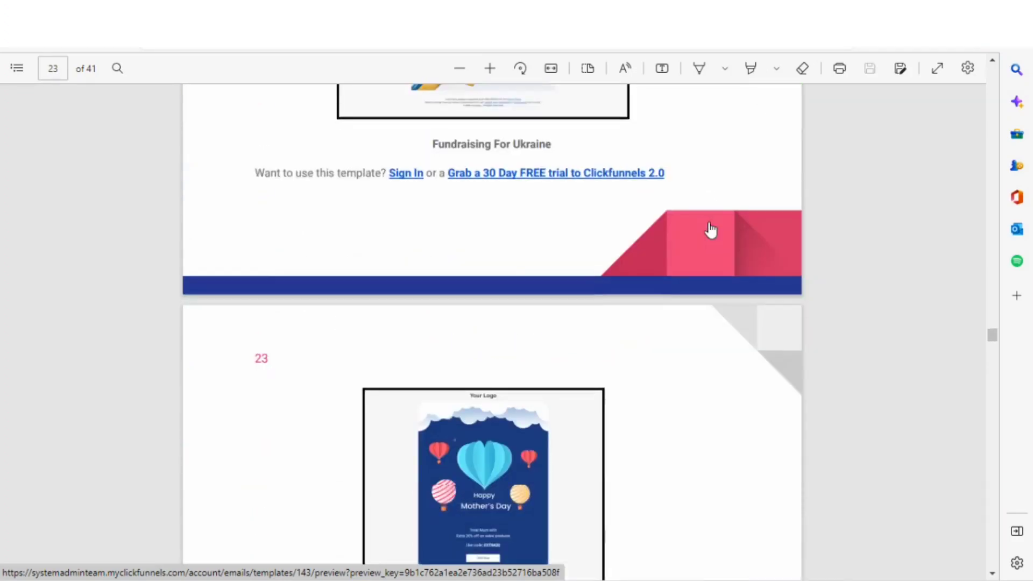
scroll(711, 229, down, 6)
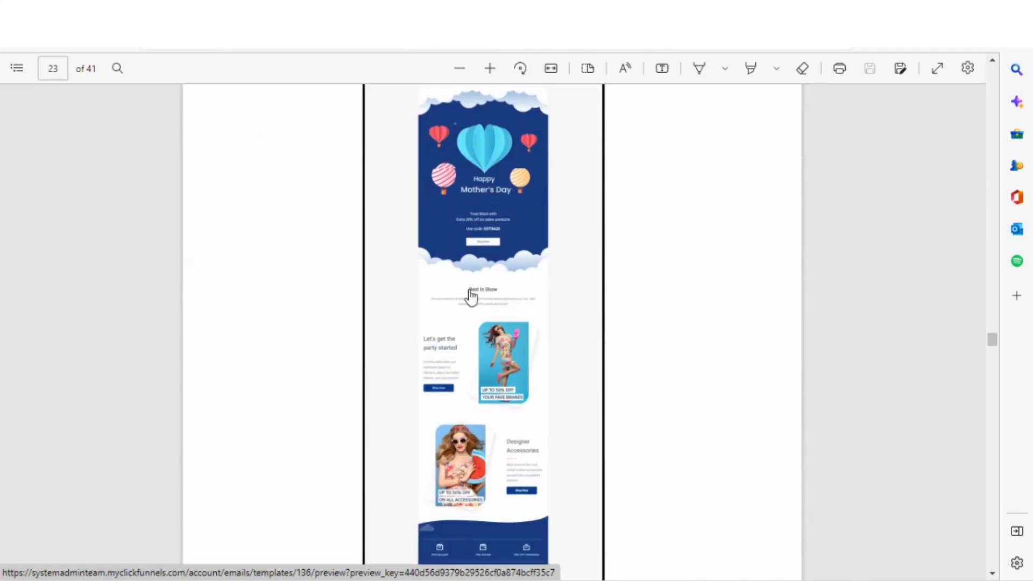
Step: Open the Mother's Day template's ClickFunnels preview and scroll from the logo to the footer and back
click(460, 285)
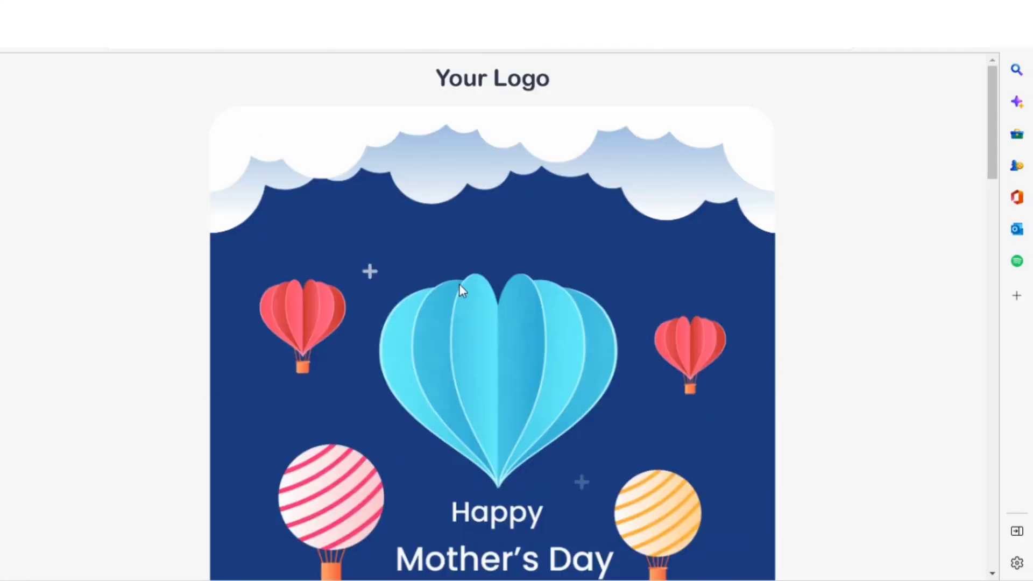
scroll(621, 193, down, 2)
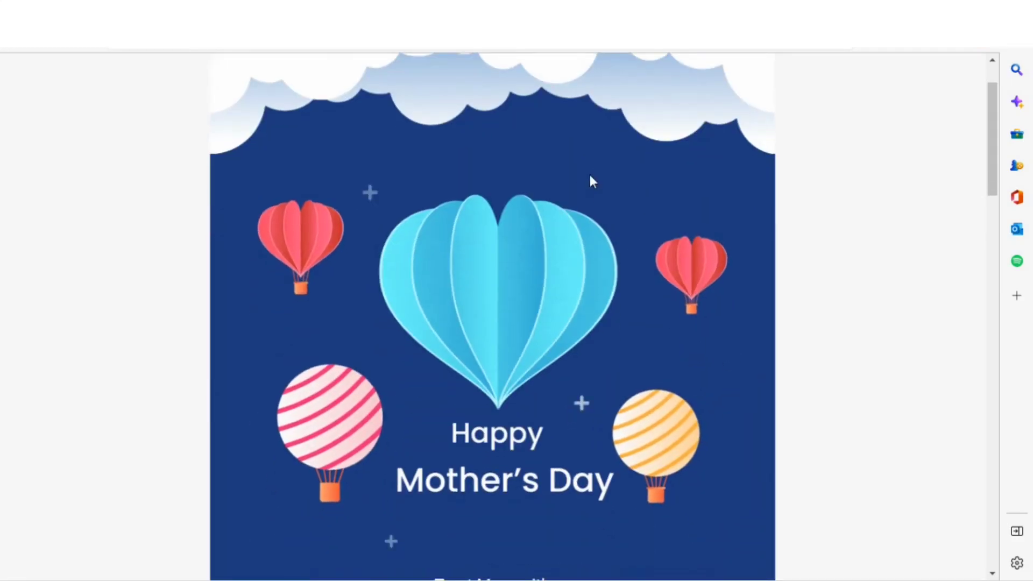
scroll(590, 178, down, 7)
scroll(589, 179, down, 16)
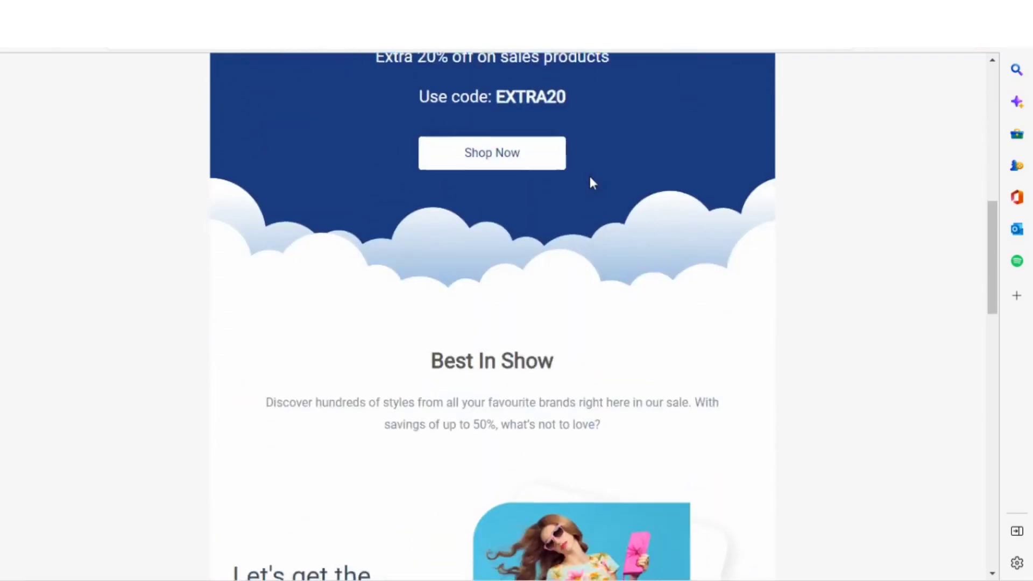
scroll(589, 183, down, 8)
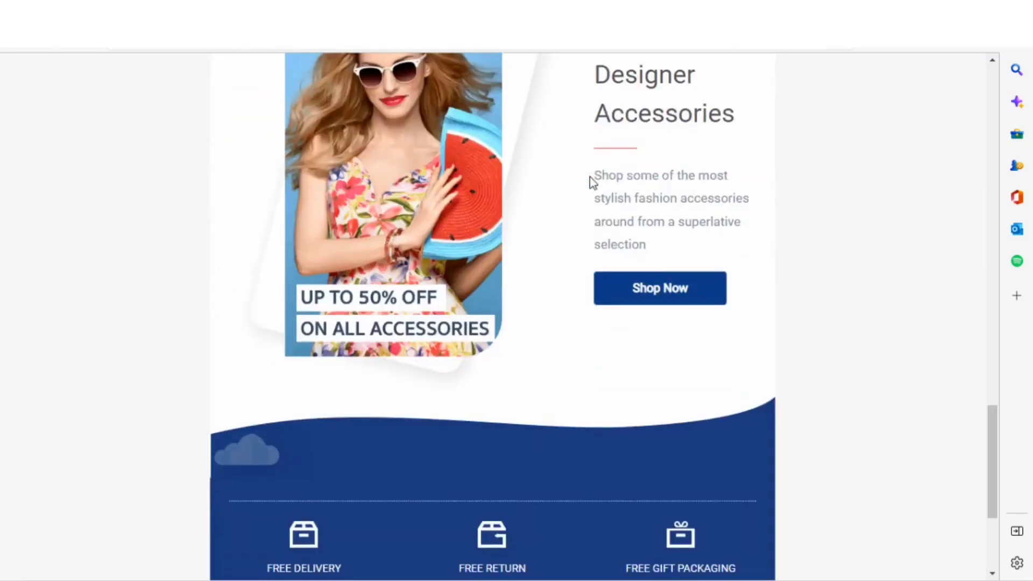
scroll(590, 183, up, 10)
scroll(590, 176, up, 1)
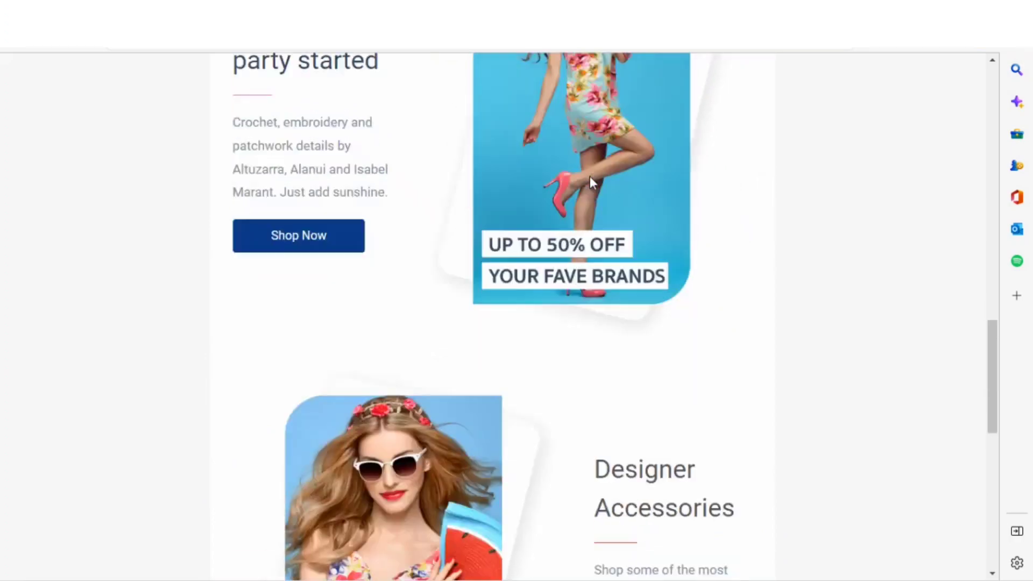
scroll(590, 177, down, 16)
scroll(590, 177, up, 20)
scroll(590, 176, up, 14)
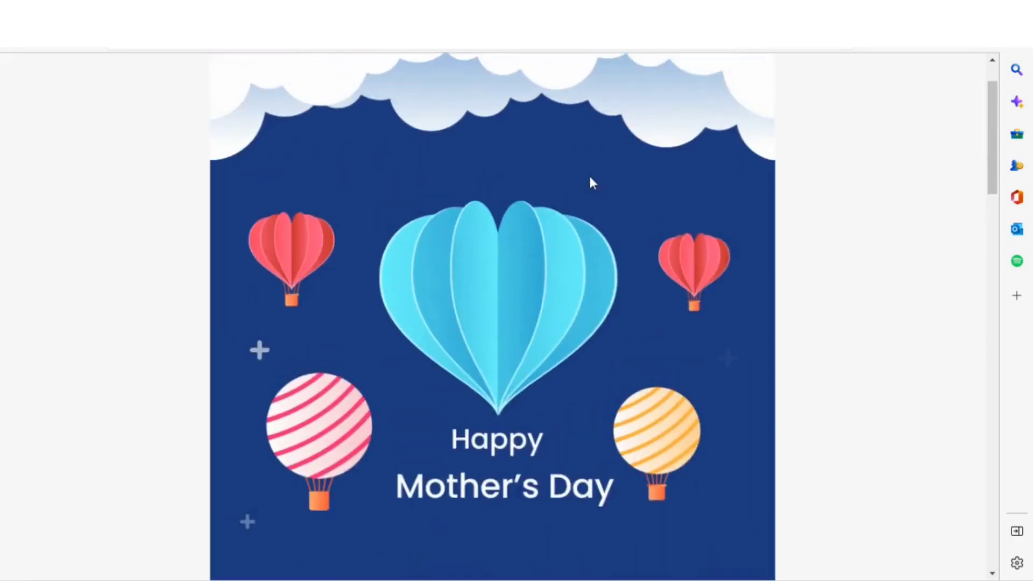
scroll(590, 176, down, 3)
scroll(590, 176, up, 3)
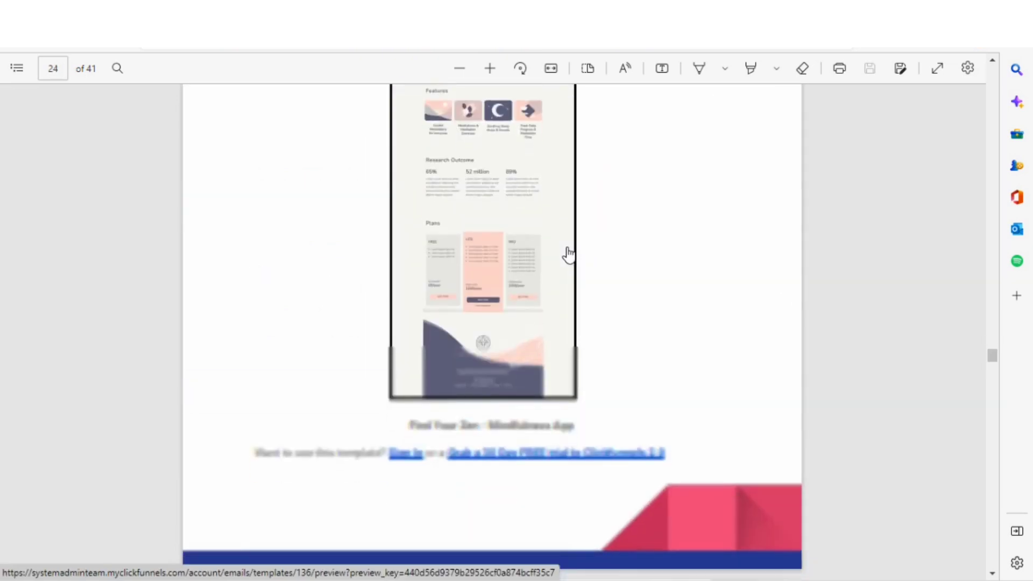
Step: Scroll from page 24's Find Your Zen template to page 33's resort Booking Confirmation template
scroll(568, 254, down, 15)
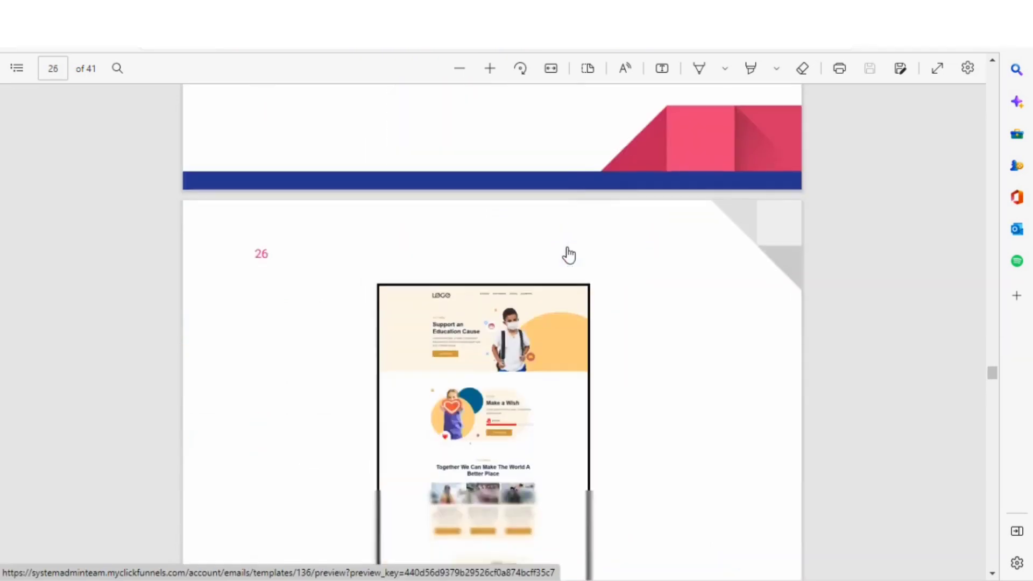
scroll(569, 256, down, 10)
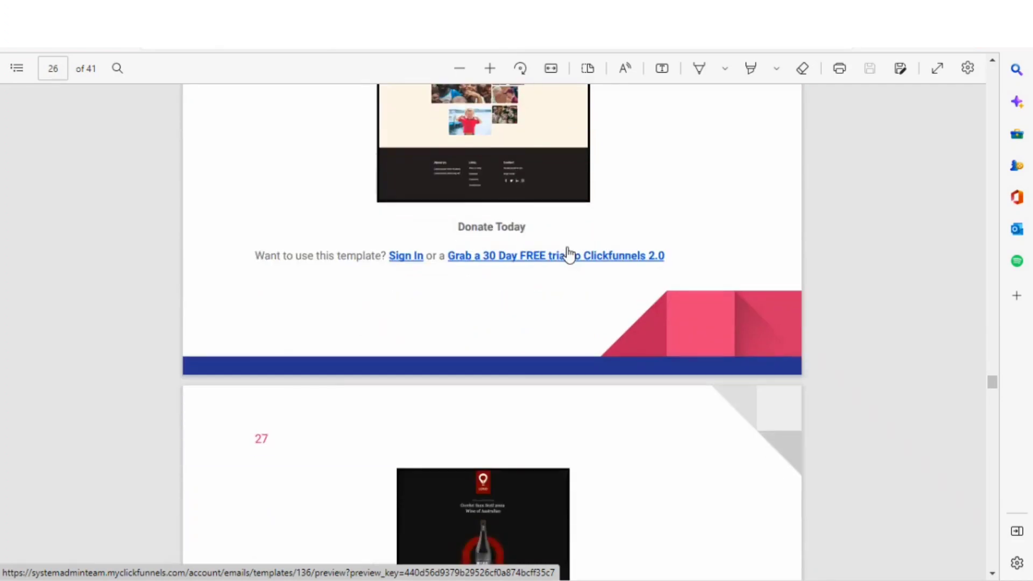
scroll(569, 255, down, 10)
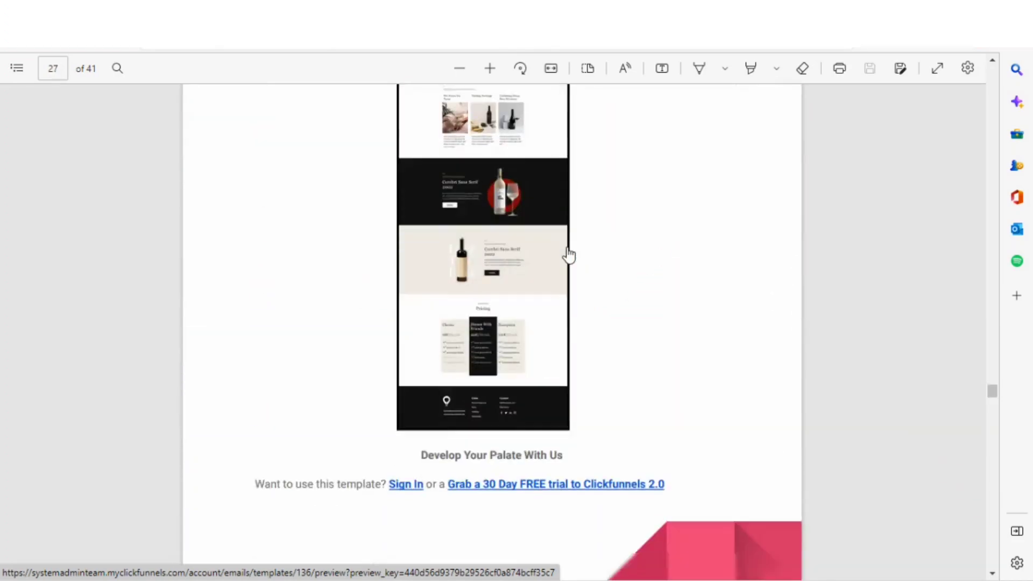
scroll(569, 256, down, 10)
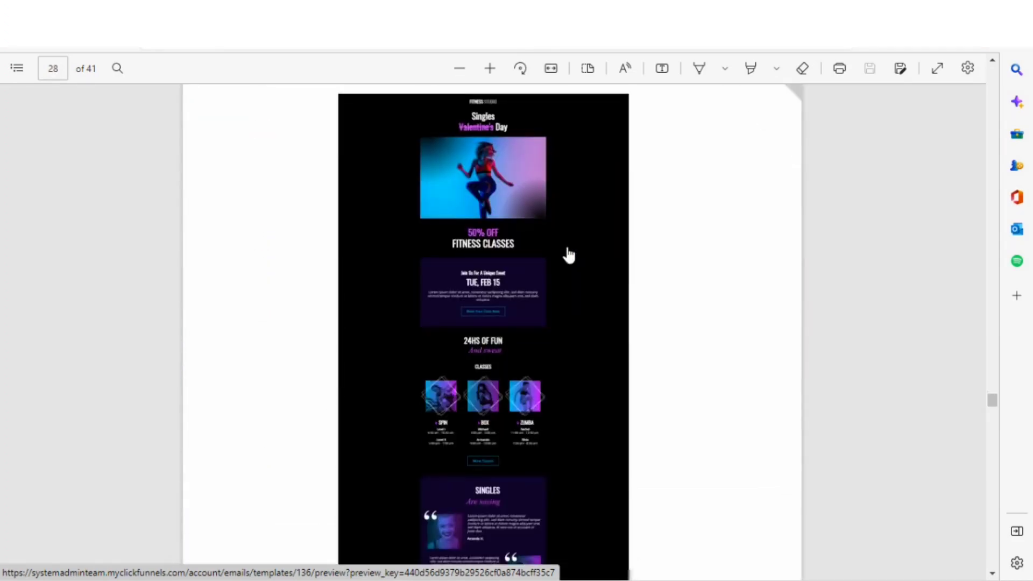
scroll(569, 256, down, 3)
scroll(569, 255, down, 10)
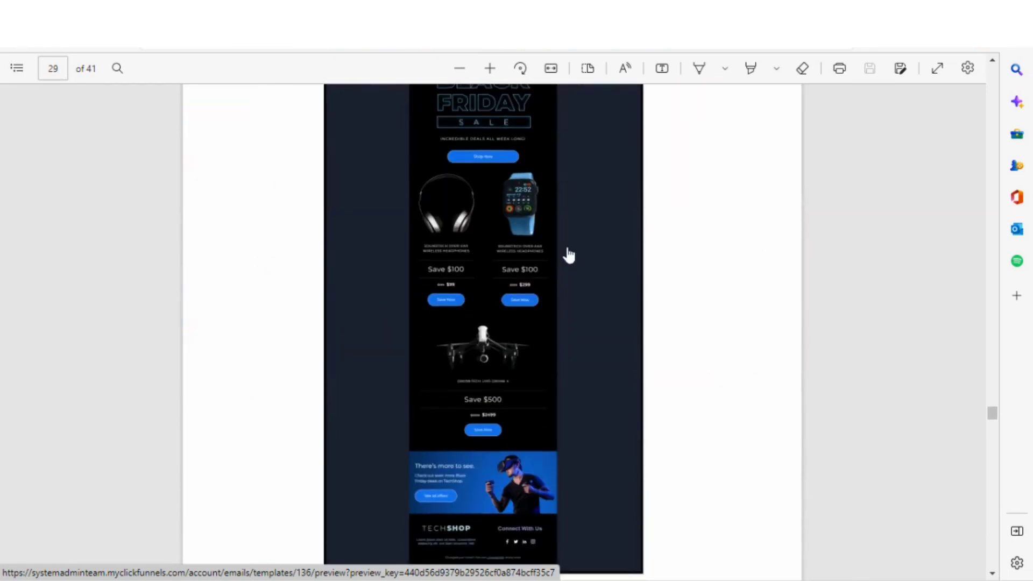
scroll(569, 255, down, 3)
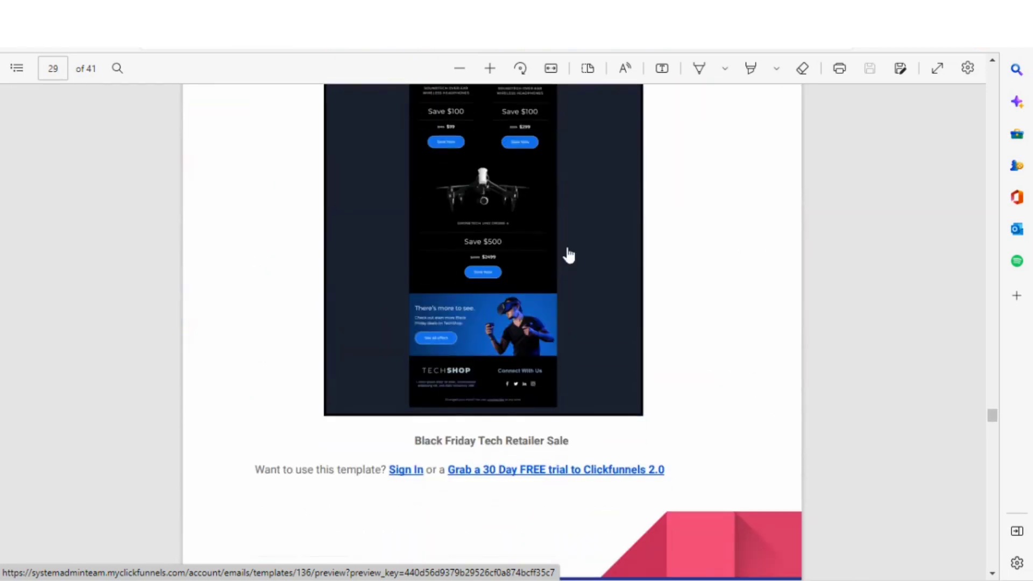
scroll(569, 255, down, 10)
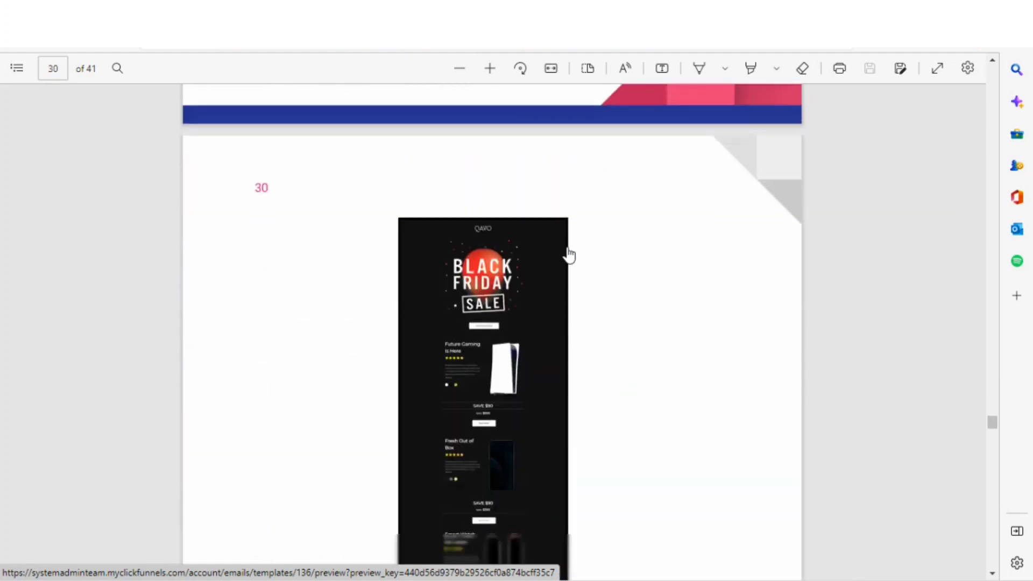
scroll(568, 255, down, 2)
scroll(568, 255, down, 10)
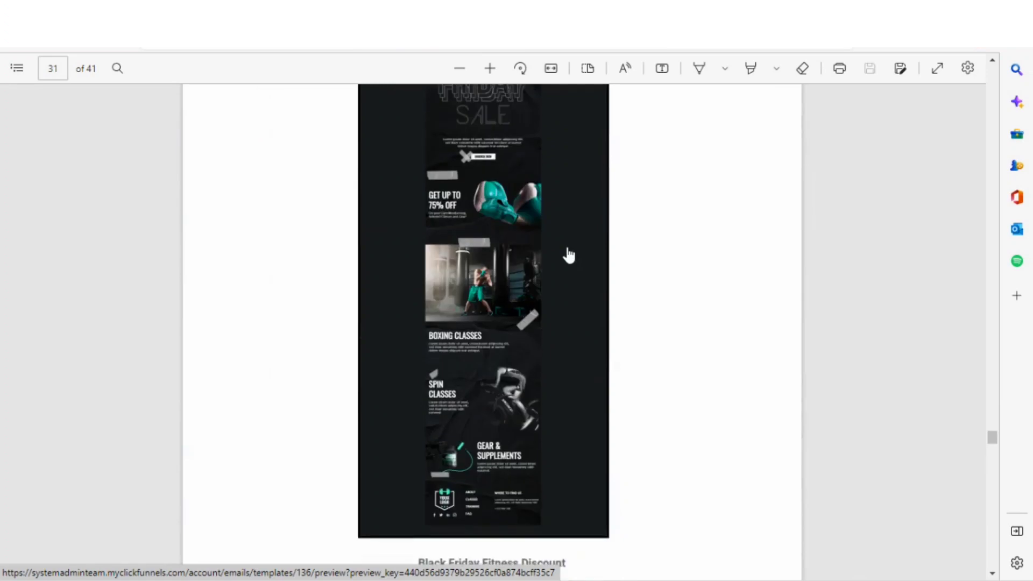
scroll(568, 255, down, 8)
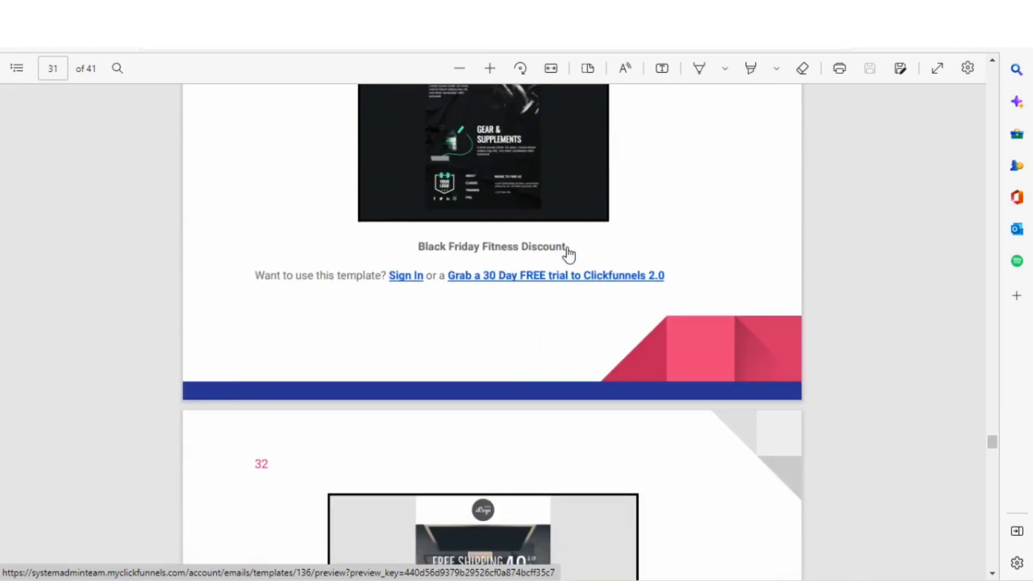
scroll(569, 255, down, 16)
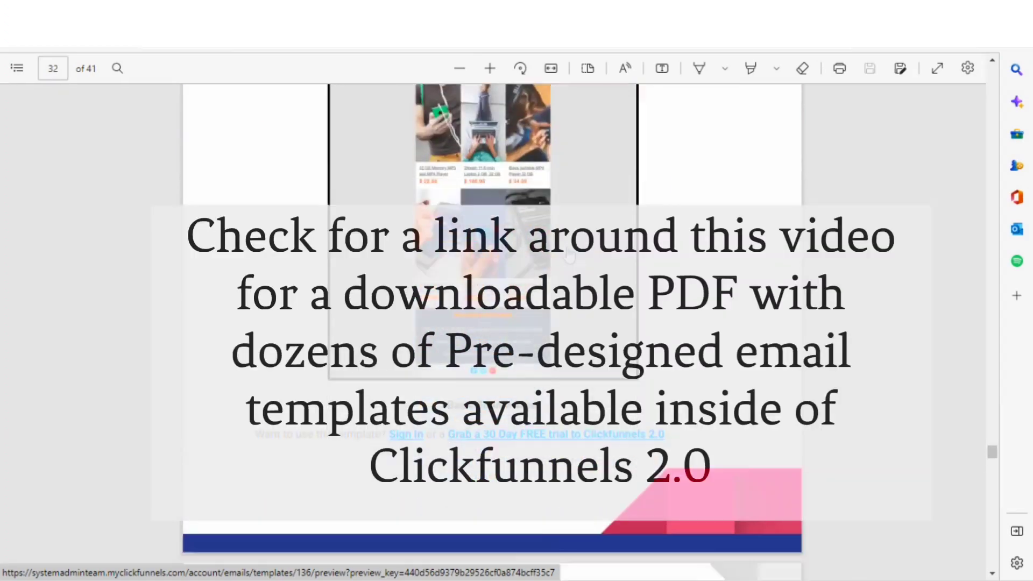
scroll(569, 255, down, 15)
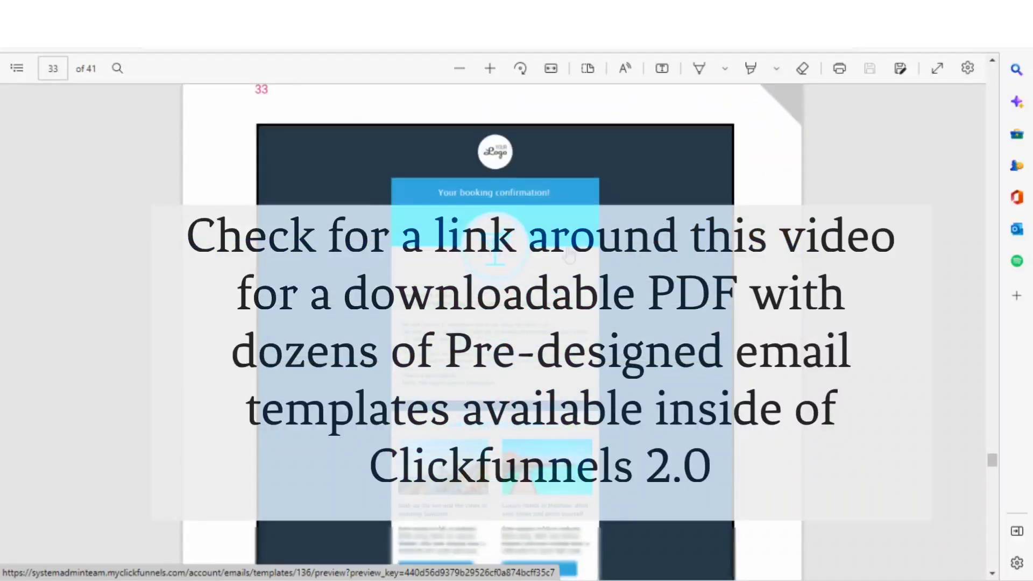
scroll(569, 255, down, 2)
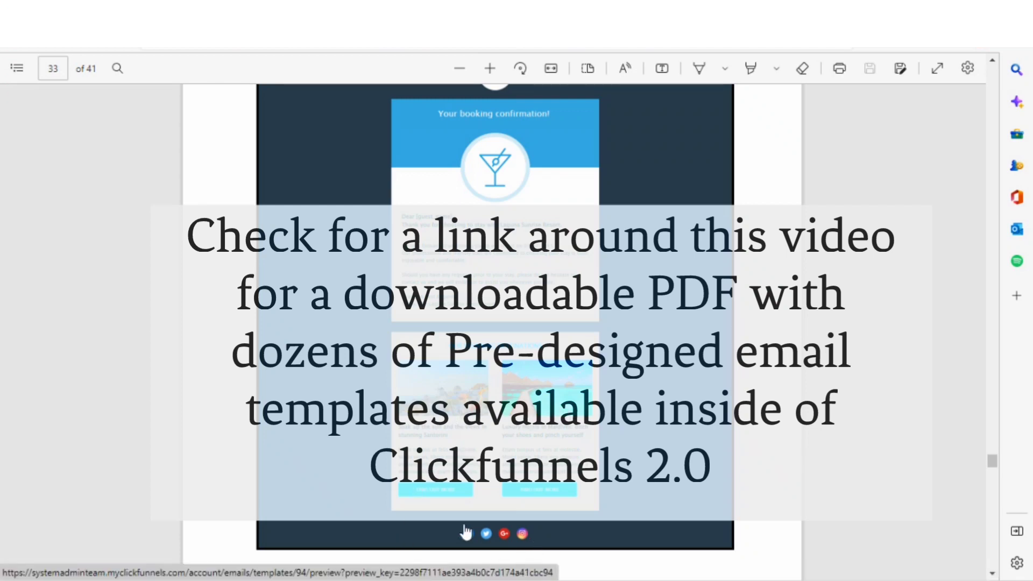
scroll(623, 381, down, 2)
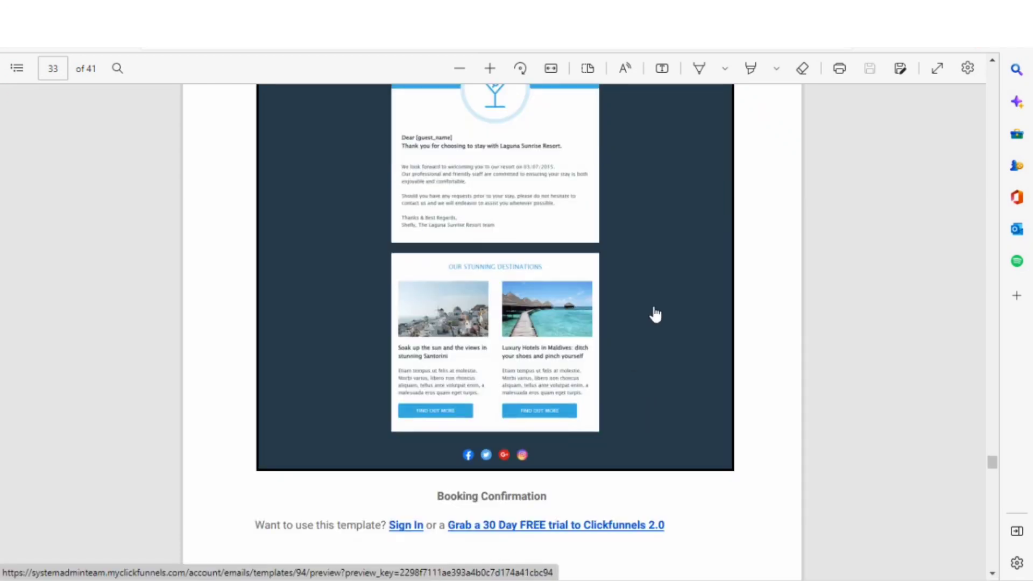
Step: Scroll through the email marketing tips from page 34 to the Affiliate Disclosure on page 41
scroll(655, 315, down, 15)
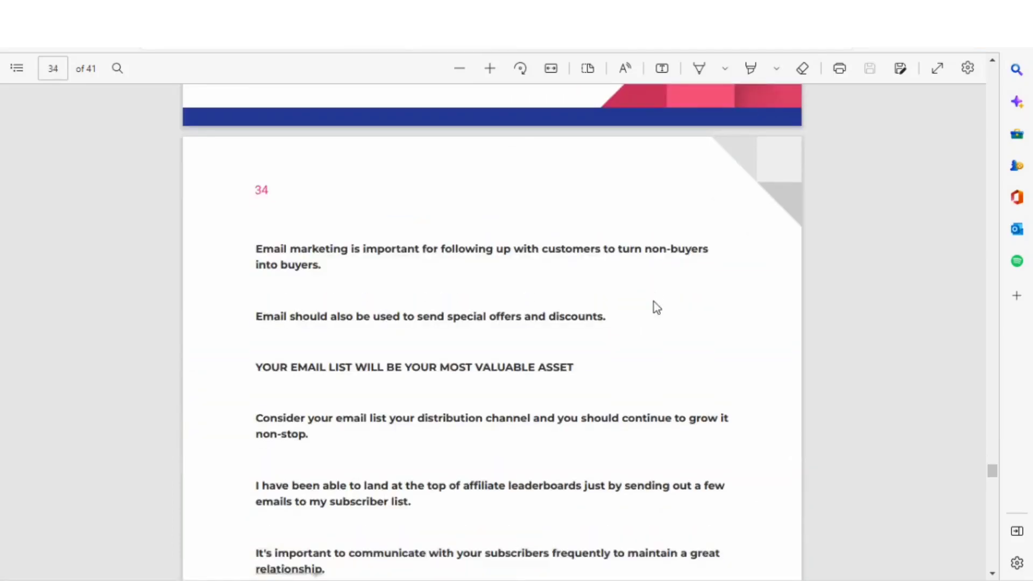
scroll(659, 303, down, 15)
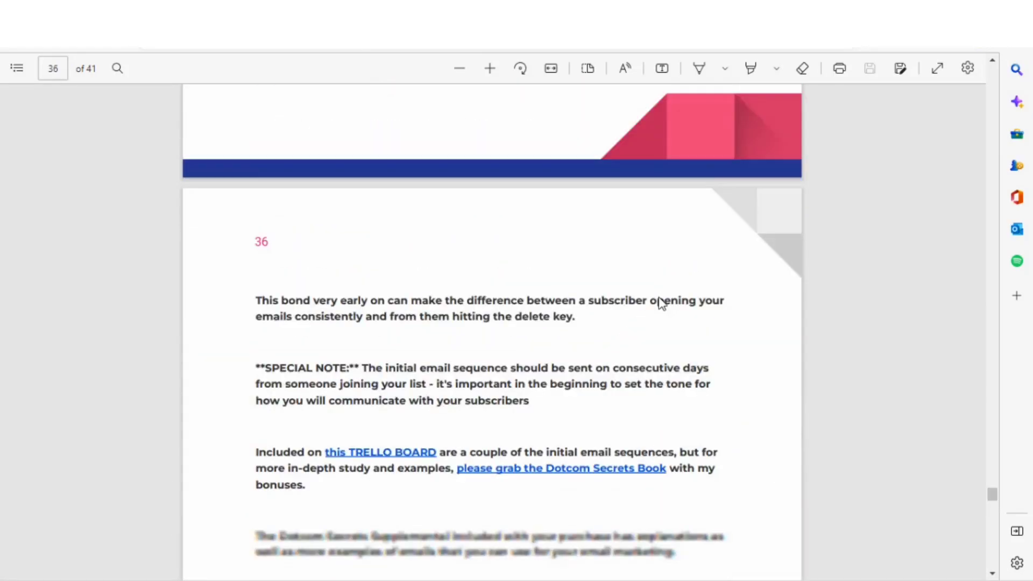
scroll(662, 304, down, 12)
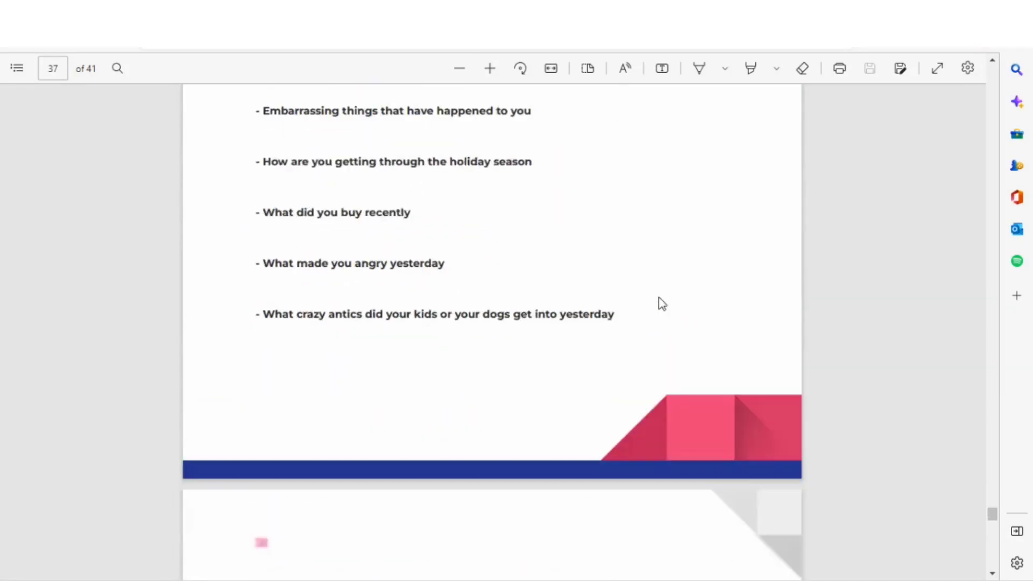
scroll(662, 304, down, 15)
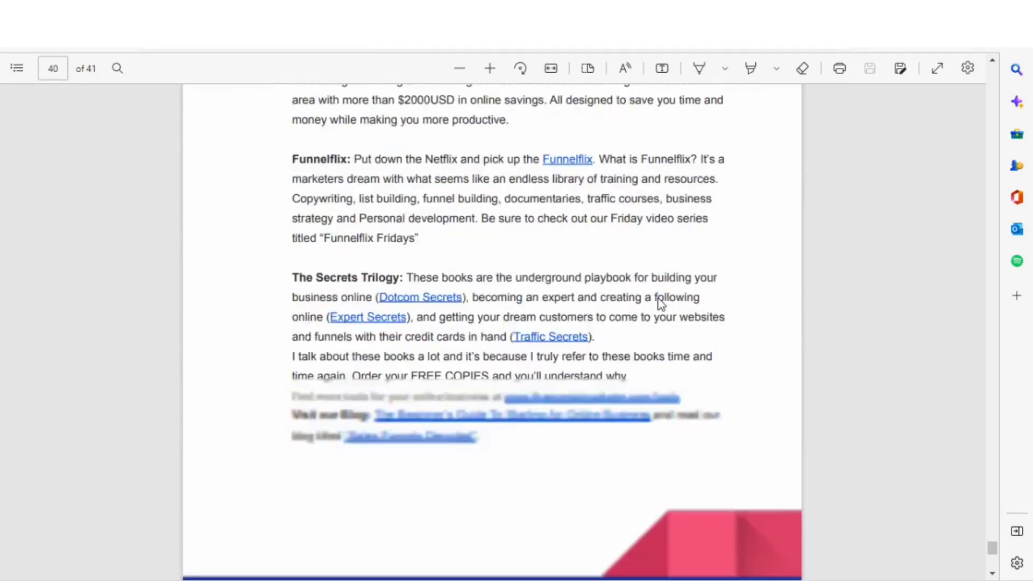
scroll(661, 305, down, 10)
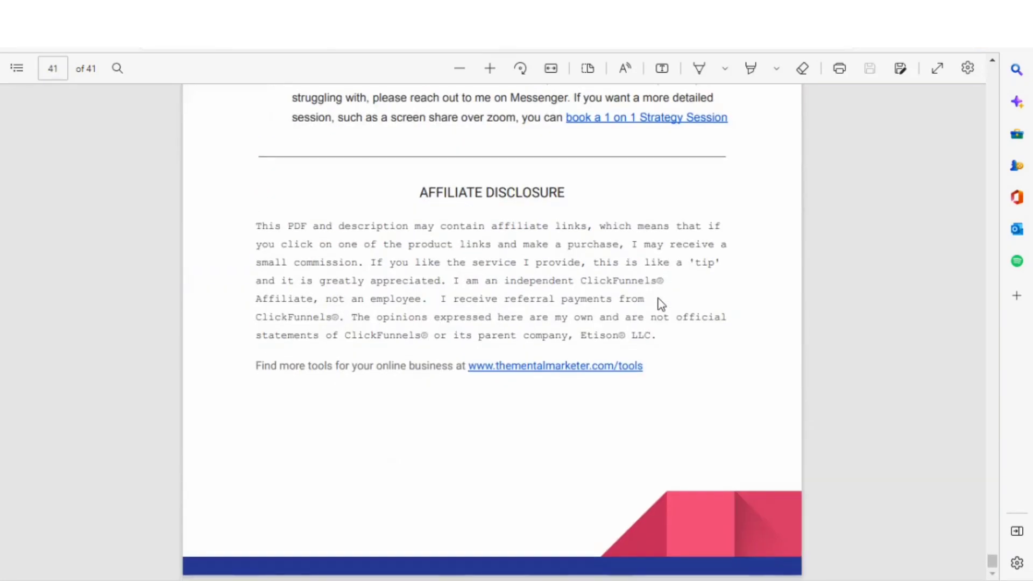